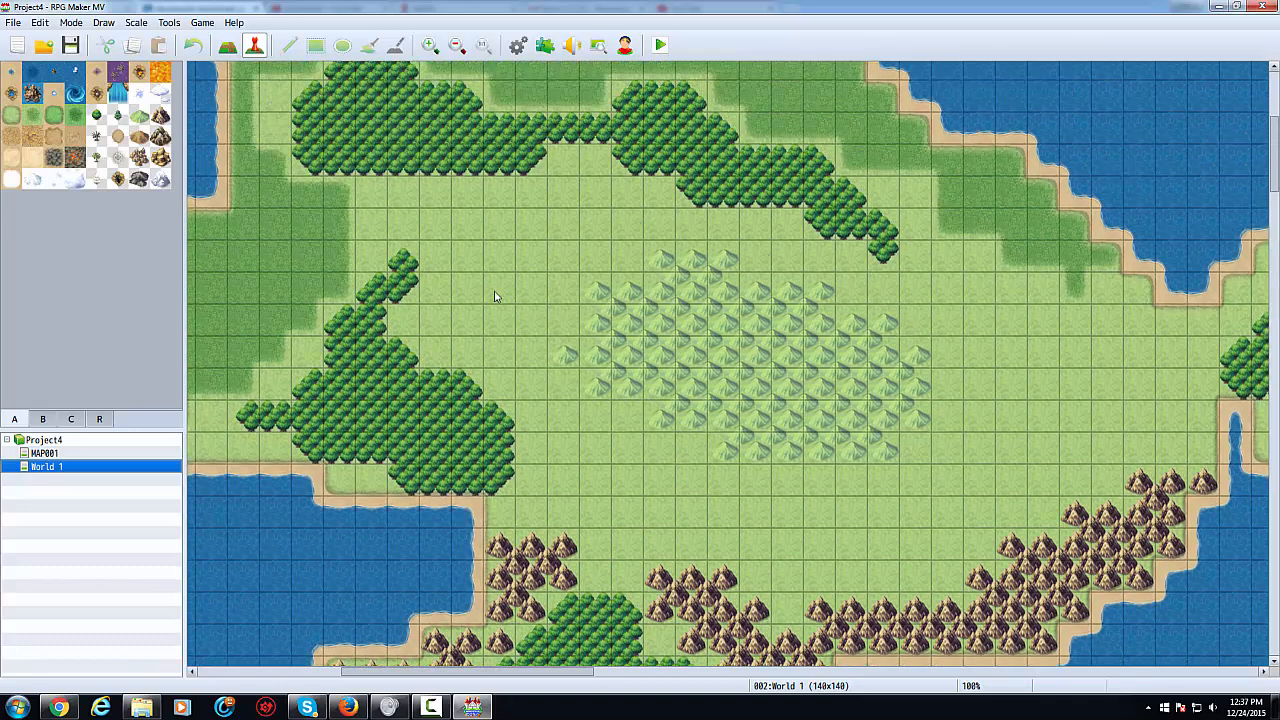
- Set the player's starting position at tile 28,17 on the World 1 map
{"action": "right_click", "coordinate": [493, 291]}
{"action": "mouse_move", "coordinate": [582, 417]}
{"action": "left_click", "coordinate": [664, 418]}
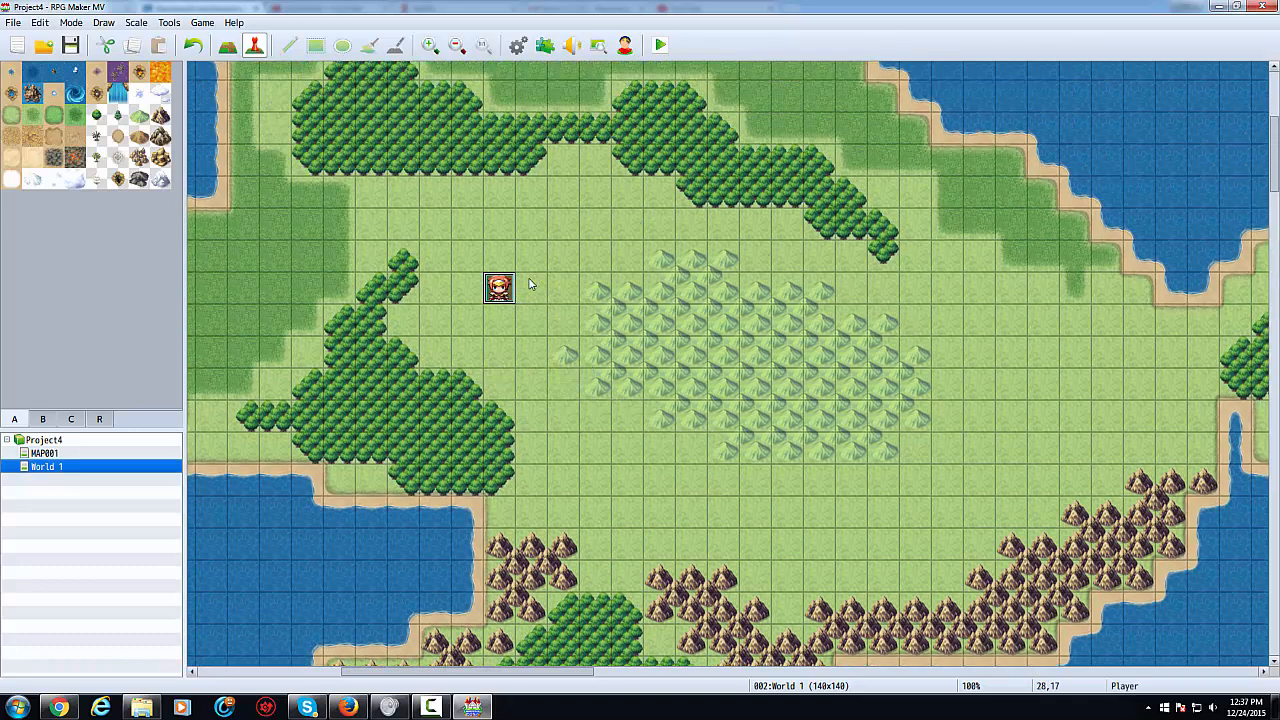
- Open the database's item list and raise the maximum number of items to 13
{"action": "left_click", "coordinate": [518, 46]}
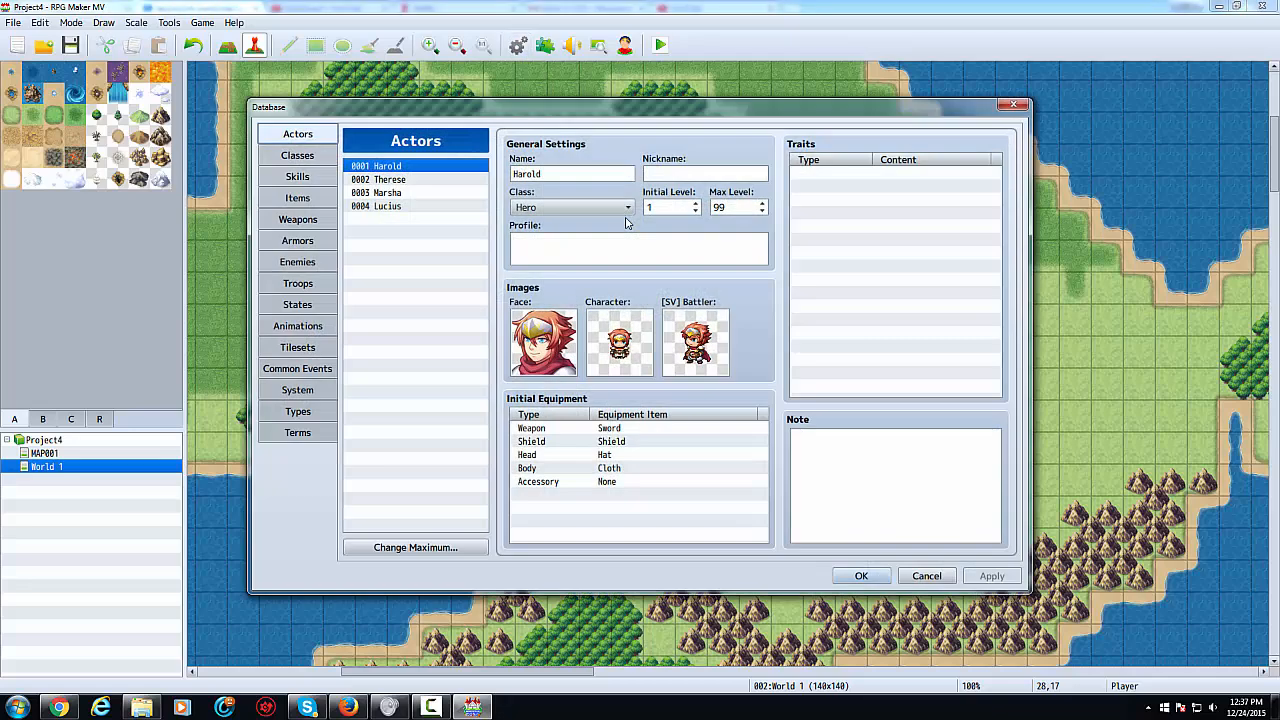
{"action": "left_click", "coordinate": [317, 178]}
{"action": "left_click", "coordinate": [320, 198]}
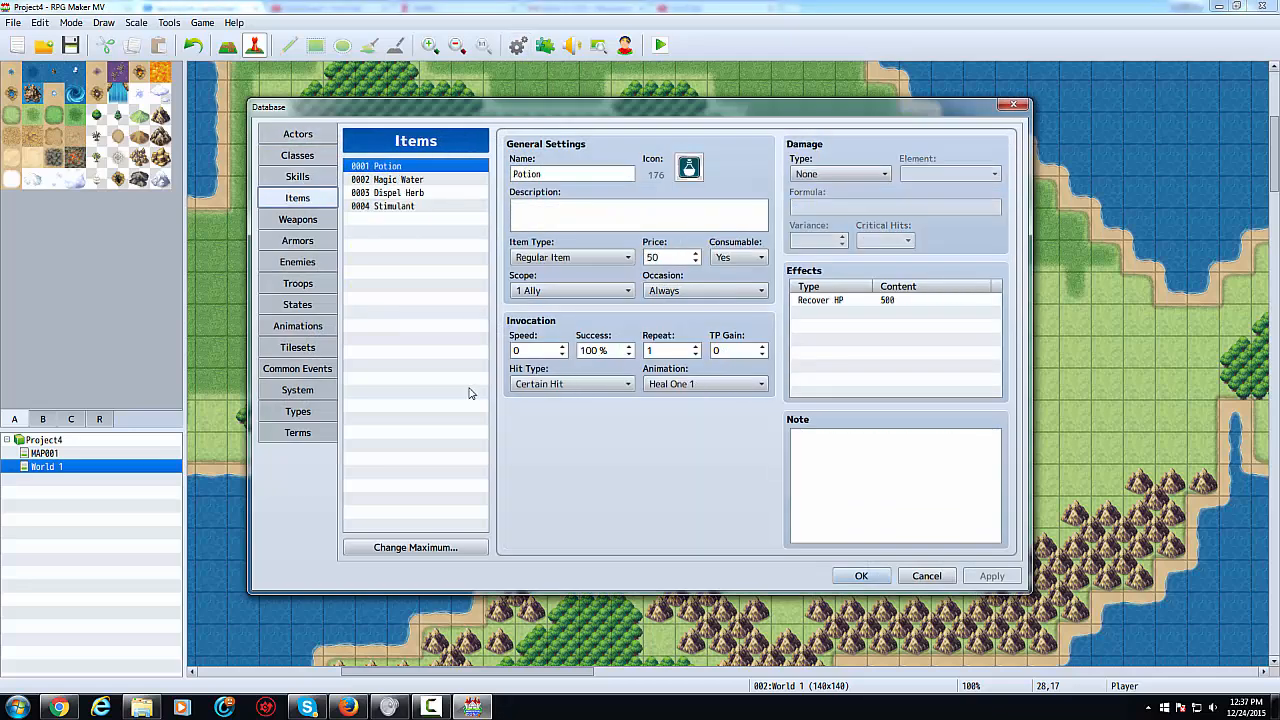
{"action": "left_click", "coordinate": [400, 548]}
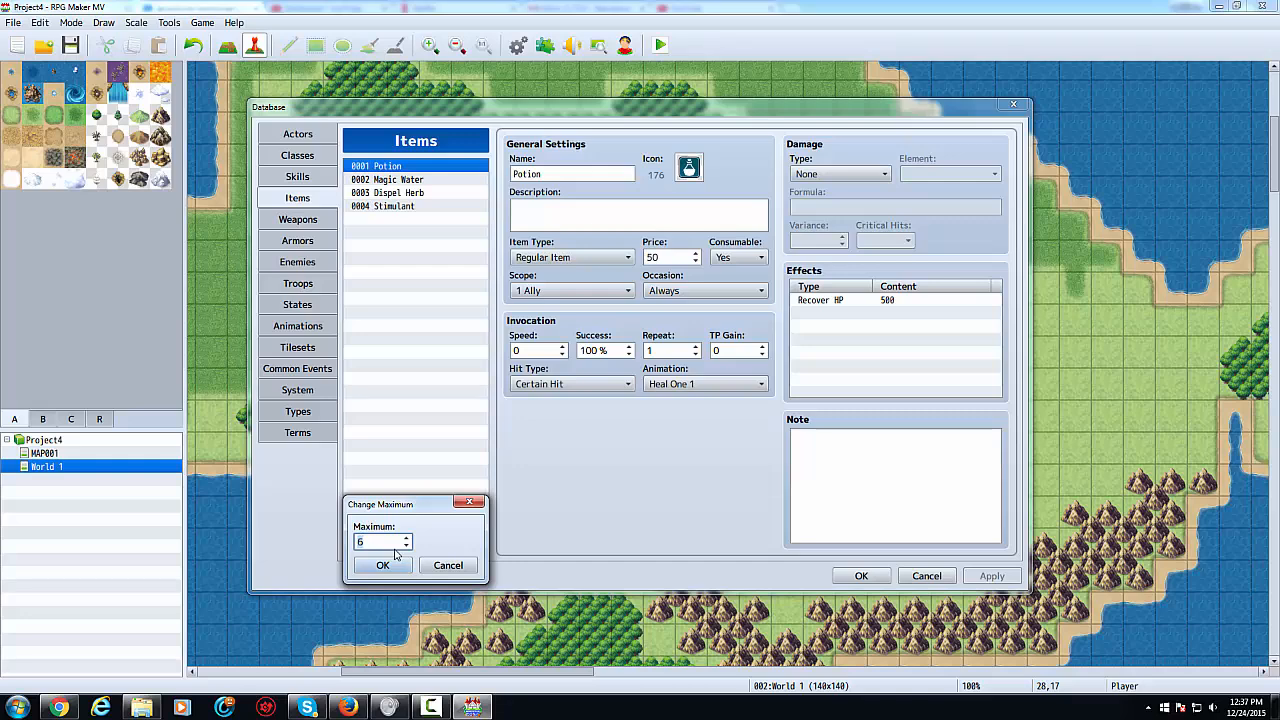
{"action": "type", "text": "13"}
{"action": "key", "text": "Return"}
- Name item 0005 Tent and give it icon 75
{"action": "left_click", "coordinate": [390, 220]}
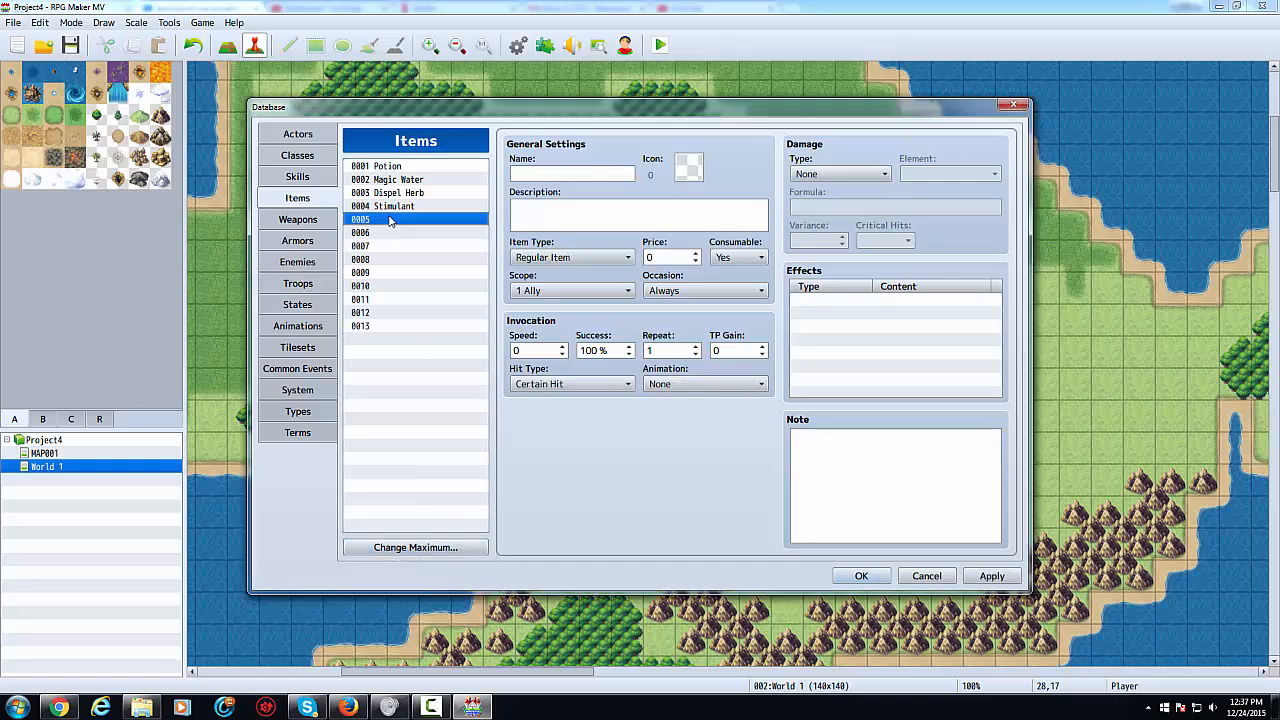
{"action": "left_click", "coordinate": [609, 175]}
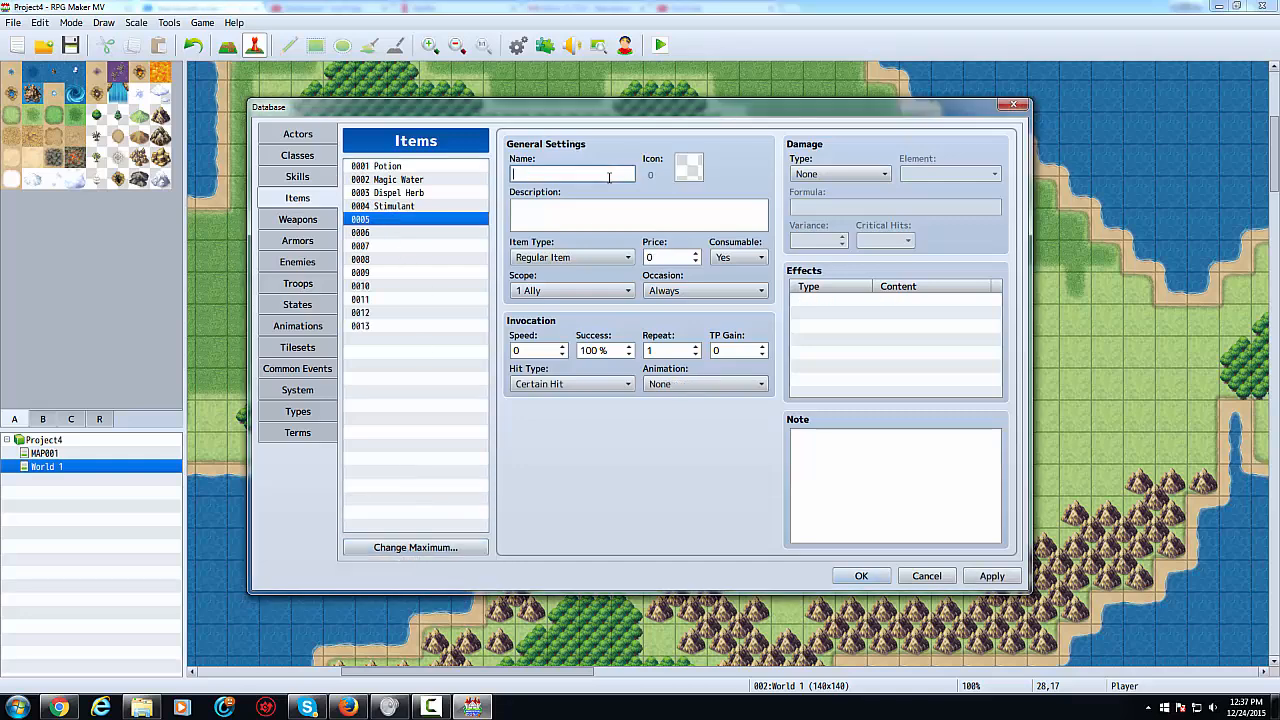
{"action": "double_click", "coordinate": [688, 170]}
{"action": "double_click", "coordinate": [709, 306]}
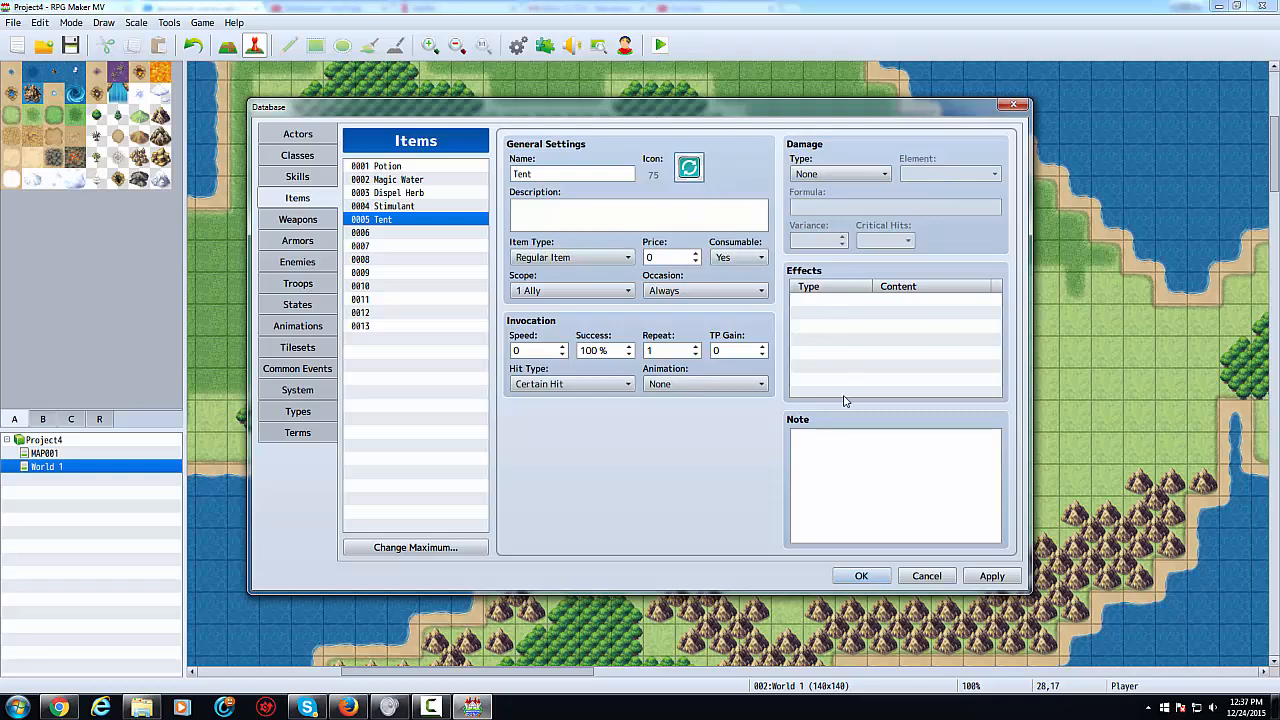
- Add an effect to the Tent item that calls common event #0001
{"action": "left_click", "coordinate": [838, 333]}
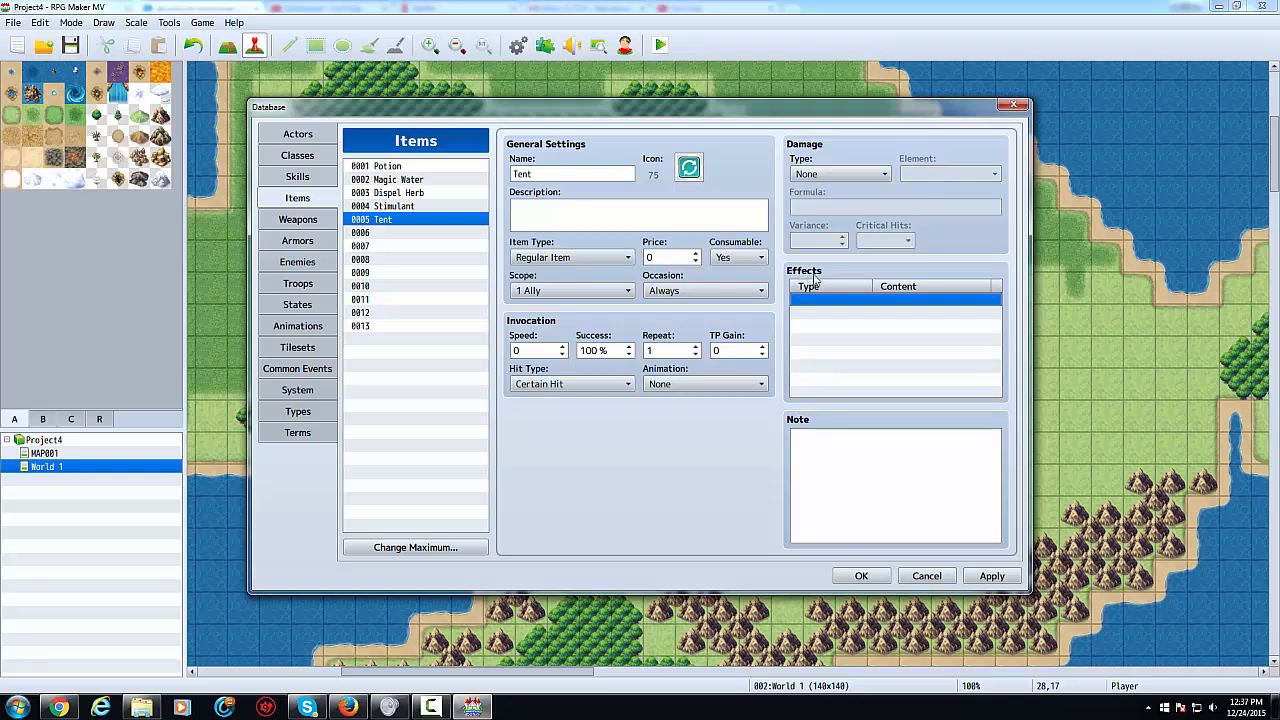
{"action": "double_click", "coordinate": [836, 324]}
{"action": "left_click", "coordinate": [922, 250]}
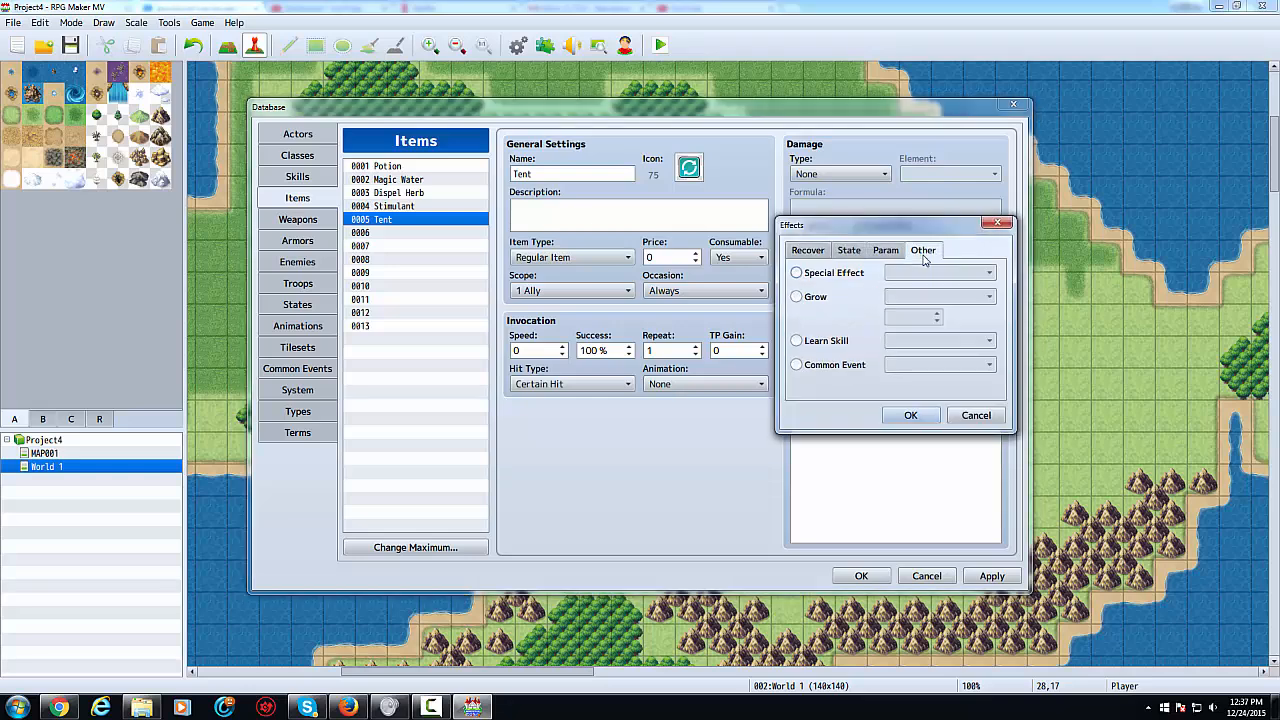
{"action": "left_click", "coordinate": [830, 365]}
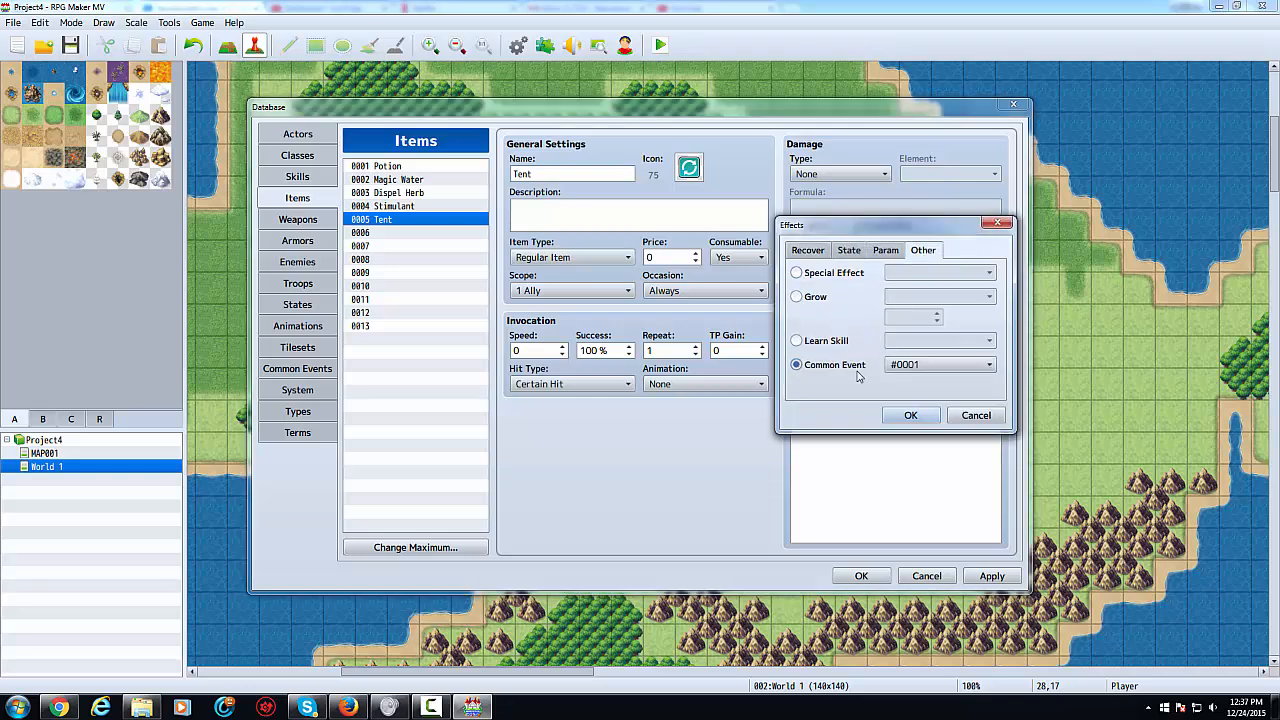
{"action": "left_click", "coordinate": [908, 413]}
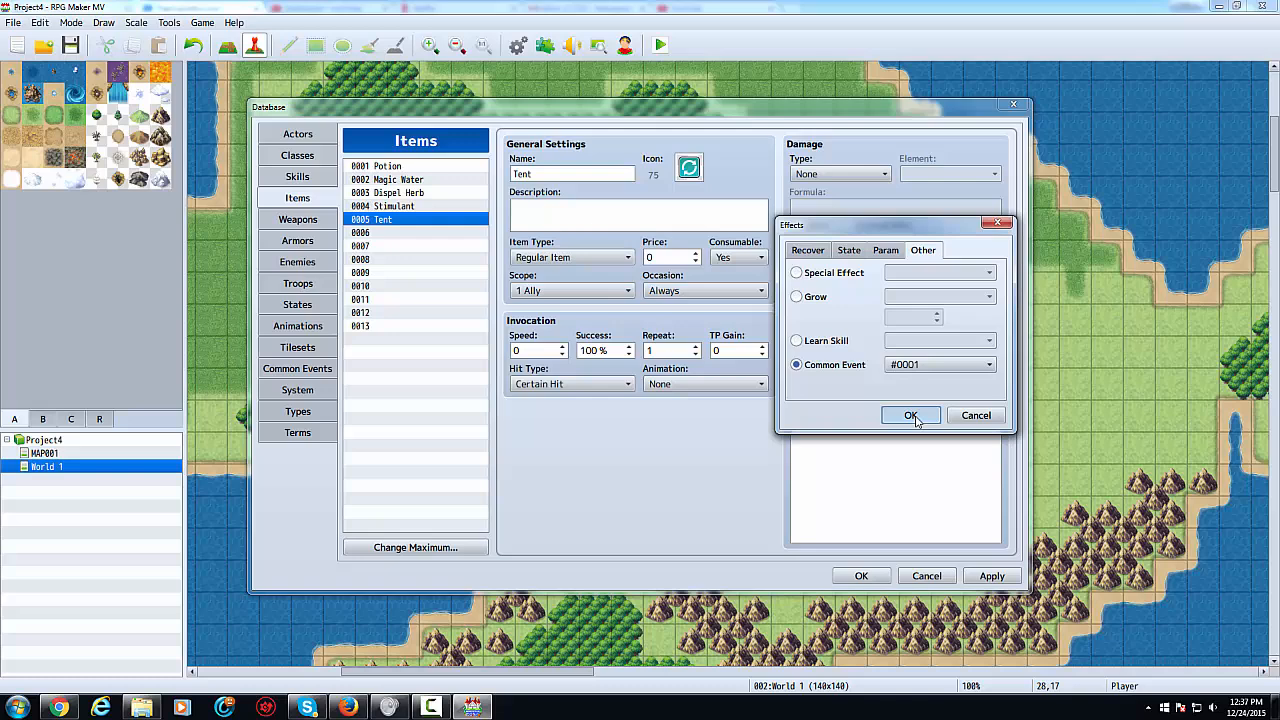
- Name common event 0001 Tent
{"action": "left_click", "coordinate": [297, 368]}
{"action": "left_click", "coordinate": [564, 174]}
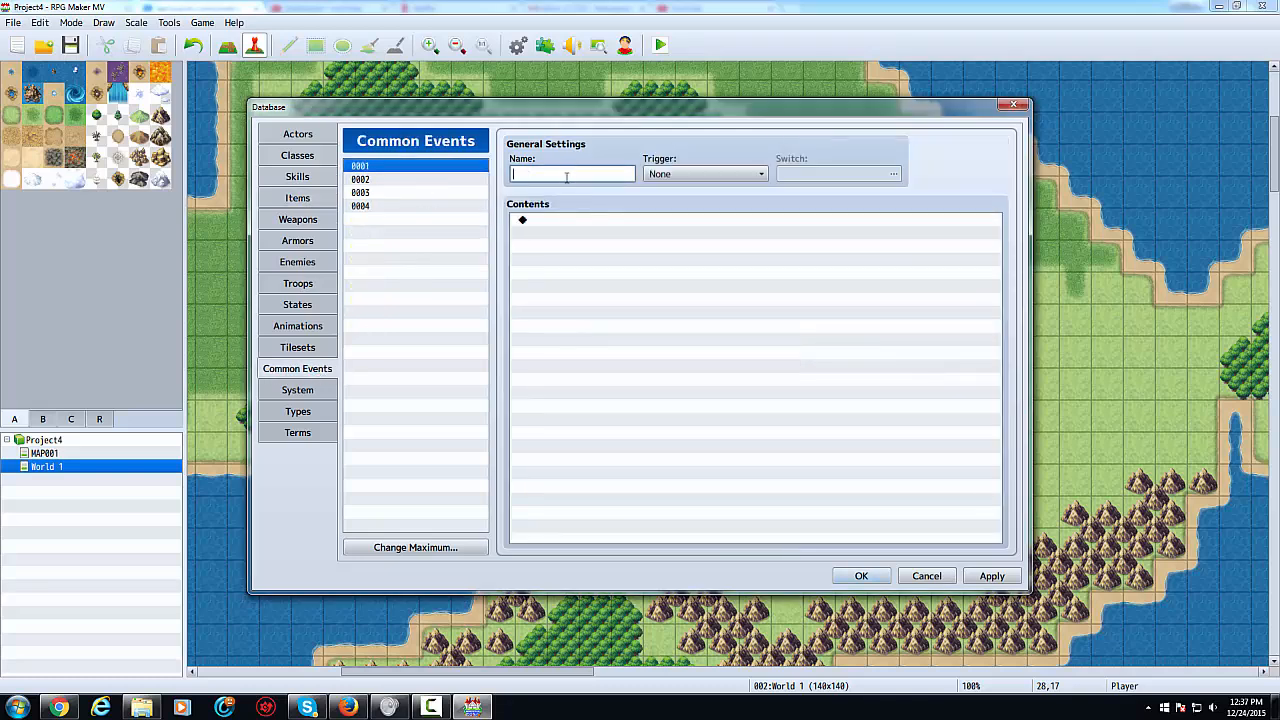
{"action": "type", "text": "Tent"}
{"action": "double_click", "coordinate": [740, 355]}
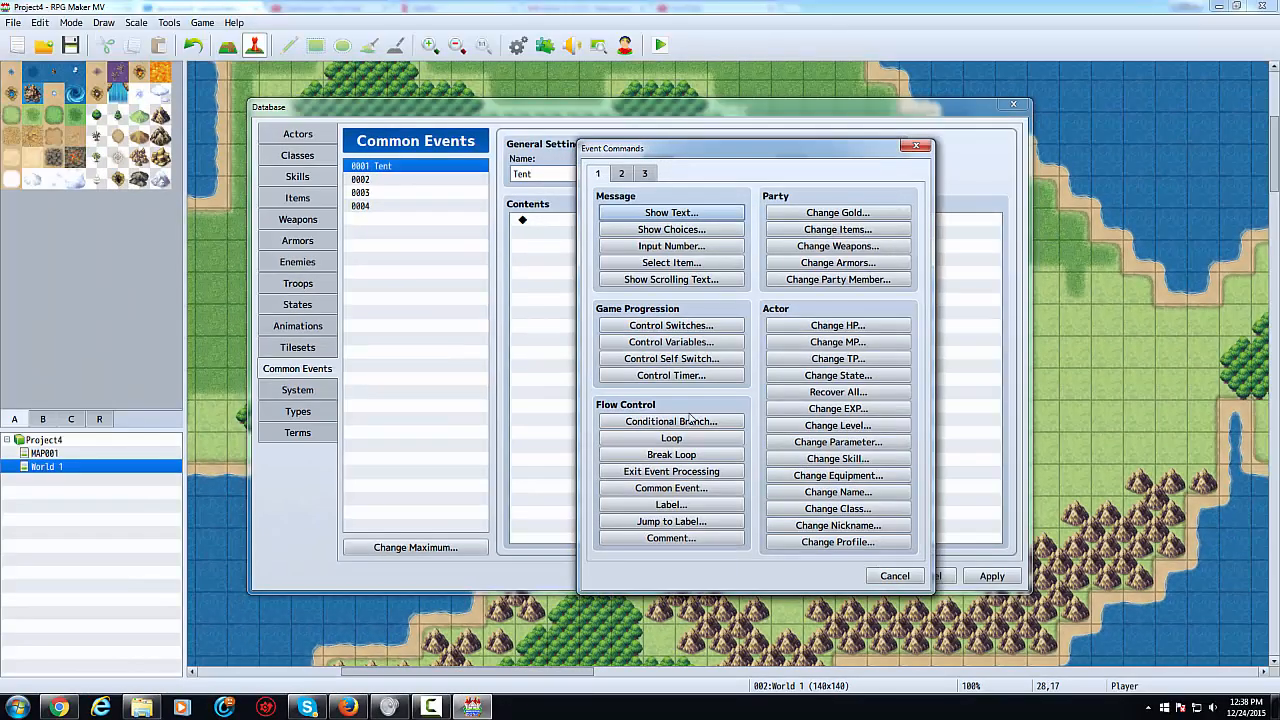
{"action": "left_click", "coordinate": [683, 421]}
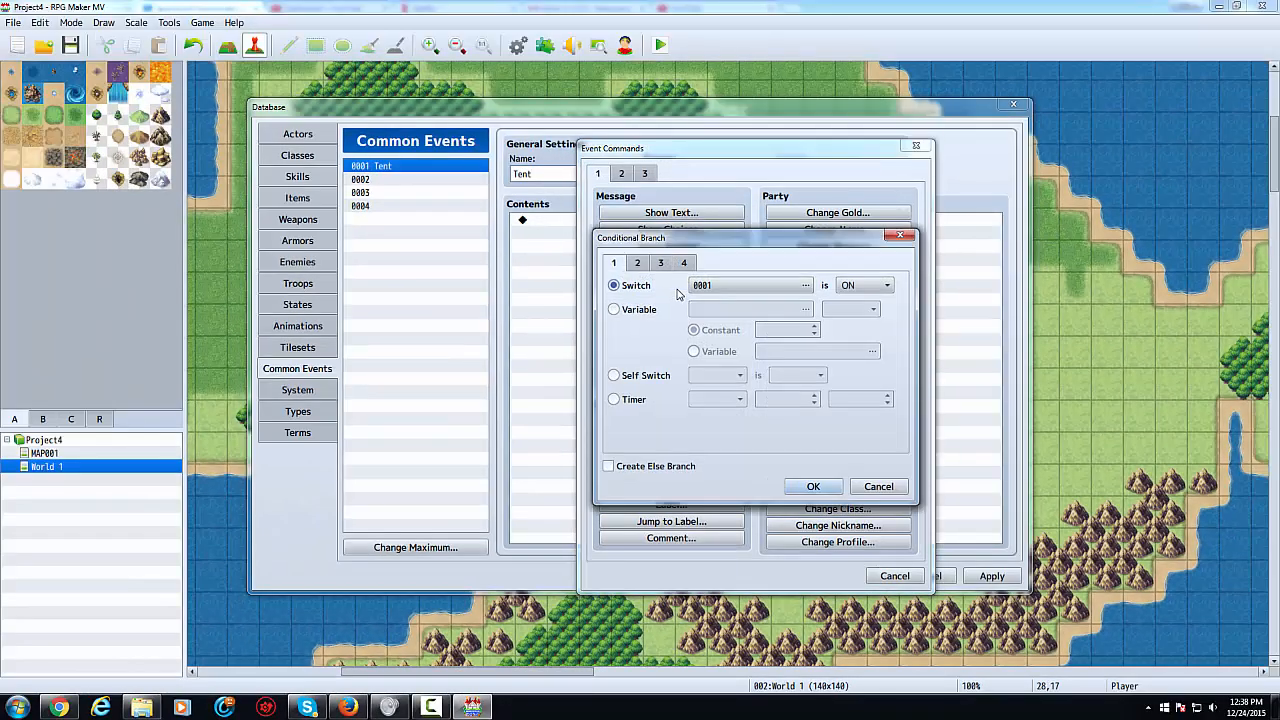
{"action": "left_click", "coordinate": [645, 312]}
{"action": "key", "text": "Escape"}
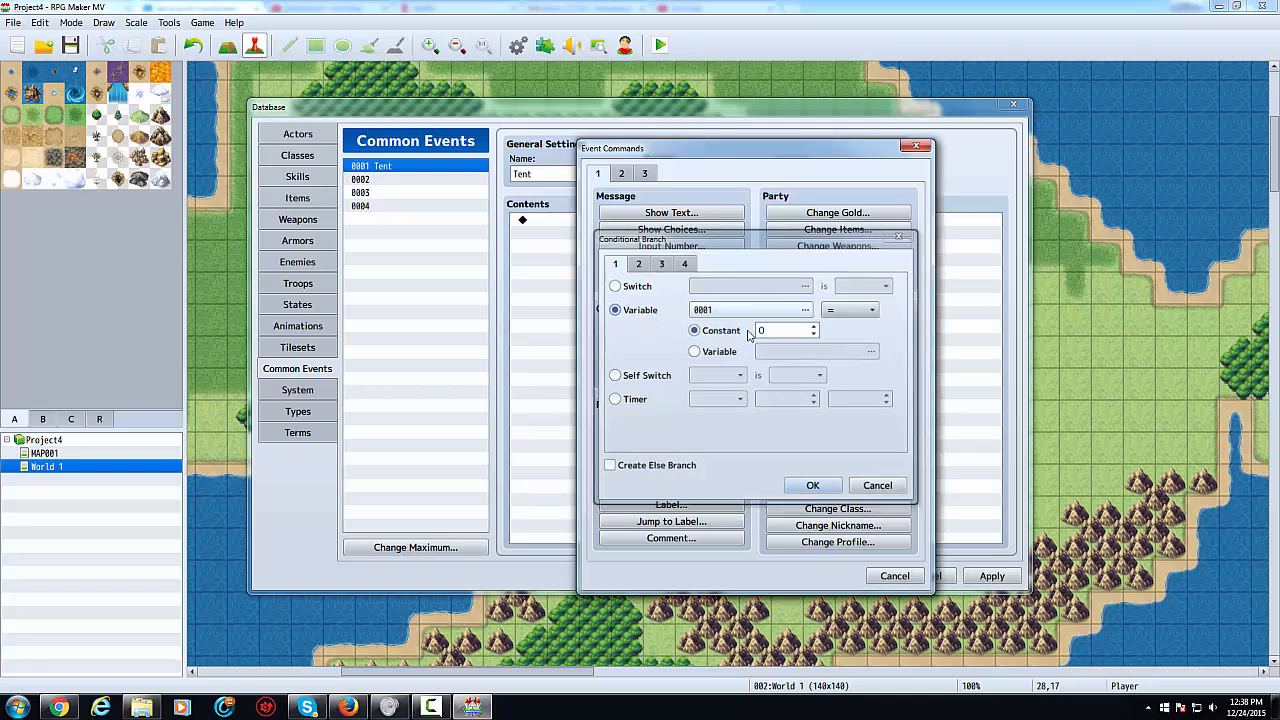
{"action": "key", "text": "Escape"}
- Start a Control Variables command in the Tent event and name variables 0001 to 0003 Map ID, Player X and Player Y
{"action": "double_click", "coordinate": [665, 279]}
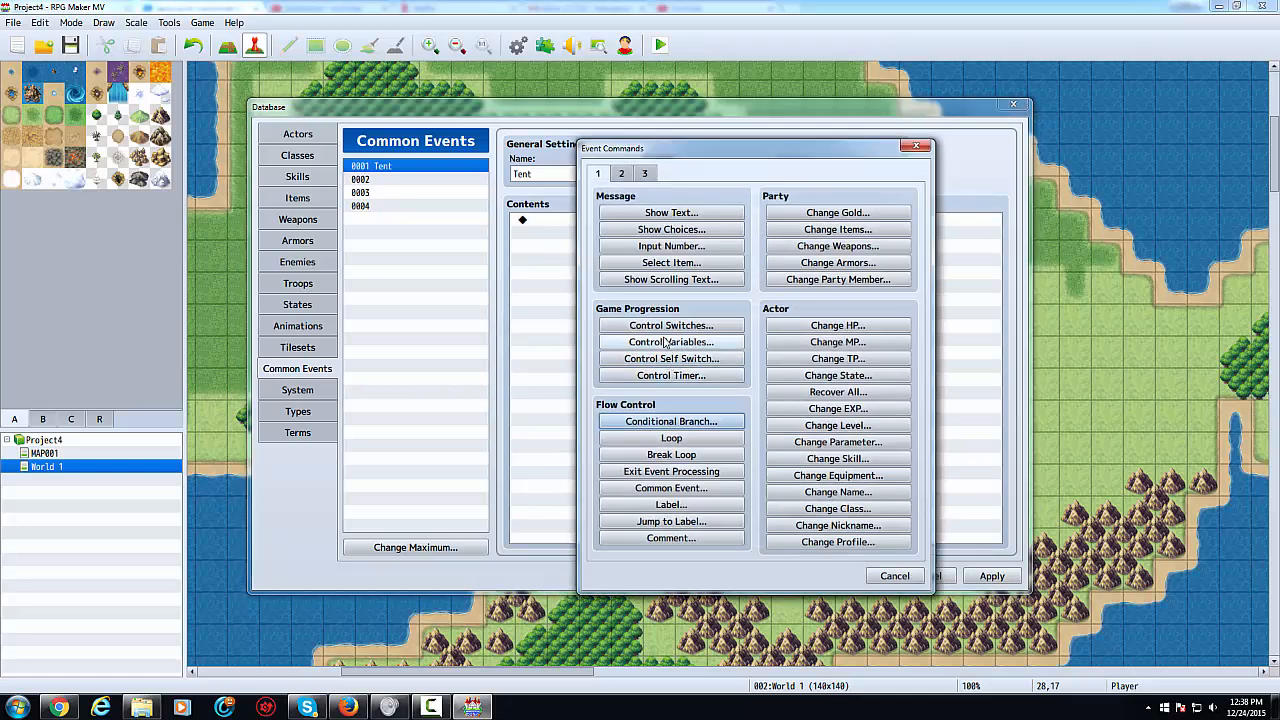
{"action": "left_click", "coordinate": [671, 343]}
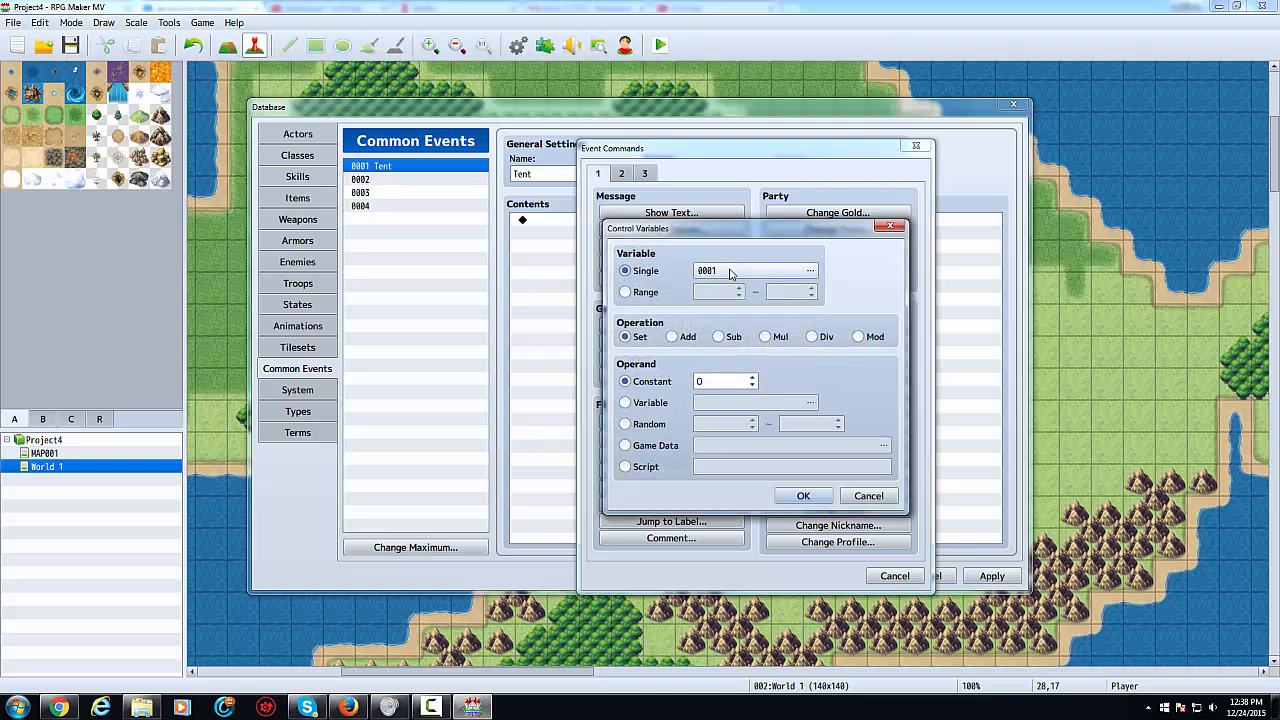
{"action": "left_click", "coordinate": [730, 272]}
{"action": "left_click", "coordinate": [836, 501]}
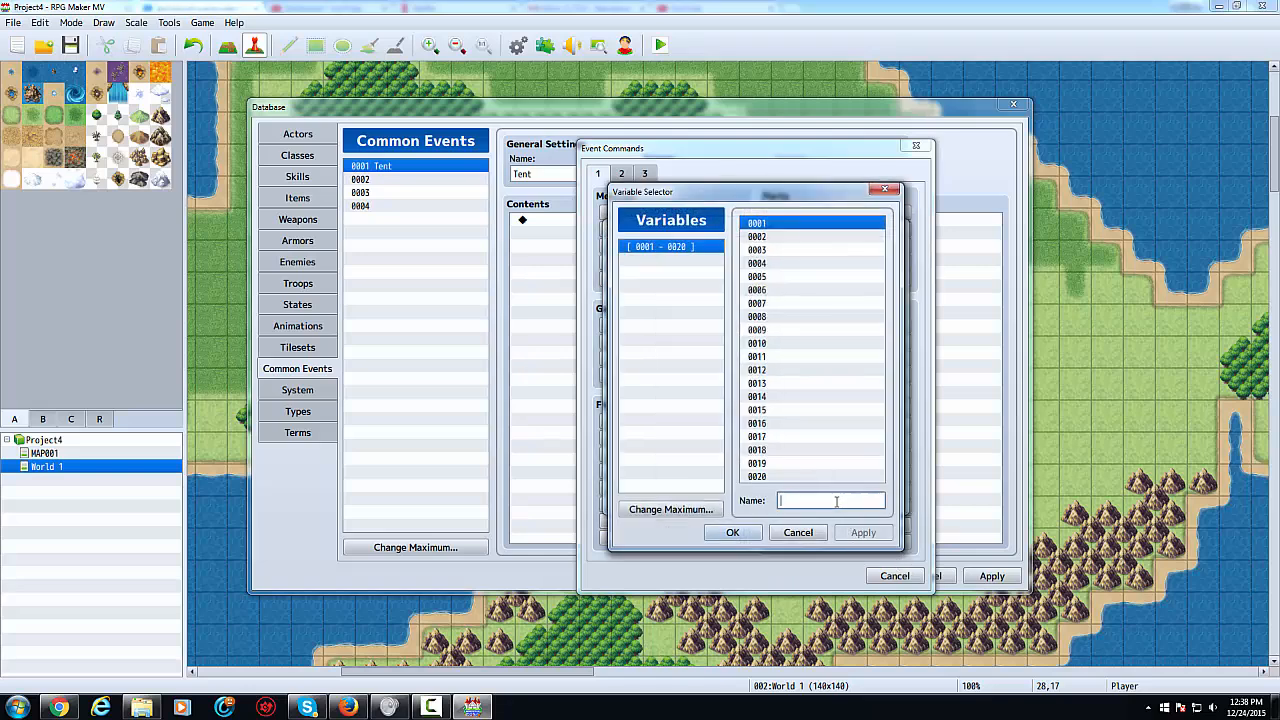
{"action": "type", "text": "Map ID"}
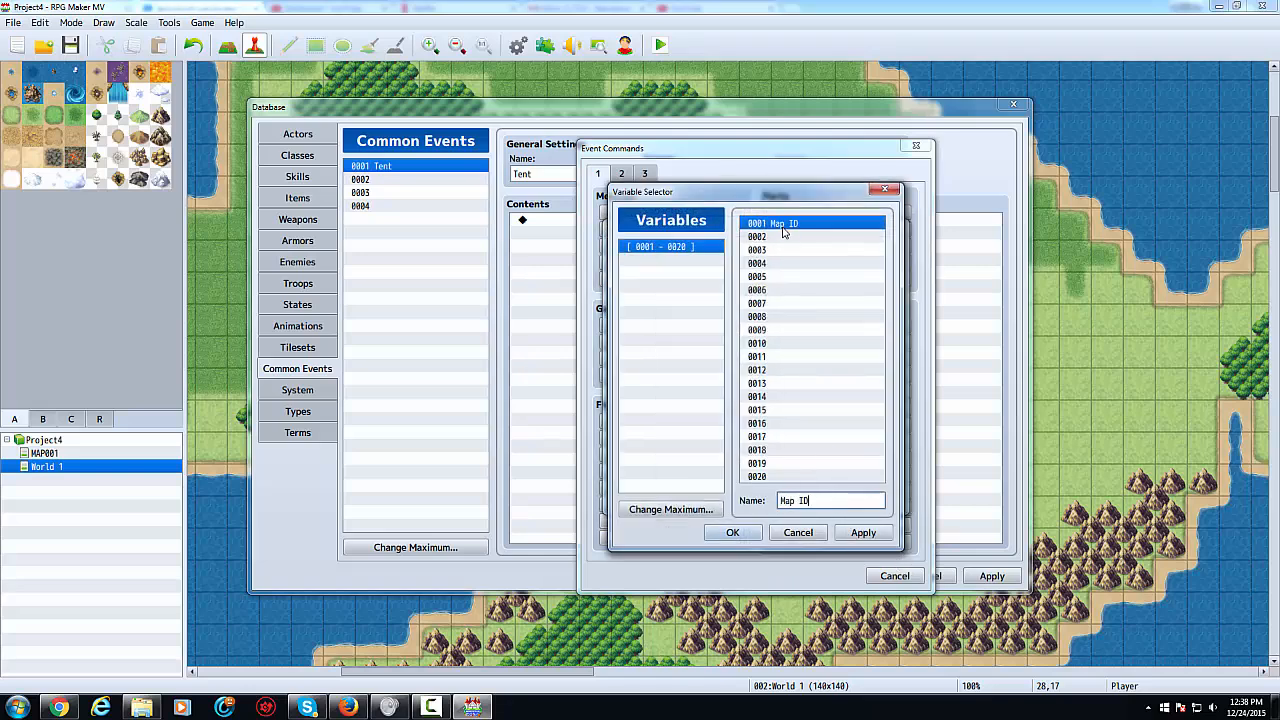
{"action": "left_click", "coordinate": [784, 235]}
{"action": "left_click", "coordinate": [808, 501]}
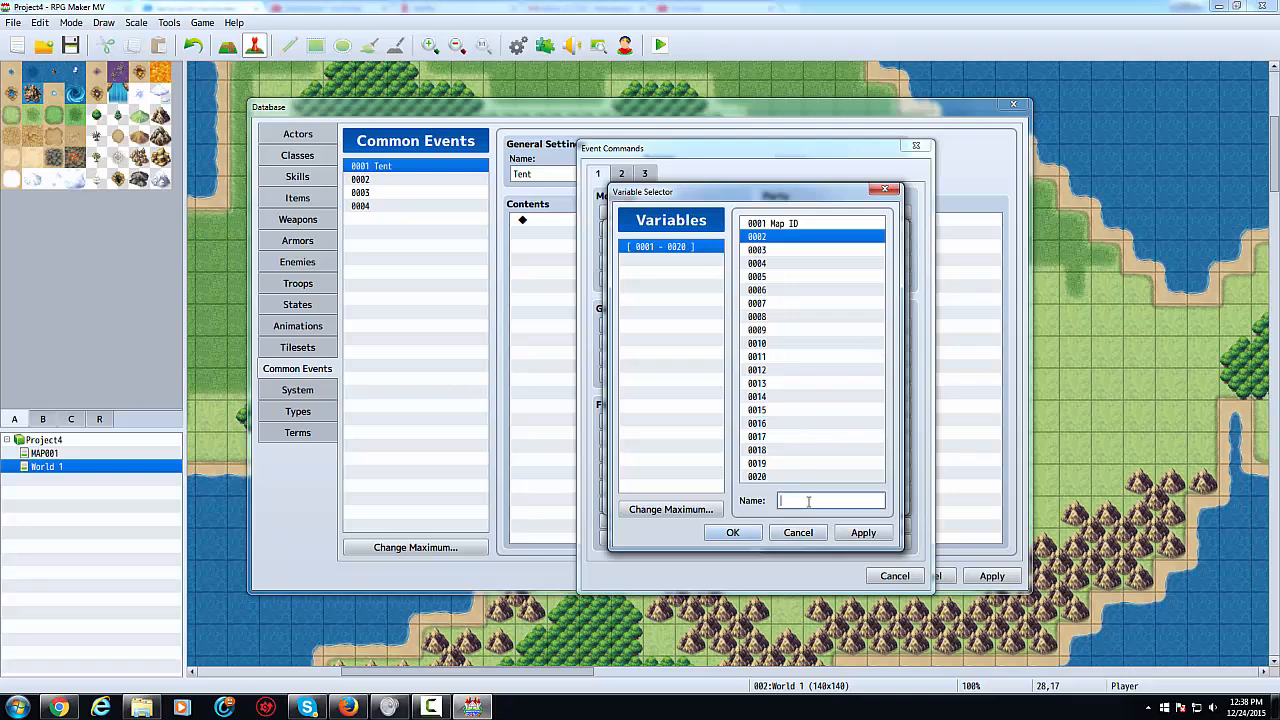
{"action": "left_click", "coordinate": [814, 250]}
{"action": "left_click", "coordinate": [834, 500]}
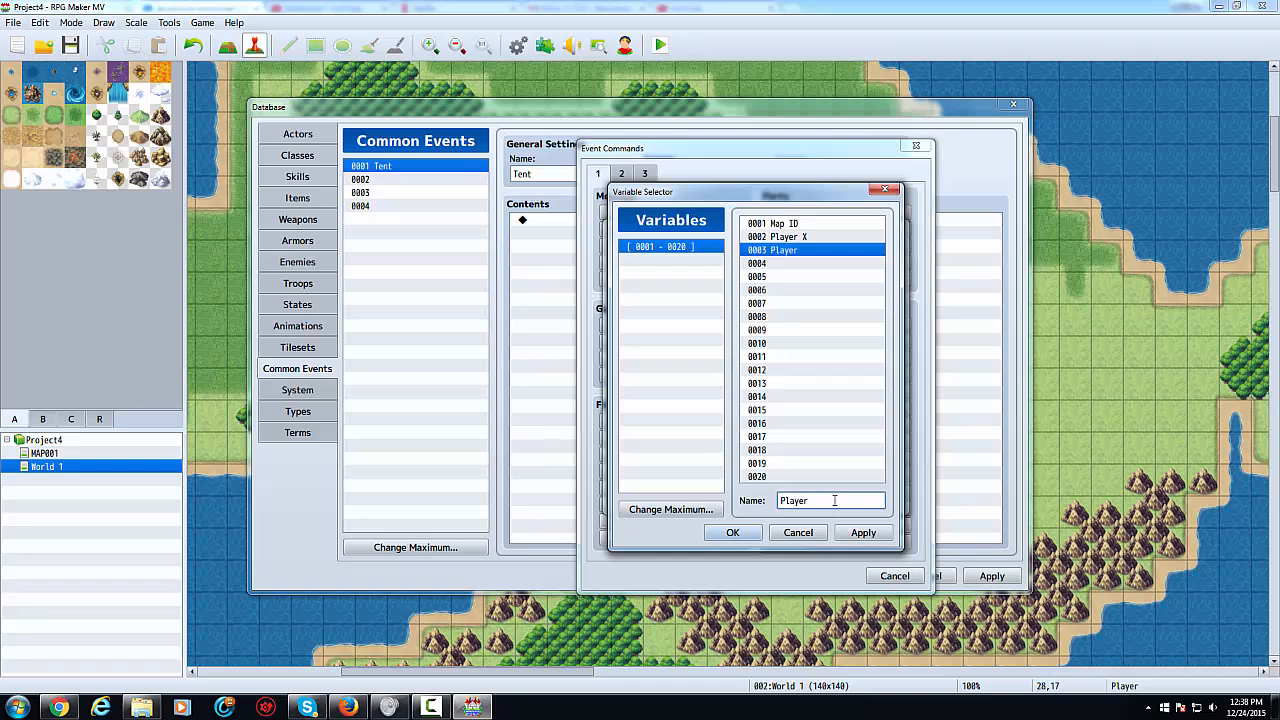
- Set the variable 0001 Map ID to the Map ID game data and add the command to the event
{"action": "left_click", "coordinate": [825, 225]}
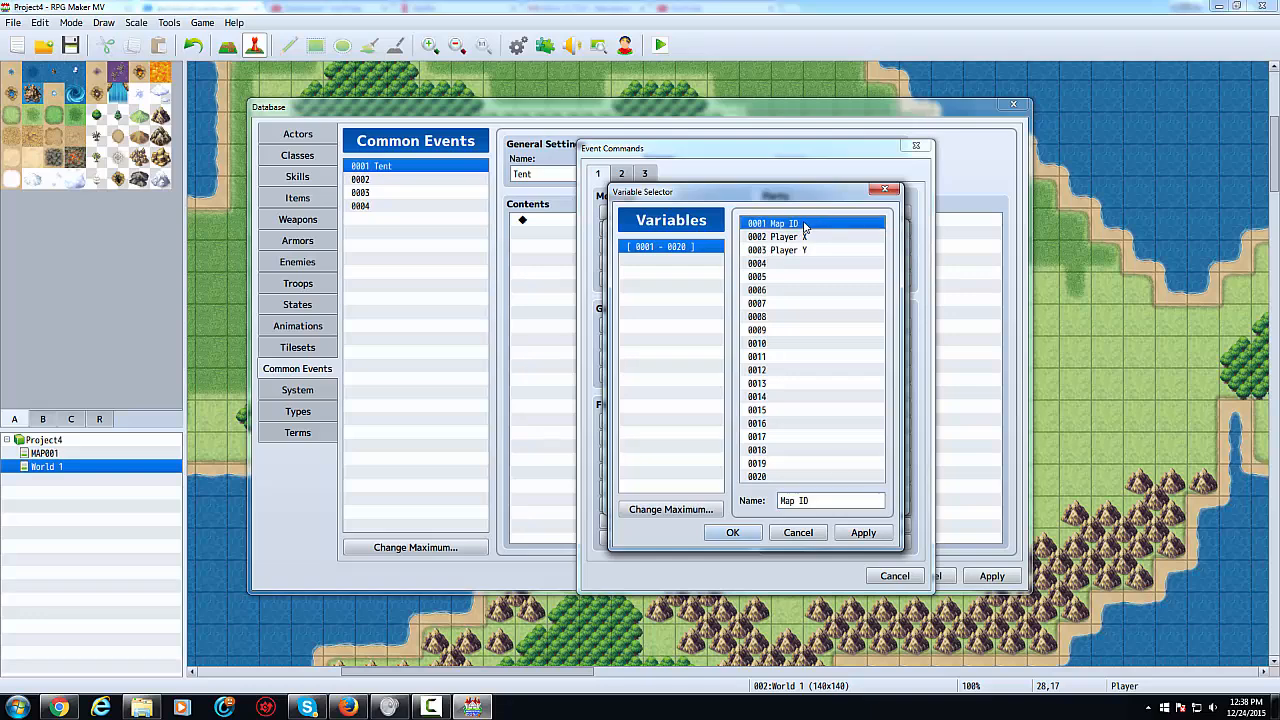
{"action": "double_click", "coordinate": [804, 226]}
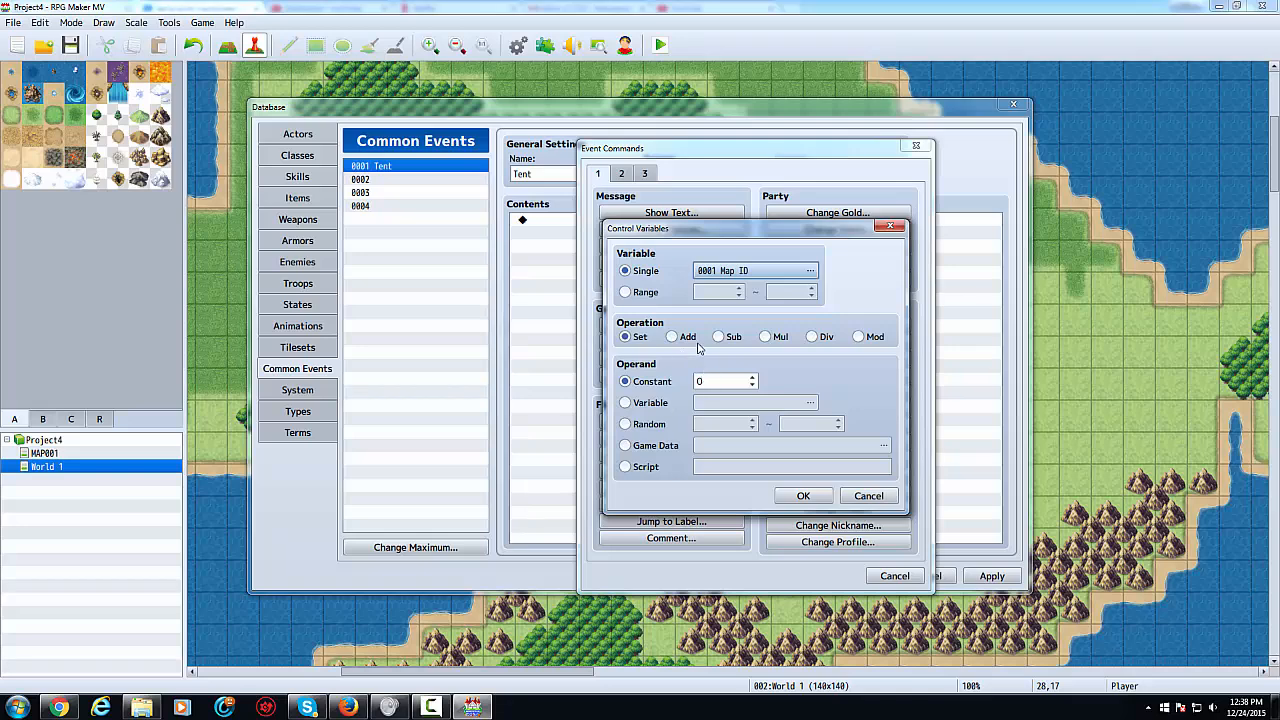
{"action": "left_click", "coordinate": [656, 446]}
{"action": "left_click", "coordinate": [731, 446]}
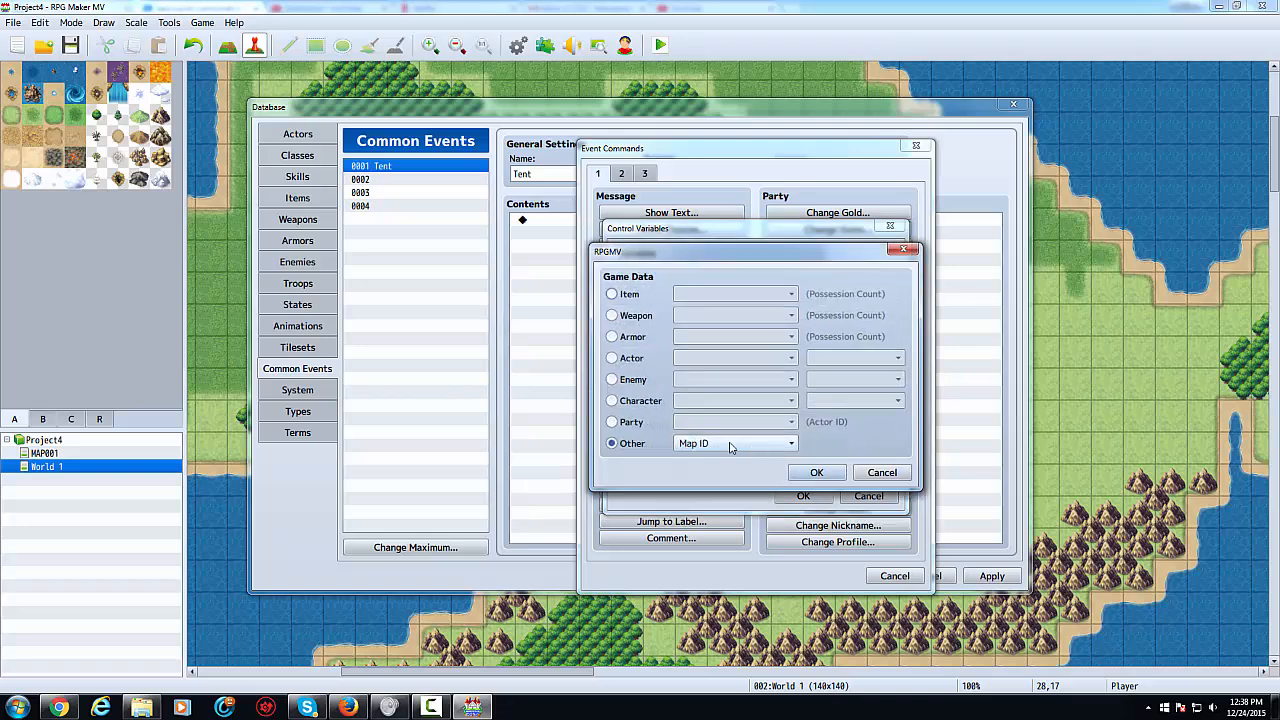
{"action": "left_click", "coordinate": [816, 472]}
{"action": "left_click", "coordinate": [808, 496]}
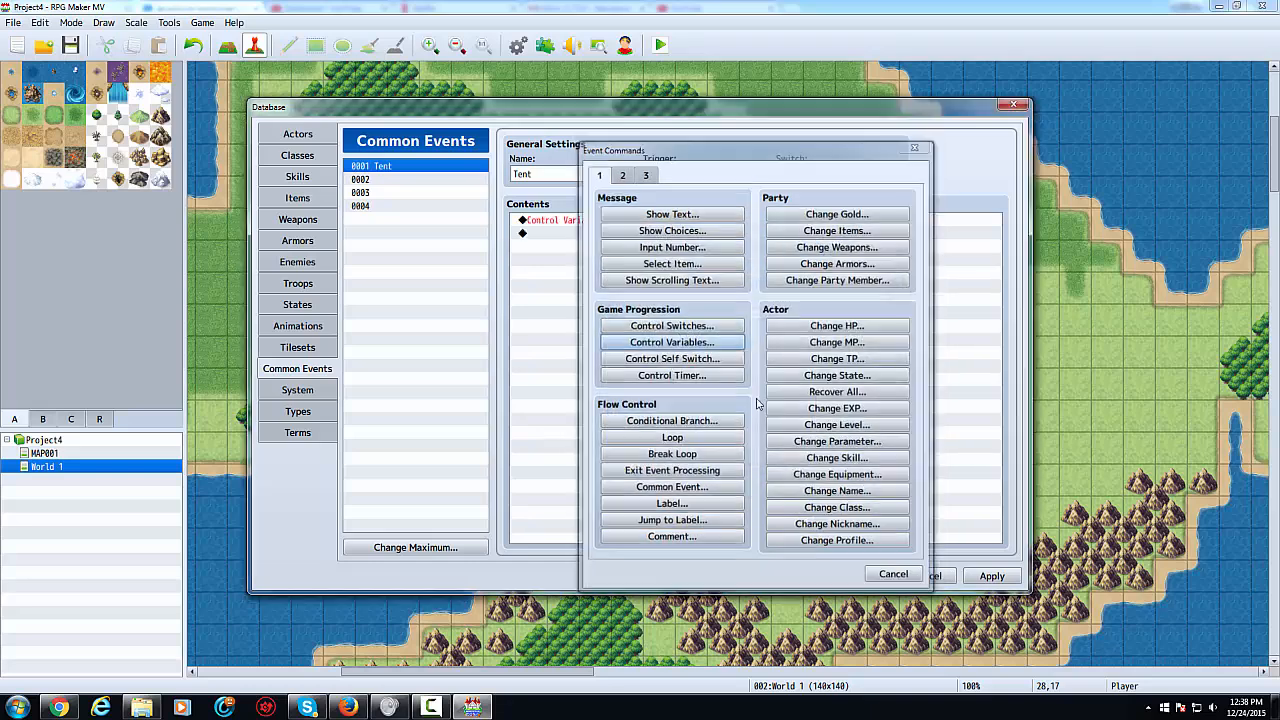
- Add a conditional branch to the Tent event that checks whether the variable Map ID equals the constant 2
{"action": "double_click", "coordinate": [712, 326]}
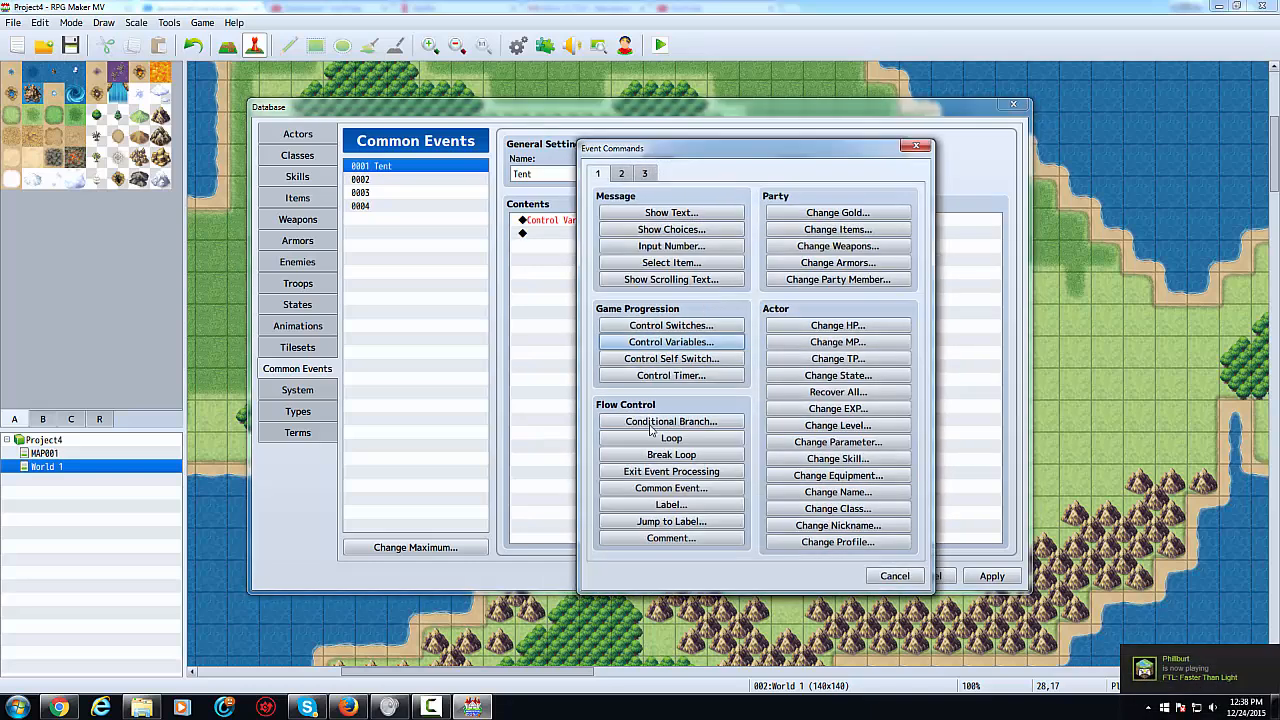
{"action": "left_click", "coordinate": [650, 424]}
{"action": "left_click", "coordinate": [614, 309]}
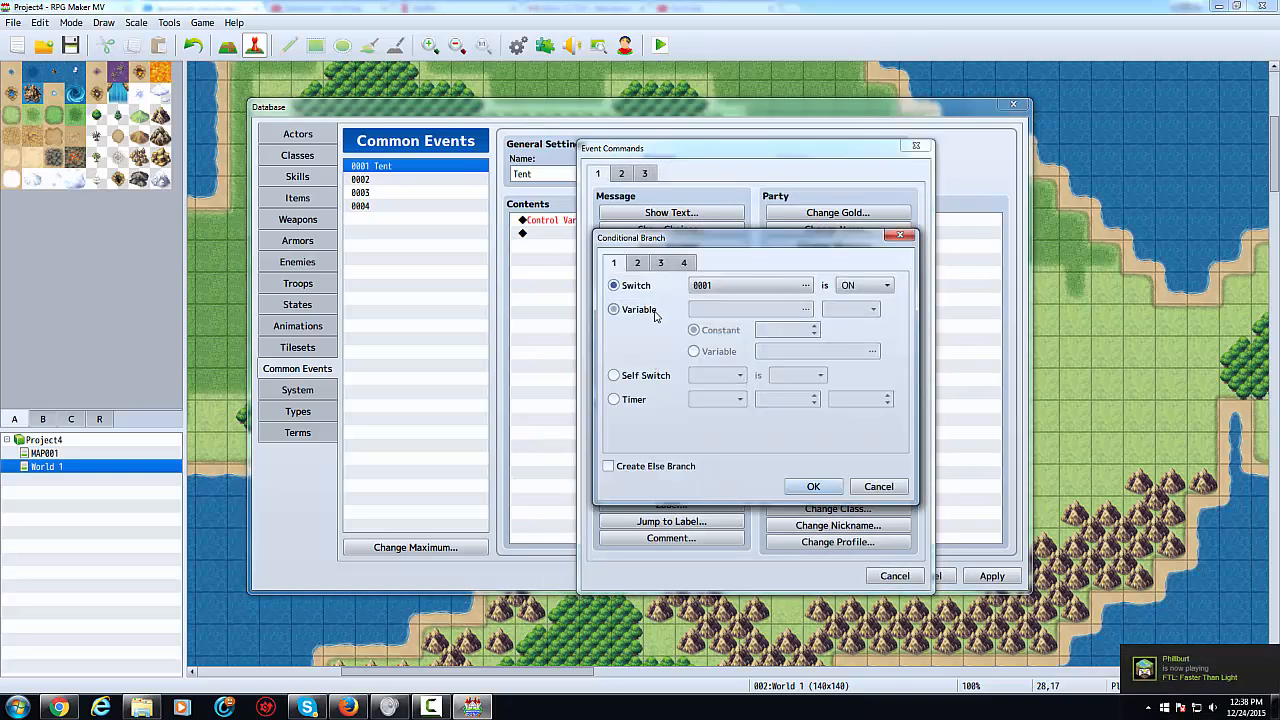
{"action": "left_click", "coordinate": [745, 309]}
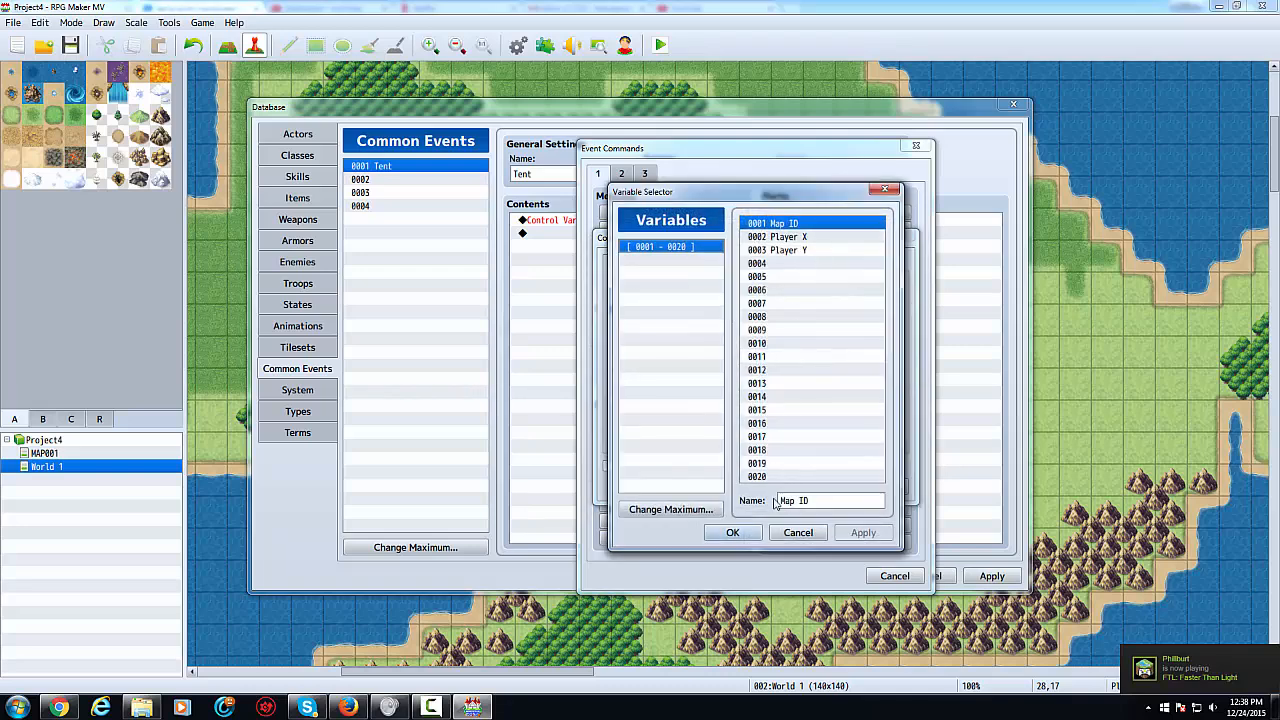
{"action": "left_click", "coordinate": [749, 531]}
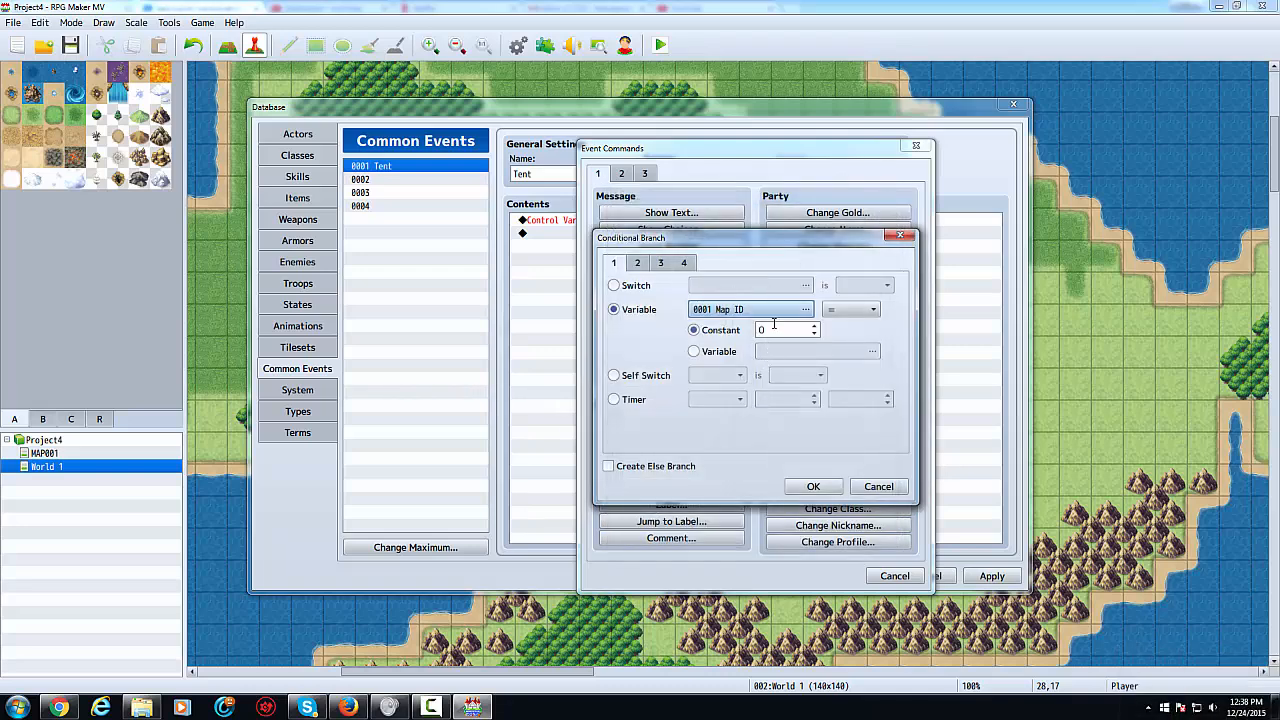
{"action": "type", "text": "2"}
{"action": "key", "text": "Return"}
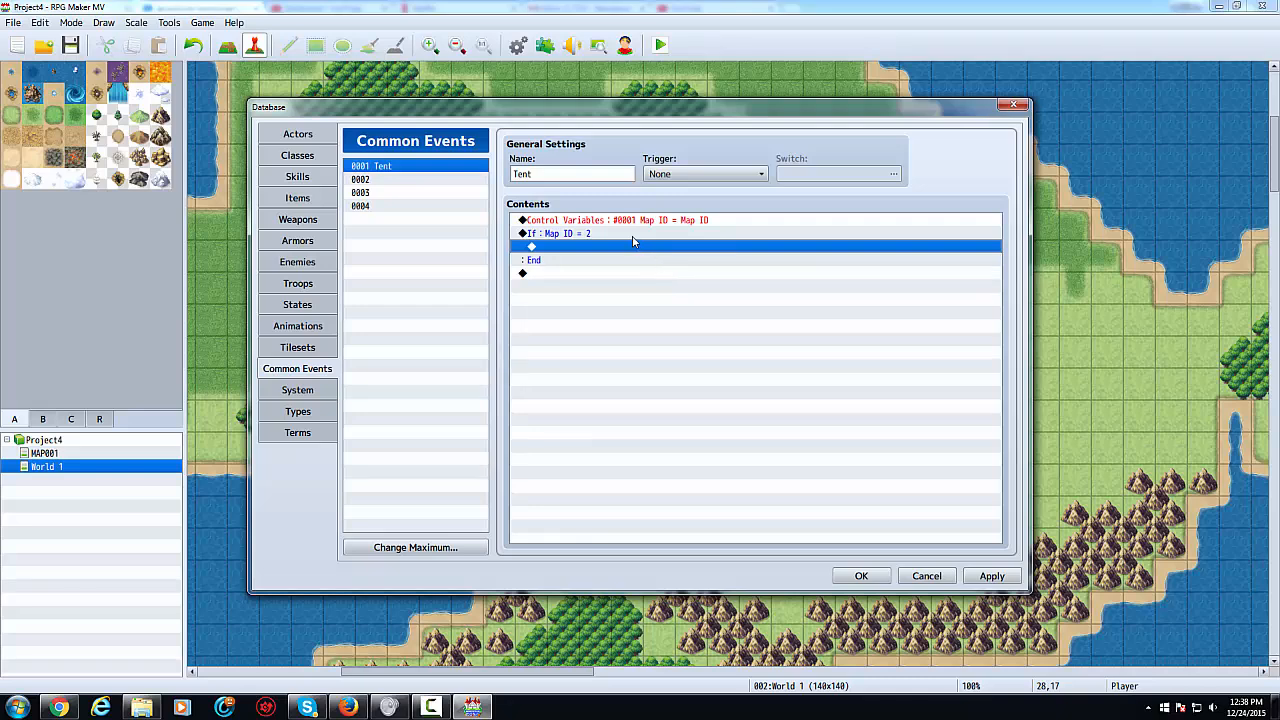
- Save the database changes and close the database
{"action": "left_click", "coordinate": [632, 236]}
{"action": "left_click", "coordinate": [630, 299]}
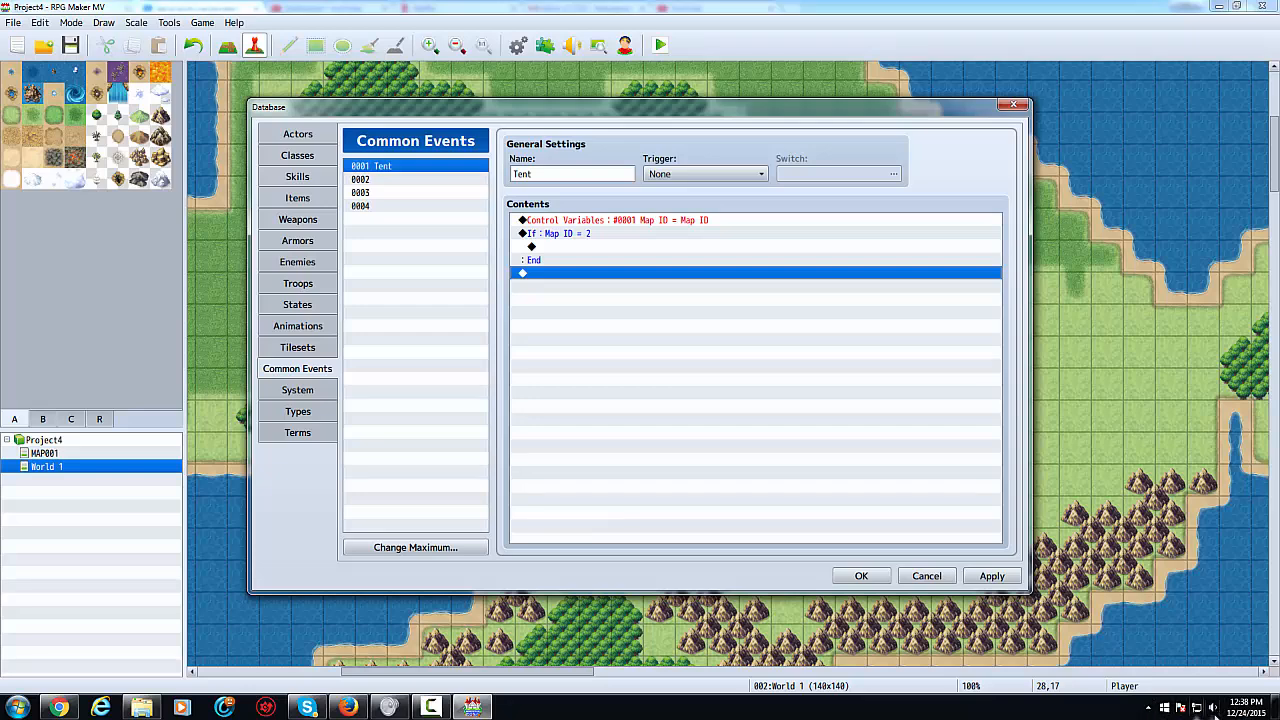
{"action": "left_click", "coordinate": [861, 577]}
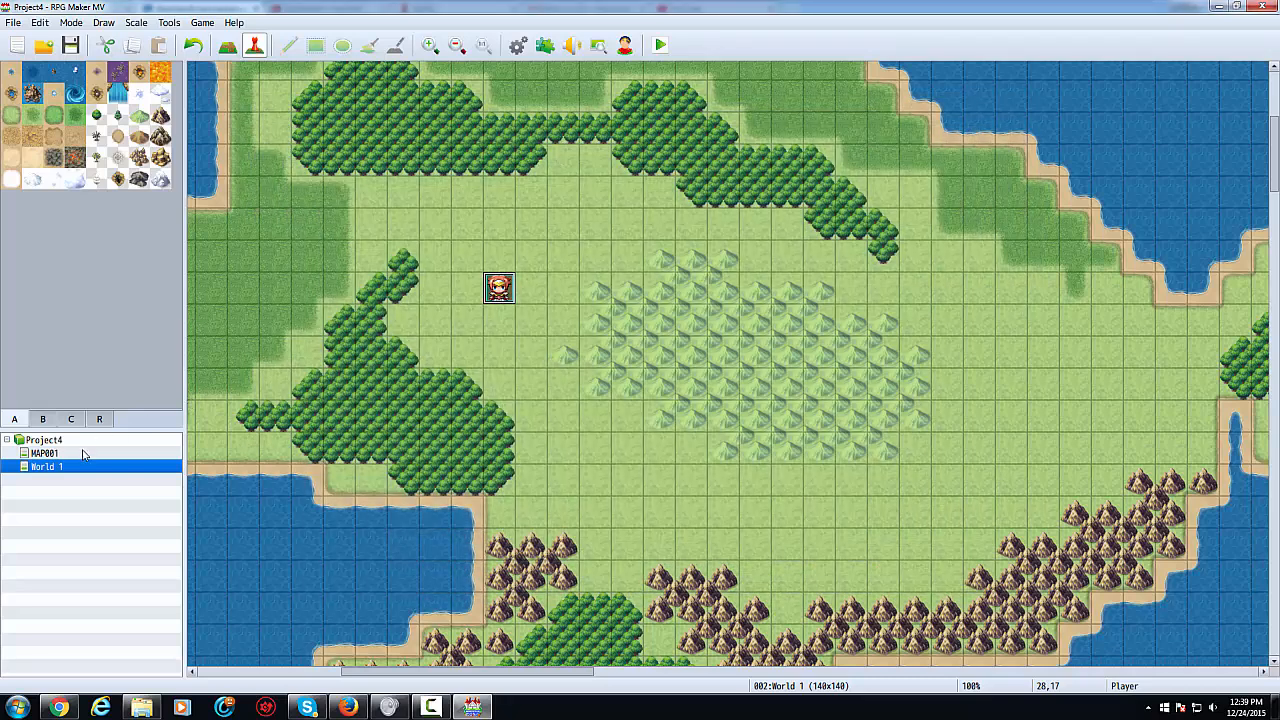
- Load the sample map Nomad Camp into Project4 from the sample map list
{"action": "left_click", "coordinate": [112, 440]}
{"action": "right_click", "coordinate": [113, 444]}
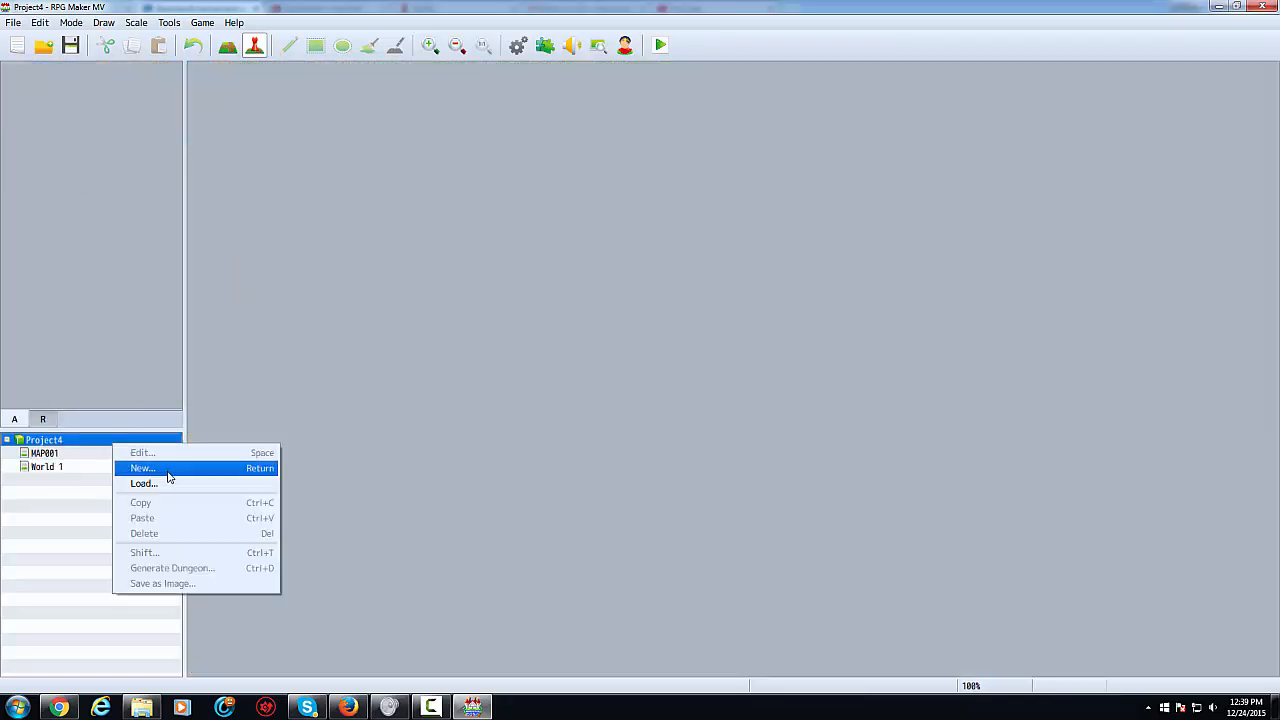
{"action": "left_click", "coordinate": [166, 485]}
{"action": "key", "text": "Down"}
{"action": "key", "text": "Down"}
{"action": "key", "text": "Down"}
{"action": "key", "text": "Down"}
{"action": "key", "text": "Down"}
{"action": "key", "text": "Down"}
{"action": "key", "text": "Down"}
{"action": "key", "text": "Down"}
{"action": "key", "text": "Down"}
{"action": "key", "text": "Down"}
{"action": "key", "text": "Down"}
{"action": "key", "text": "Down"}
{"action": "key", "text": "Down"}
{"action": "key", "text": "Down"}
{"action": "key", "text": "Down"}
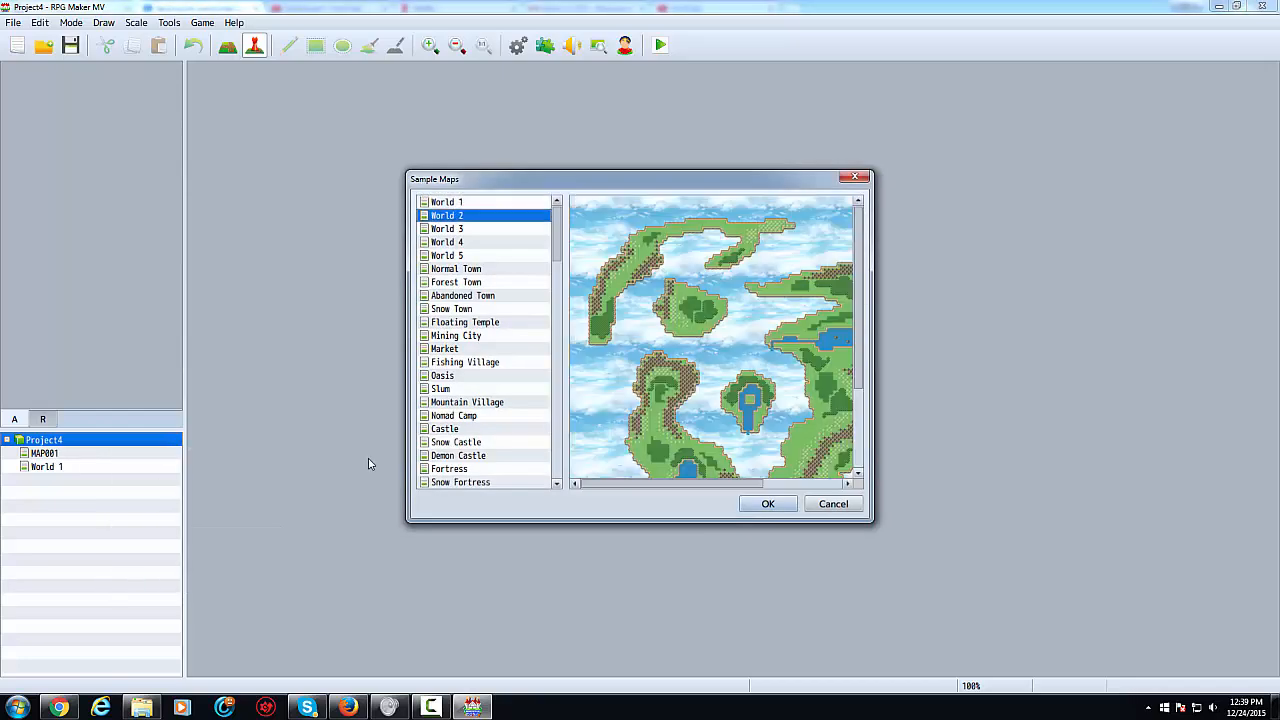
{"action": "key", "text": "Down"}
{"action": "key", "text": "Down"}
{"action": "key", "text": "Down"}
{"action": "key", "text": "Down"}
{"action": "key", "text": "Down"}
{"action": "key", "text": "Down"}
{"action": "key", "text": "Down"}
{"action": "key", "text": "Down"}
{"action": "key", "text": "Down"}
{"action": "key", "text": "Down"}
{"action": "key", "text": "Down"}
{"action": "key", "text": "Down"}
{"action": "key", "text": "Down"}
{"action": "key", "text": "Down"}
{"action": "key", "text": "Down"}
{"action": "key", "text": "Down"}
{"action": "key", "text": "Down"}
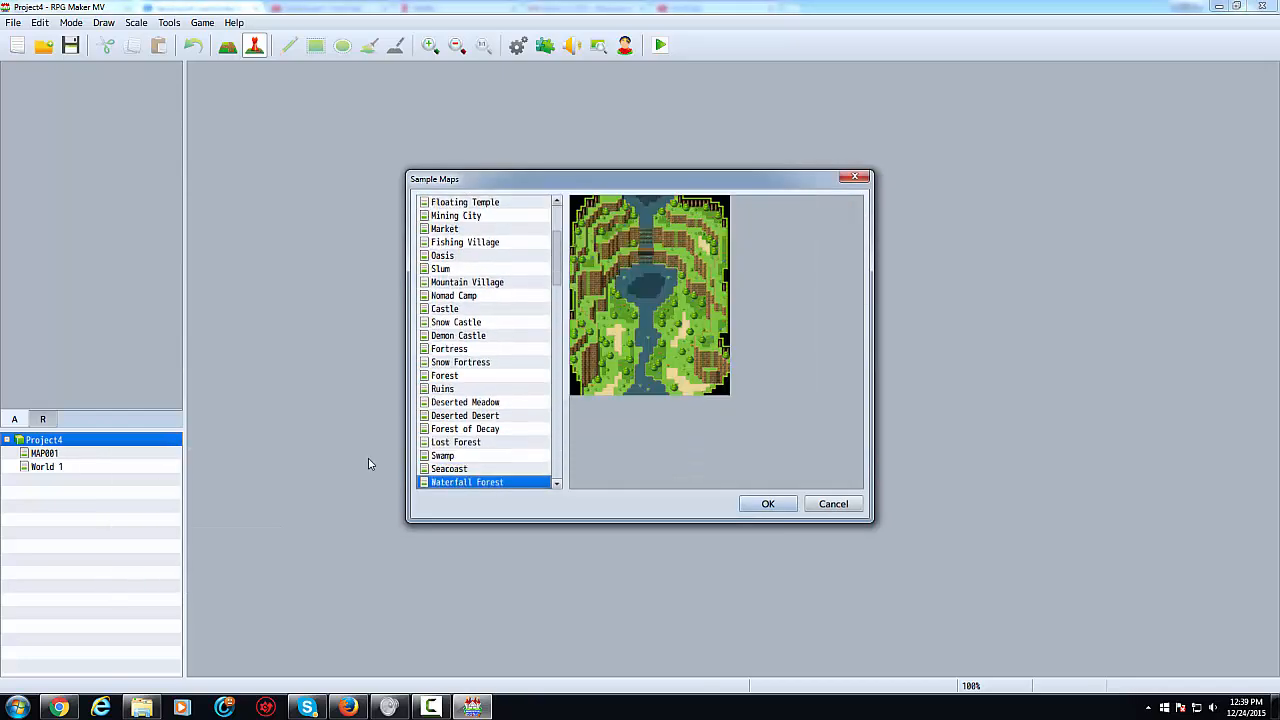
{"action": "key", "text": "Down"}
{"action": "key", "text": "Down"}
{"action": "key", "text": "Down"}
{"action": "key", "text": "Down"}
{"action": "key", "text": "Down"}
{"action": "key", "text": "Down"}
{"action": "key", "text": "Down"}
{"action": "key", "text": "Down"}
{"action": "key", "text": "Down"}
{"action": "key", "text": "Down"}
{"action": "key", "text": "Down"}
{"action": "key", "text": "Down"}
{"action": "key", "text": "Down"}
{"action": "key", "text": "Down"}
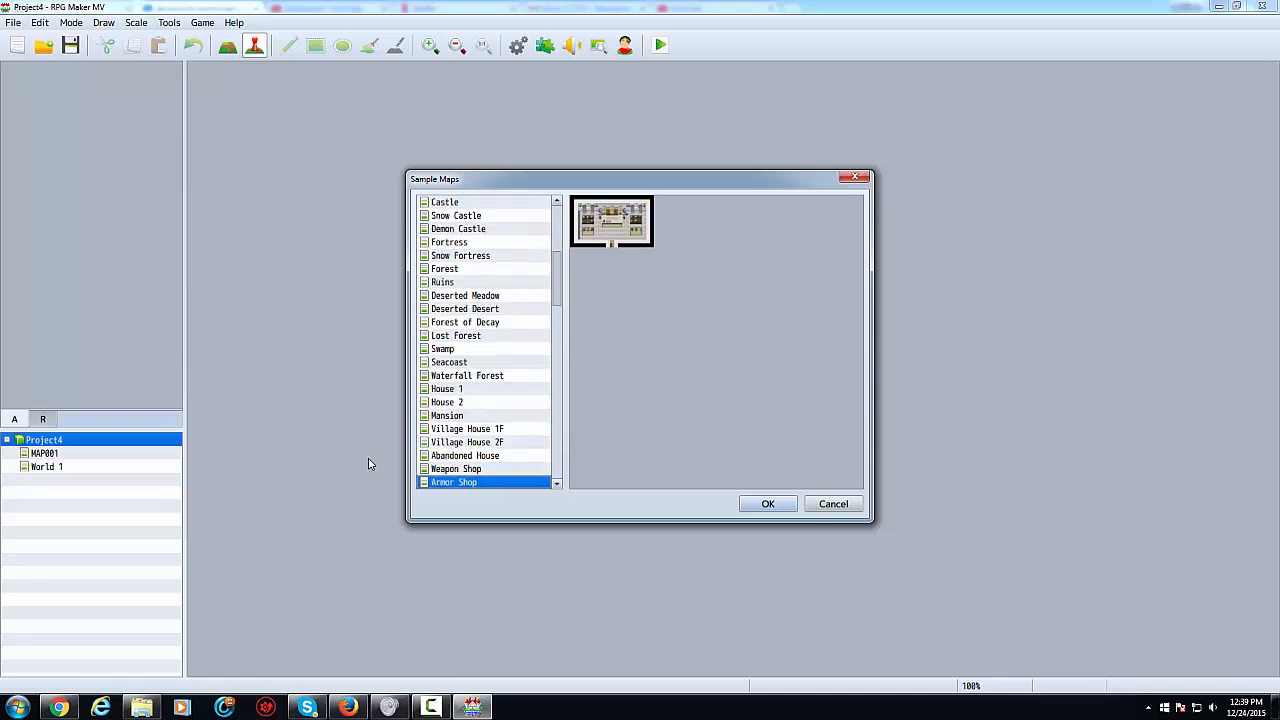
{"action": "key", "text": "Up"}
{"action": "key", "text": "Up"}
{"action": "key", "text": "Up"}
{"action": "key", "text": "Up"}
{"action": "key", "text": "Up"}
{"action": "key", "text": "Up"}
{"action": "key", "text": "Up"}
{"action": "key", "text": "Up"}
{"action": "key", "text": "Up"}
{"action": "key", "text": "Up"}
{"action": "key", "text": "Up"}
{"action": "key", "text": "Up"}
{"action": "key", "text": "Up"}
{"action": "key", "text": "Up"}
{"action": "key", "text": "Up"}
{"action": "key", "text": "Up"}
{"action": "key", "text": "Up"}
{"action": "key", "text": "Up"}
{"action": "key", "text": "Up"}
{"action": "key", "text": "Up"}
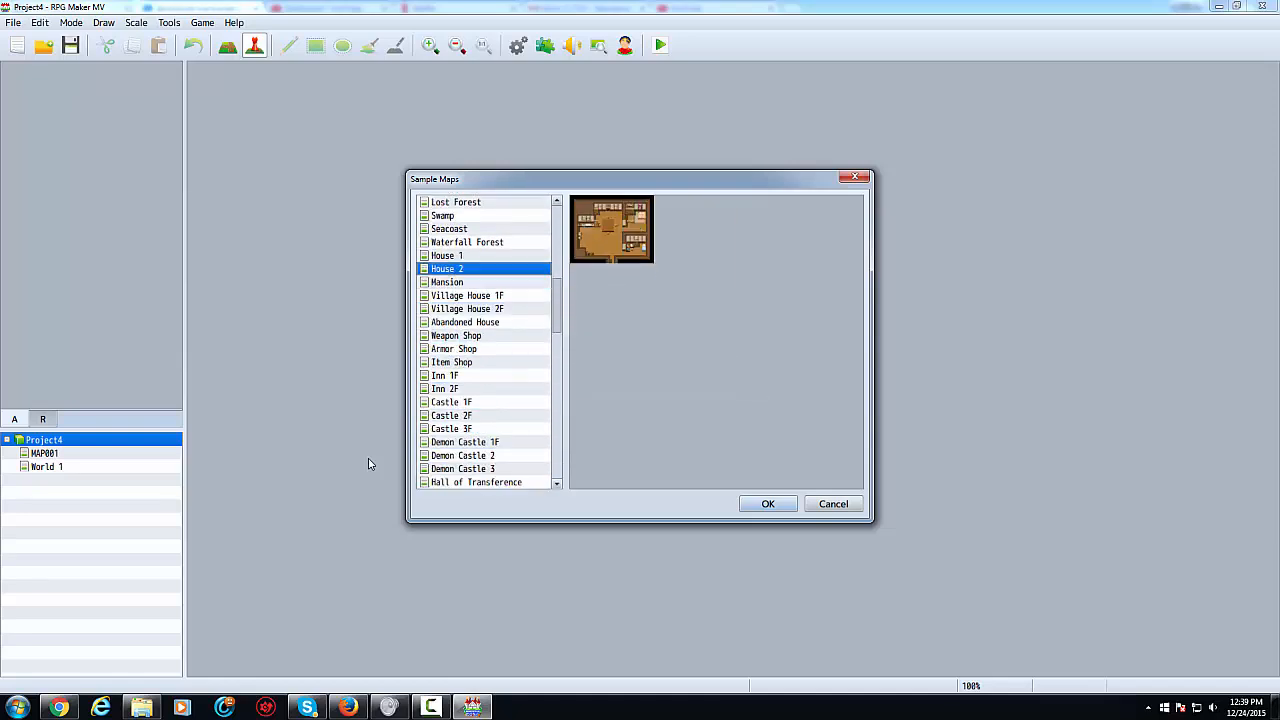
{"action": "key", "text": "Up"}
{"action": "key", "text": "Up"}
{"action": "key", "text": "Up"}
{"action": "key", "text": "Up"}
{"action": "key", "text": "Up"}
{"action": "key", "text": "Up"}
{"action": "key", "text": "Up"}
{"action": "key", "text": "Up"}
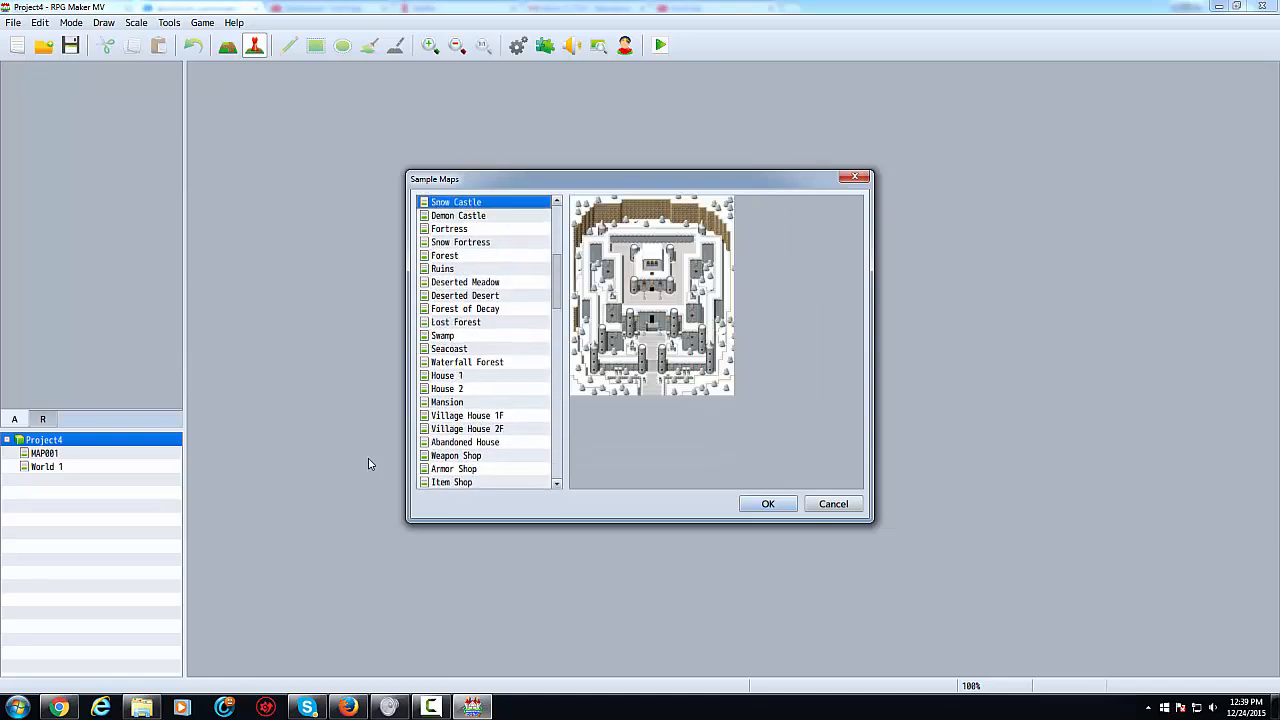
{"action": "key", "text": "Down"}
{"action": "left_click", "coordinate": [768, 503]}
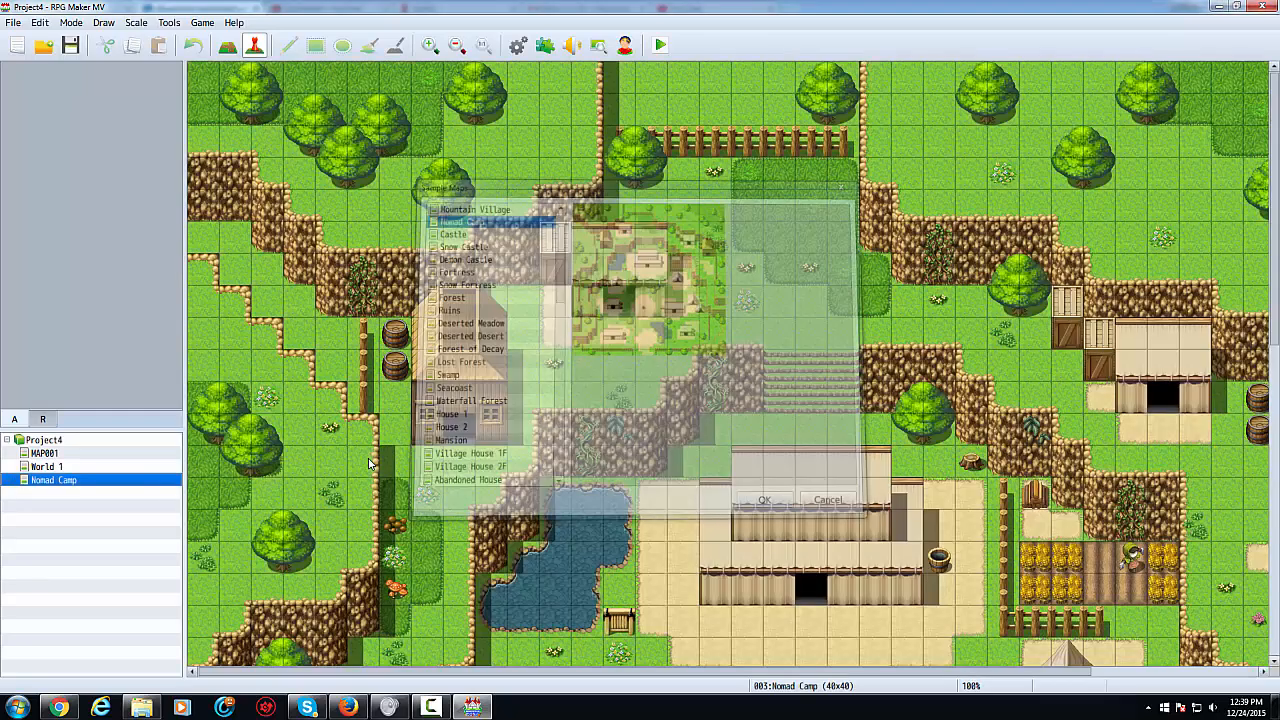
{"action": "scroll", "coordinate": [802, 402], "scroll_direction": "down", "scroll_amount": 3}
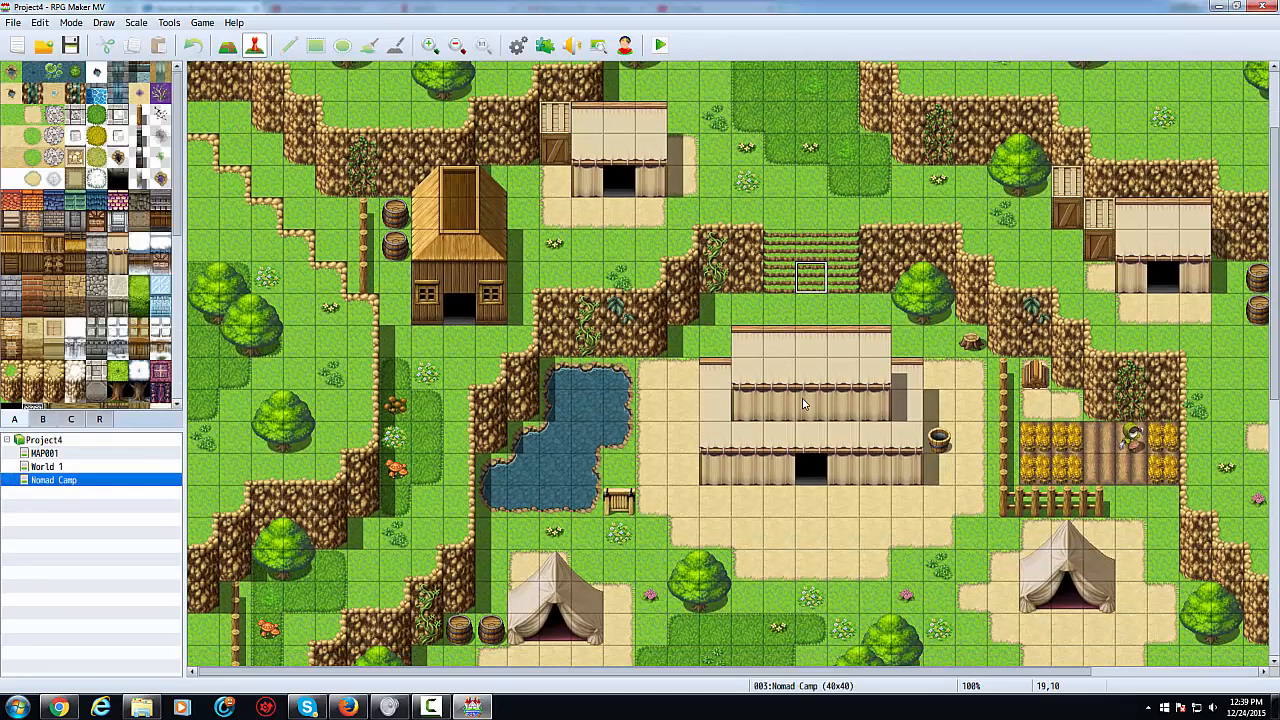
{"action": "left_click", "coordinate": [874, 510]}
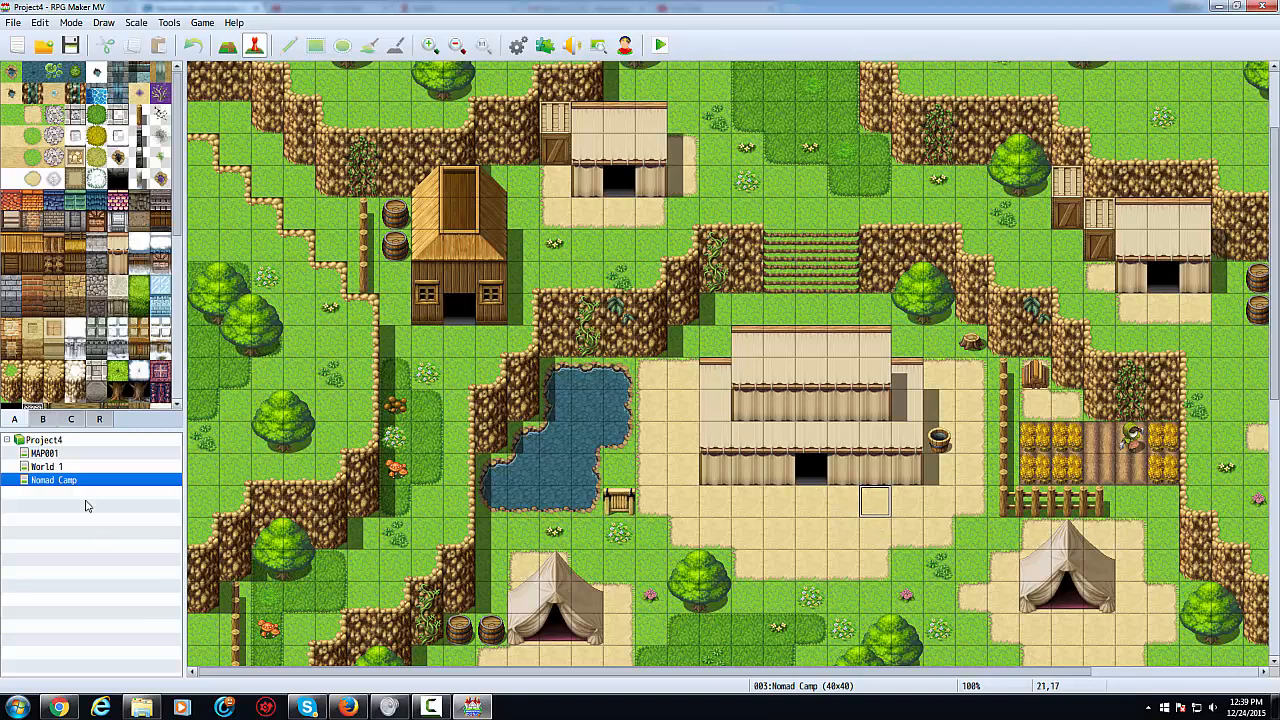
- Return to World 1 and start a Control Variables command for 0002 Player X inside the Tent event's Map ID = 2 branch
{"action": "left_click", "coordinate": [68, 467]}
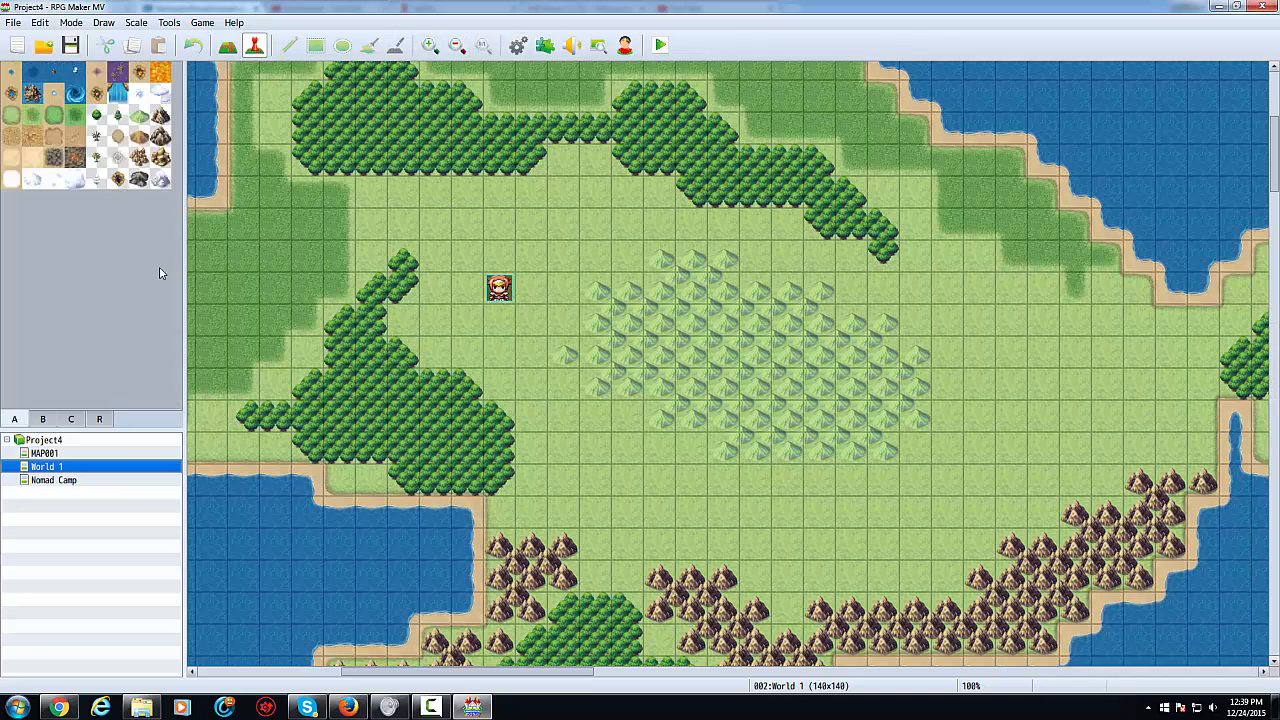
{"action": "left_click", "coordinate": [517, 45]}
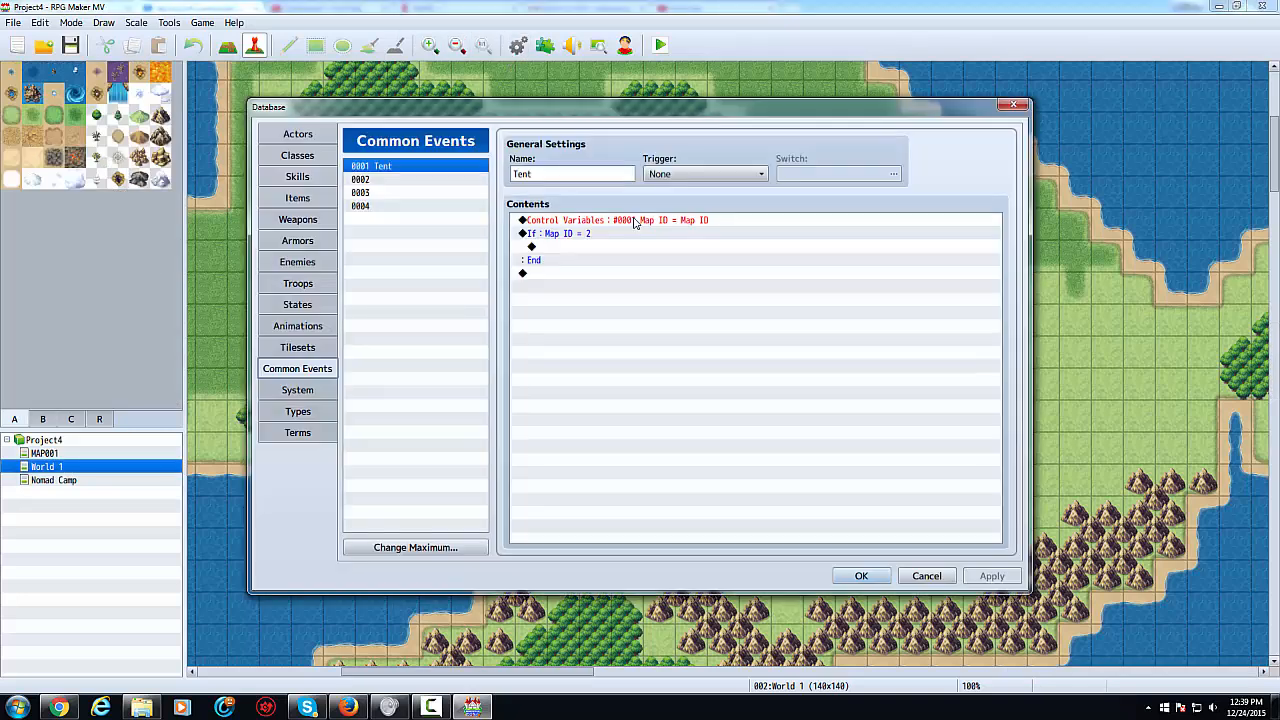
{"action": "double_click", "coordinate": [610, 248]}
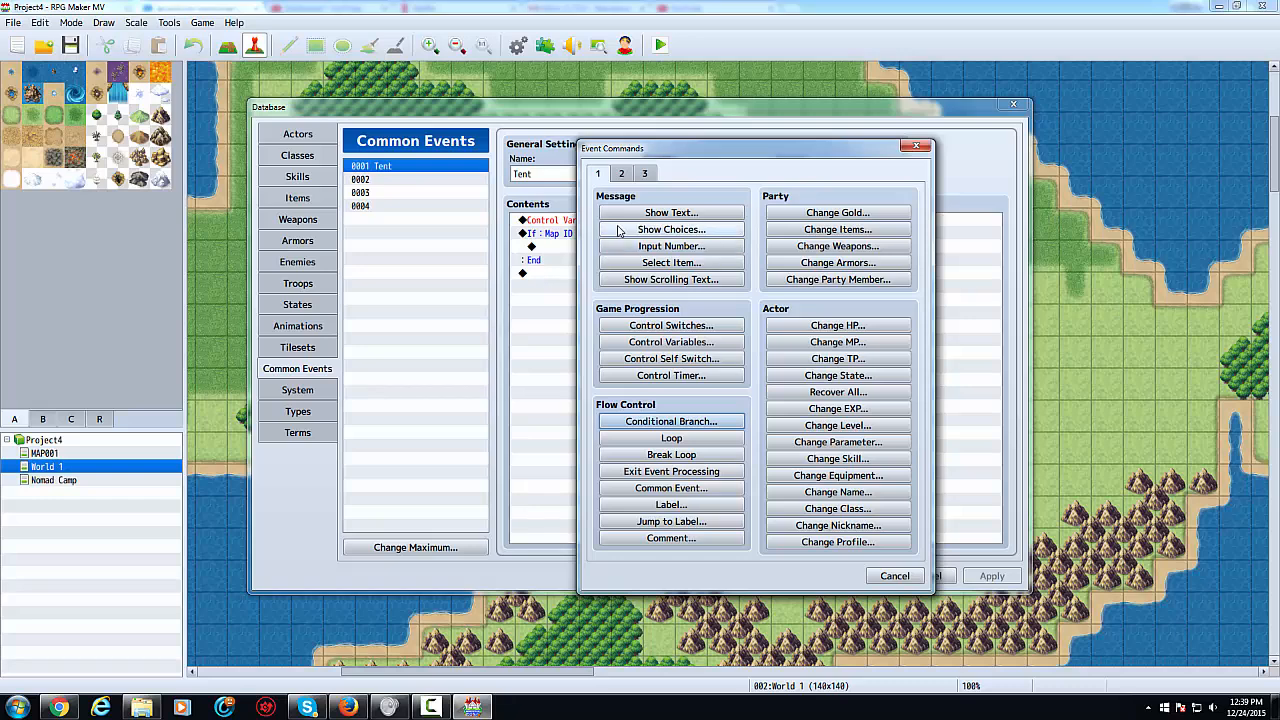
{"action": "left_click_drag", "start_coordinate": [850, 150], "coordinate": [993, 124]}
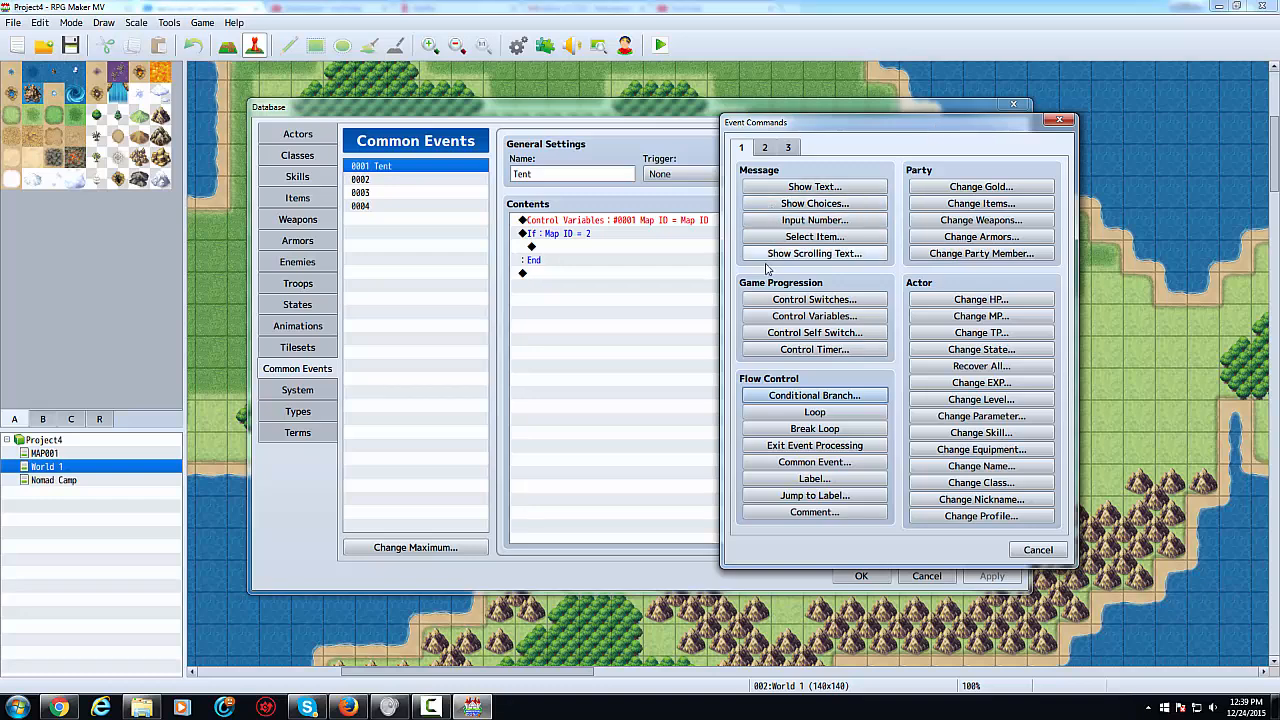
{"action": "left_click", "coordinate": [814, 316]}
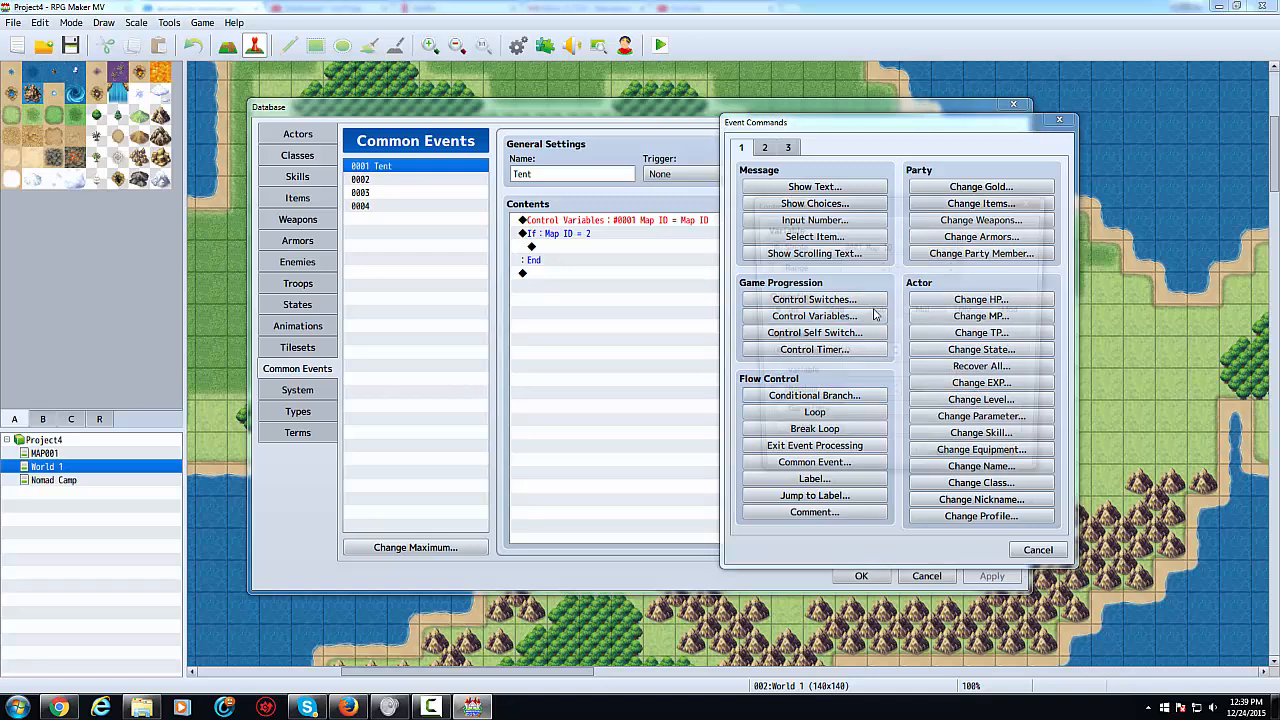
{"action": "left_click", "coordinate": [881, 250]}
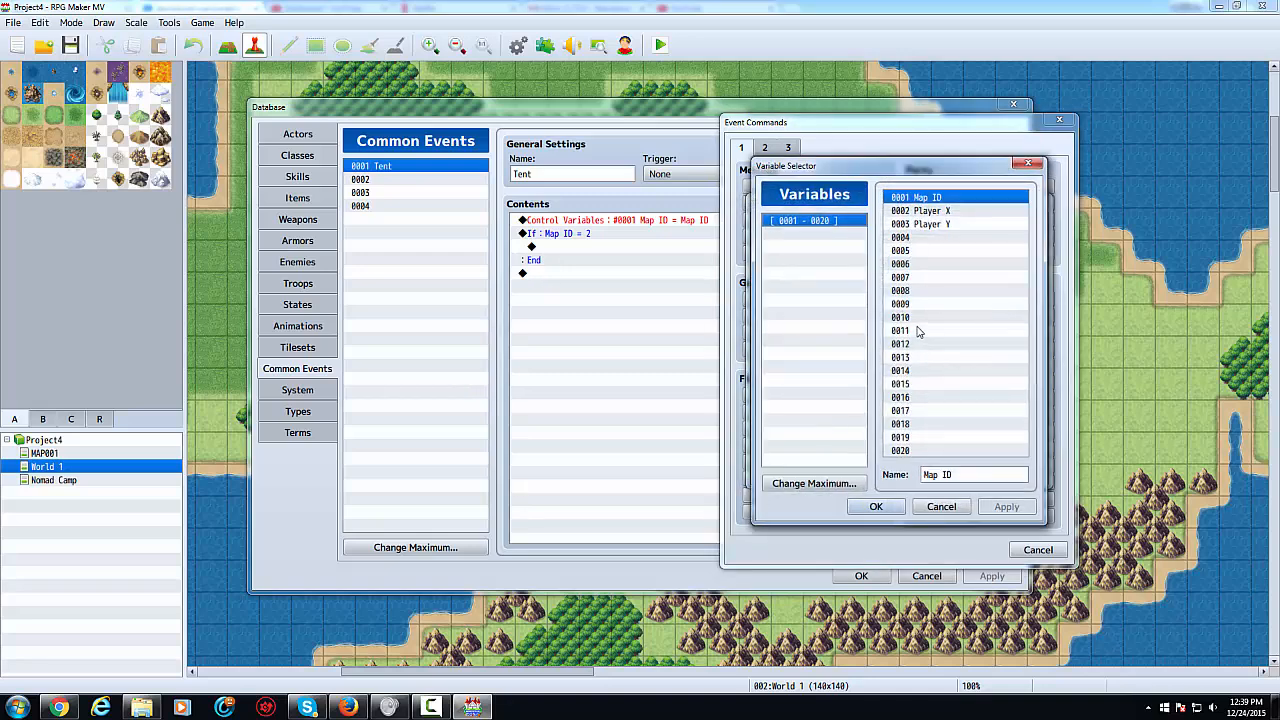
{"action": "double_click", "coordinate": [935, 211]}
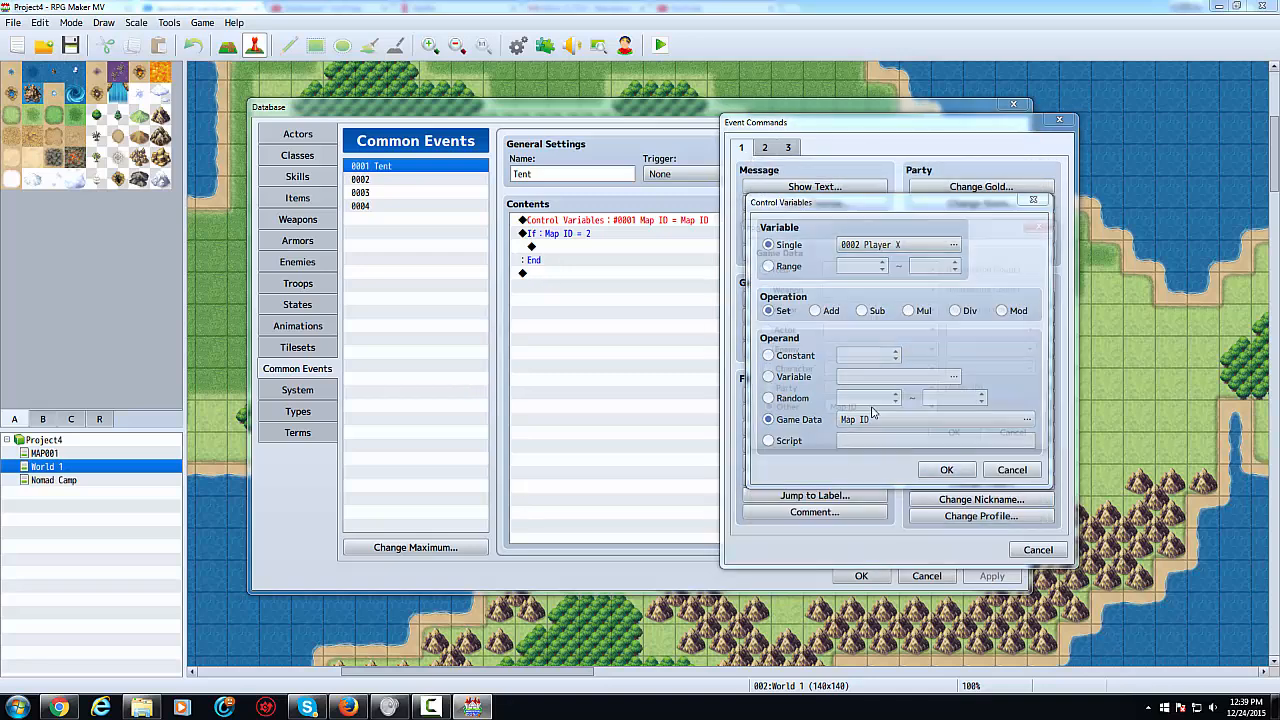
- Set the operand for 0002 Player X to the game data Map X of Player and add the command
{"action": "left_click", "coordinate": [872, 418]}
{"action": "left_click", "coordinate": [787, 396]}
{"action": "left_click", "coordinate": [755, 374]}
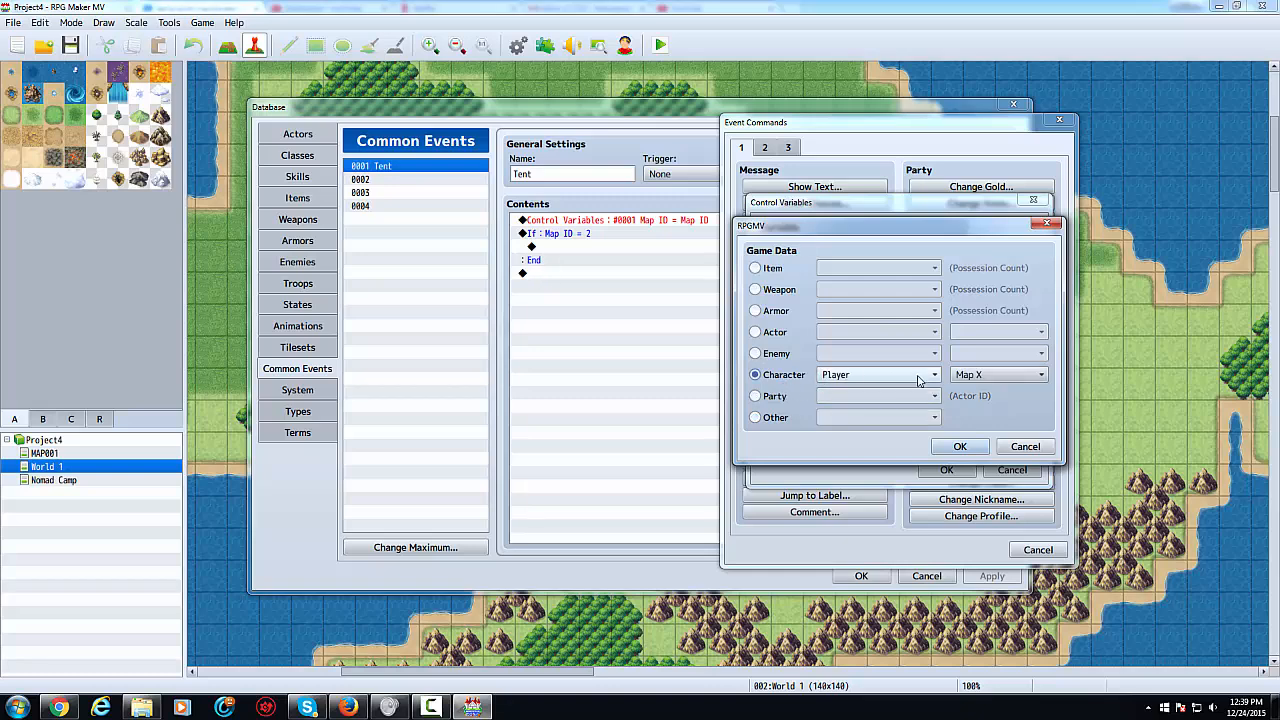
{"action": "left_click", "coordinate": [993, 376]}
{"action": "left_click", "coordinate": [996, 392]}
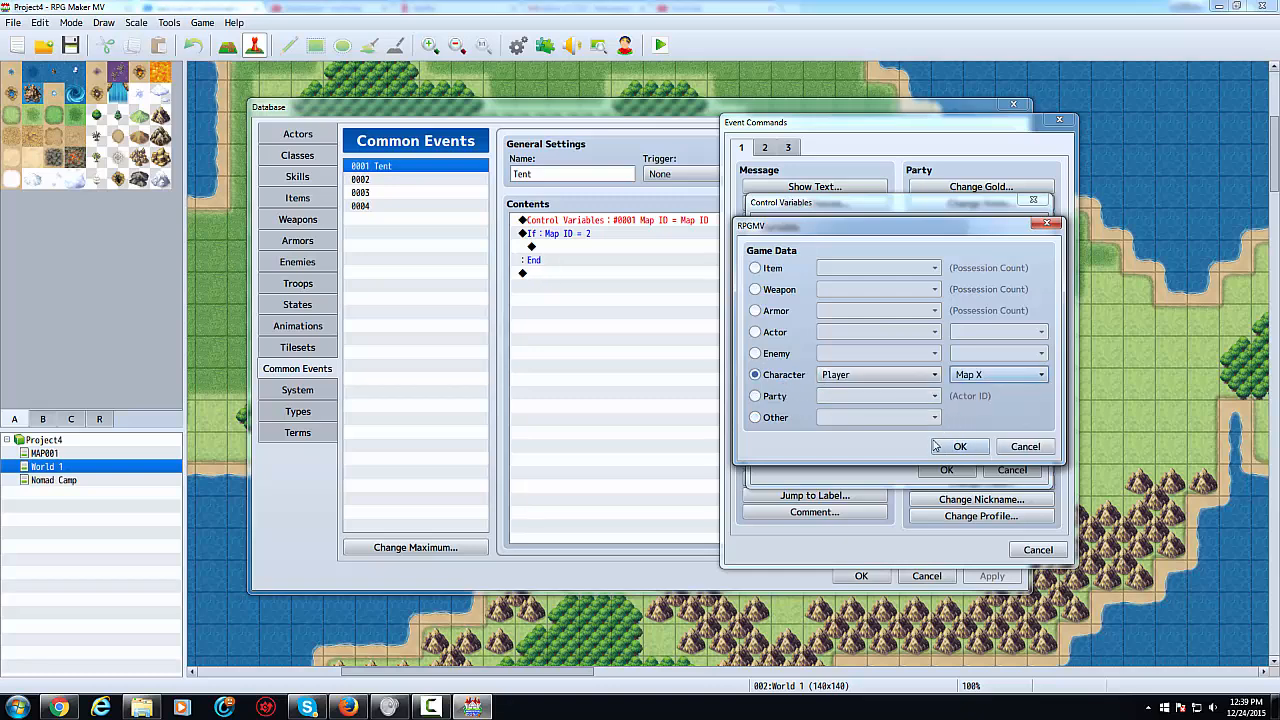
{"action": "left_click", "coordinate": [945, 446]}
{"action": "left_click", "coordinate": [946, 470]}
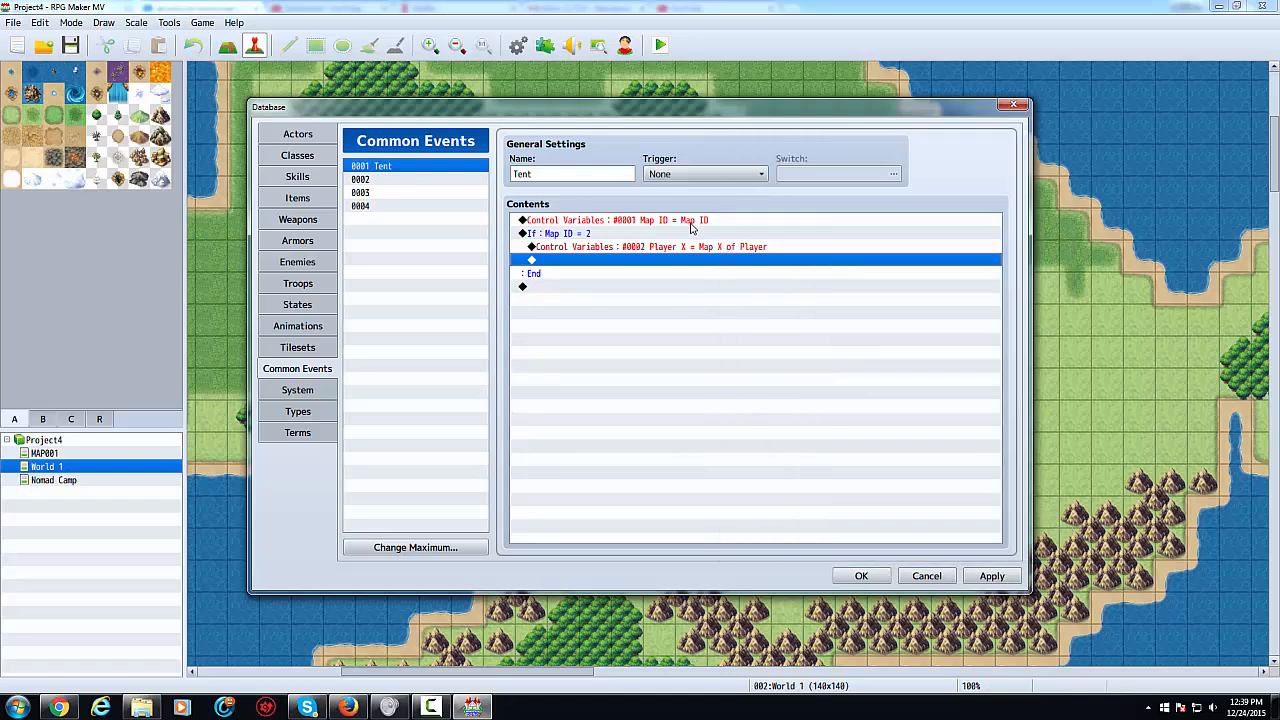
- Duplicate the Player X Control Variables command and change the copy's variable to 0003 Player Y
{"action": "left_click", "coordinate": [690, 247]}
{"action": "key", "text": "ctrl+c"}
{"action": "key", "text": "ctrl+v"}
{"action": "double_click", "coordinate": [716, 262]}
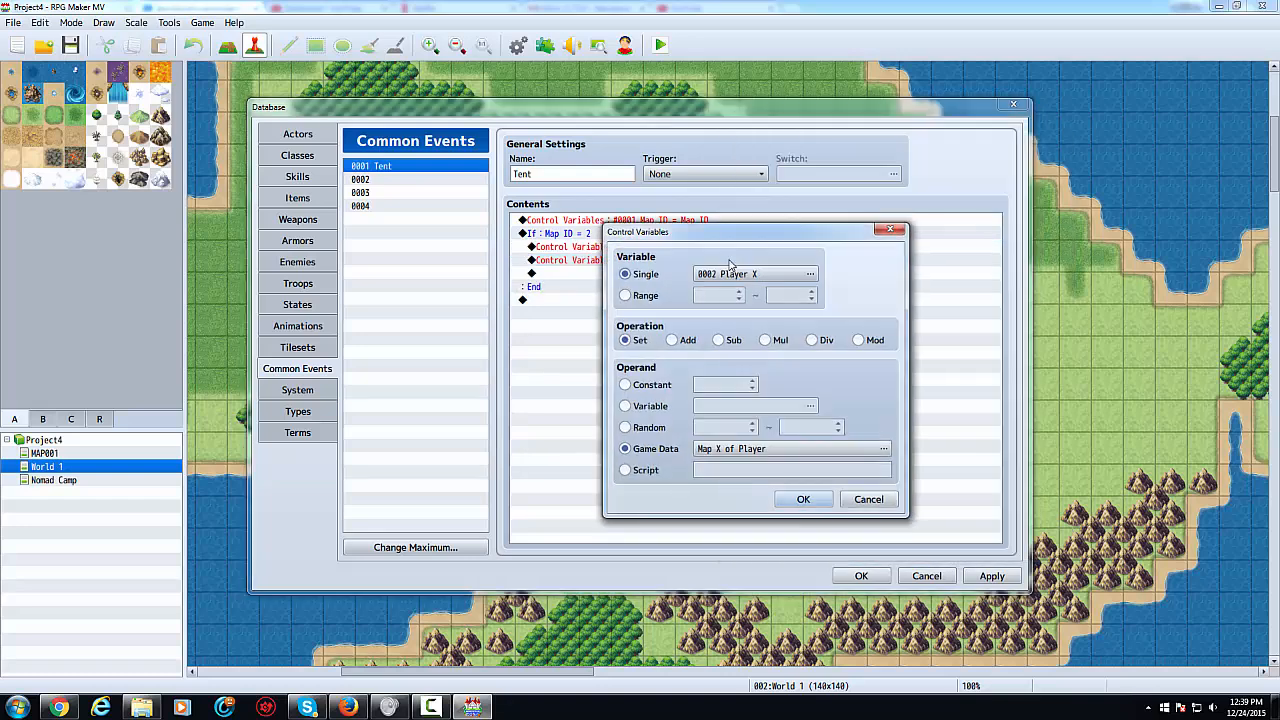
{"action": "left_click", "coordinate": [831, 270]}
{"action": "left_click", "coordinate": [790, 254]}
{"action": "key", "text": "Return"}
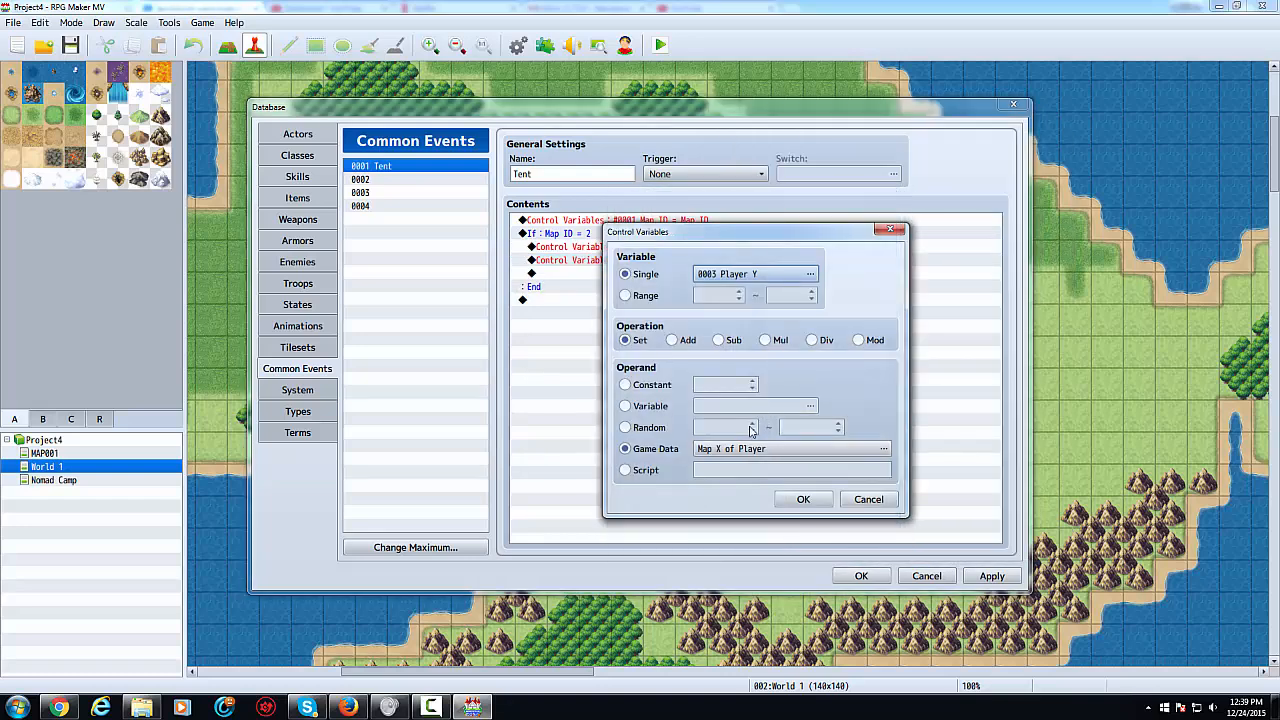
- Set the copied command's operand to the game data Map Y of Player
{"action": "left_click", "coordinate": [745, 452]}
{"action": "left_click", "coordinate": [725, 410]}
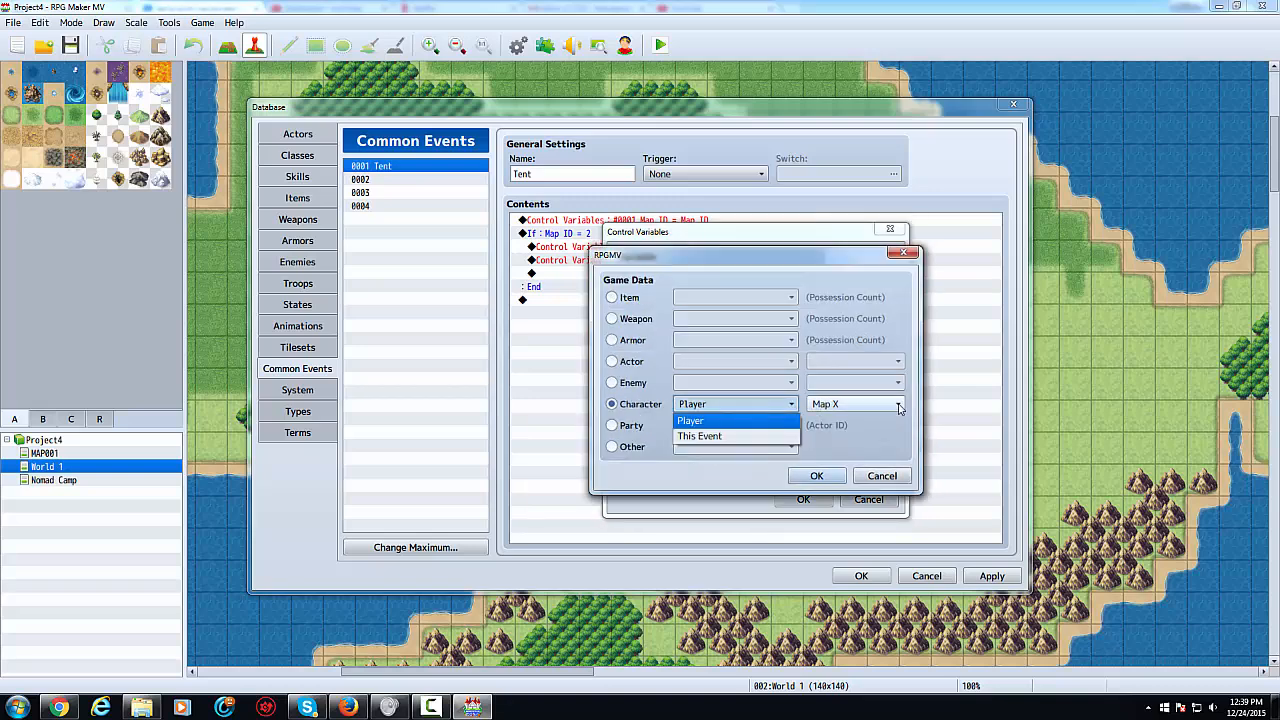
{"action": "left_click", "coordinate": [899, 405]}
{"action": "left_click", "coordinate": [900, 406]}
{"action": "left_click", "coordinate": [823, 436]}
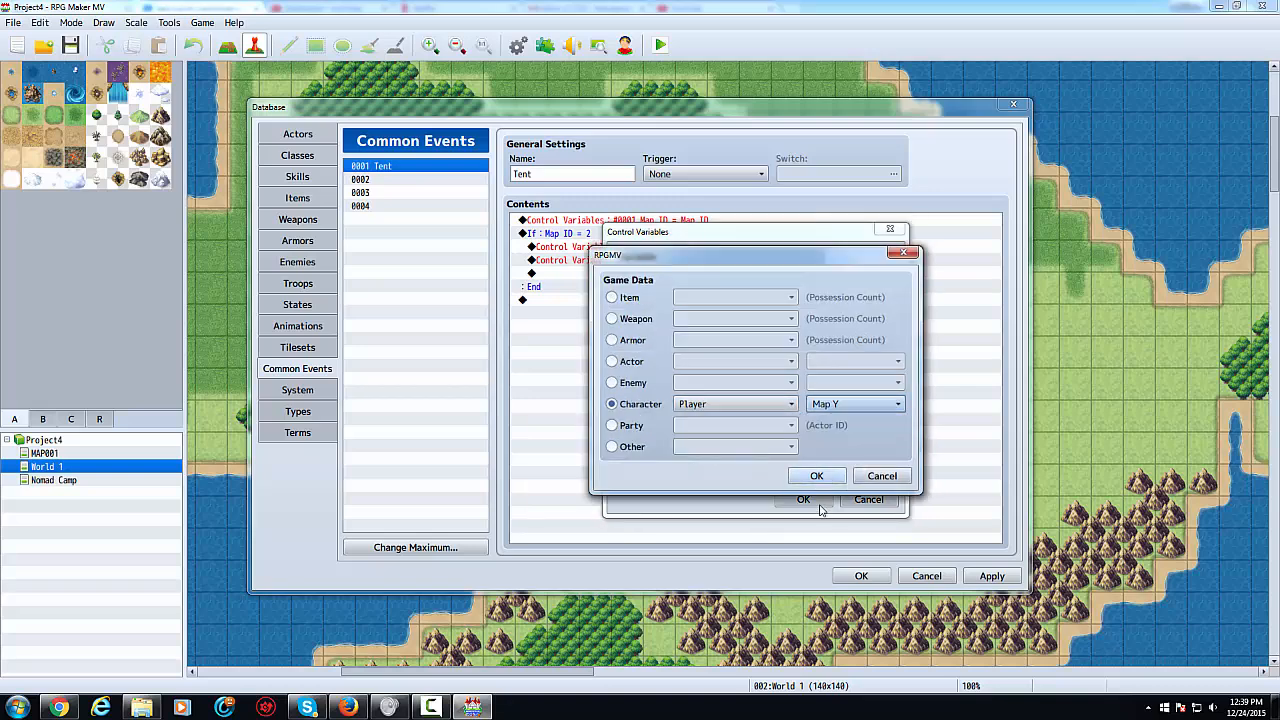
{"action": "left_click", "coordinate": [818, 477]}
{"action": "left_click", "coordinate": [801, 499]}
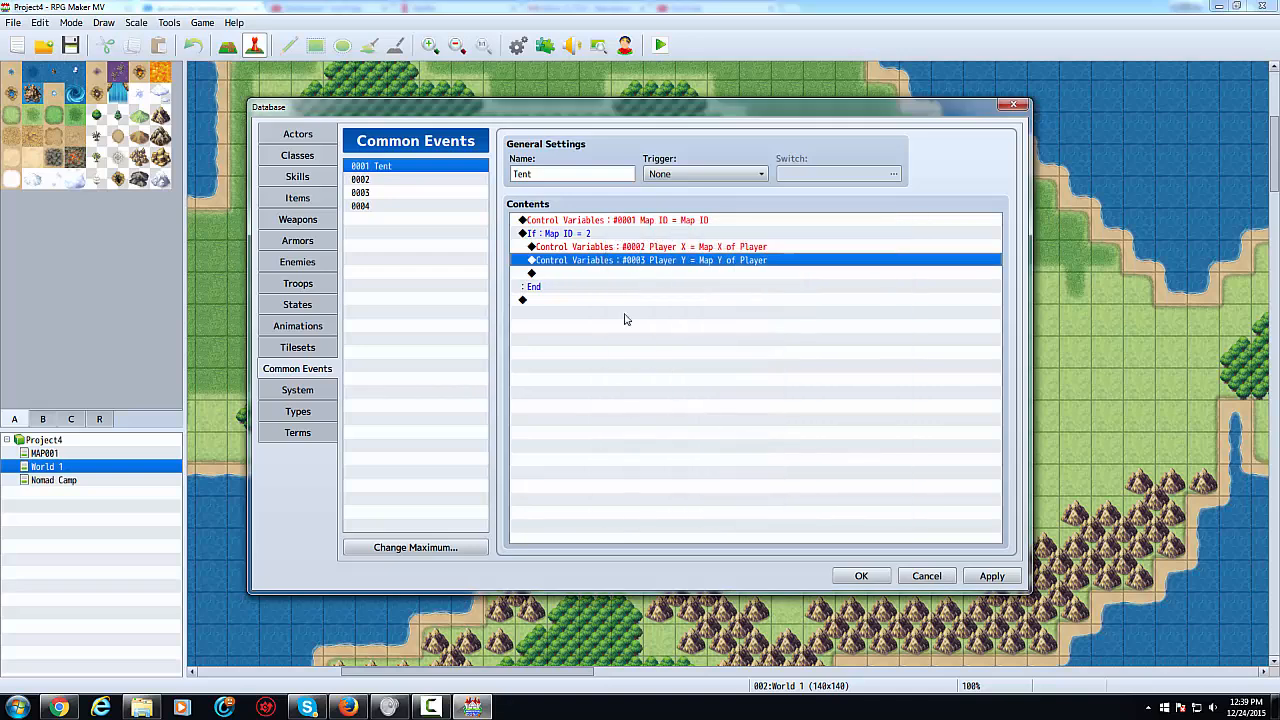
- Add a Transfer Player command below the position variables, with Nomad Camp (20,17) as the direct destination
{"action": "left_click", "coordinate": [610, 272]}
{"action": "double_click", "coordinate": [610, 272]}
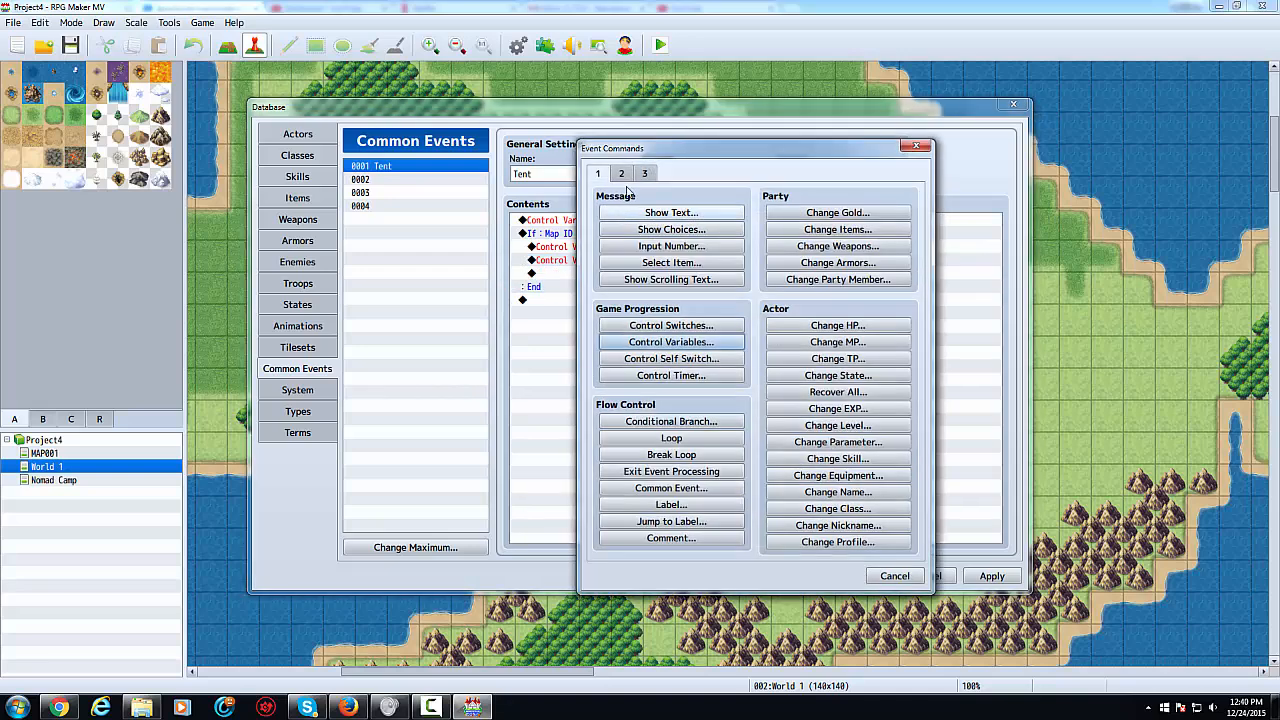
{"action": "left_click", "coordinate": [621, 174]}
{"action": "left_click", "coordinate": [689, 216]}
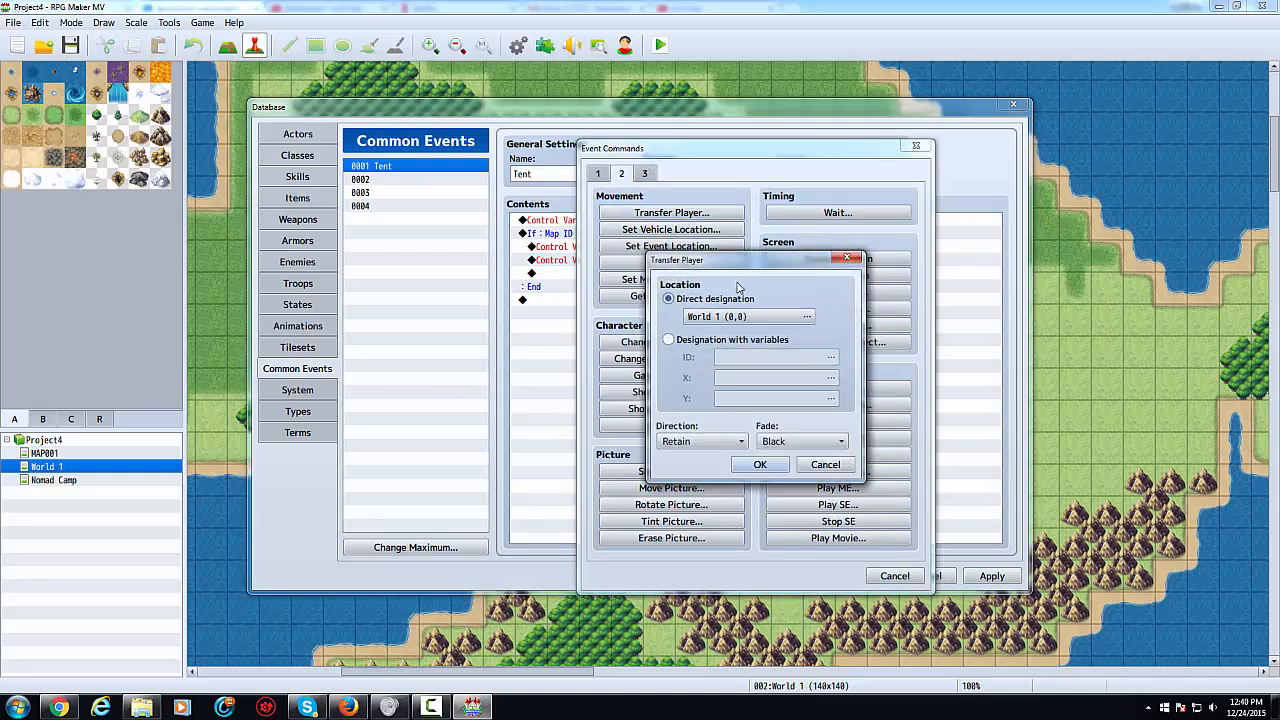
{"action": "left_click", "coordinate": [738, 310]}
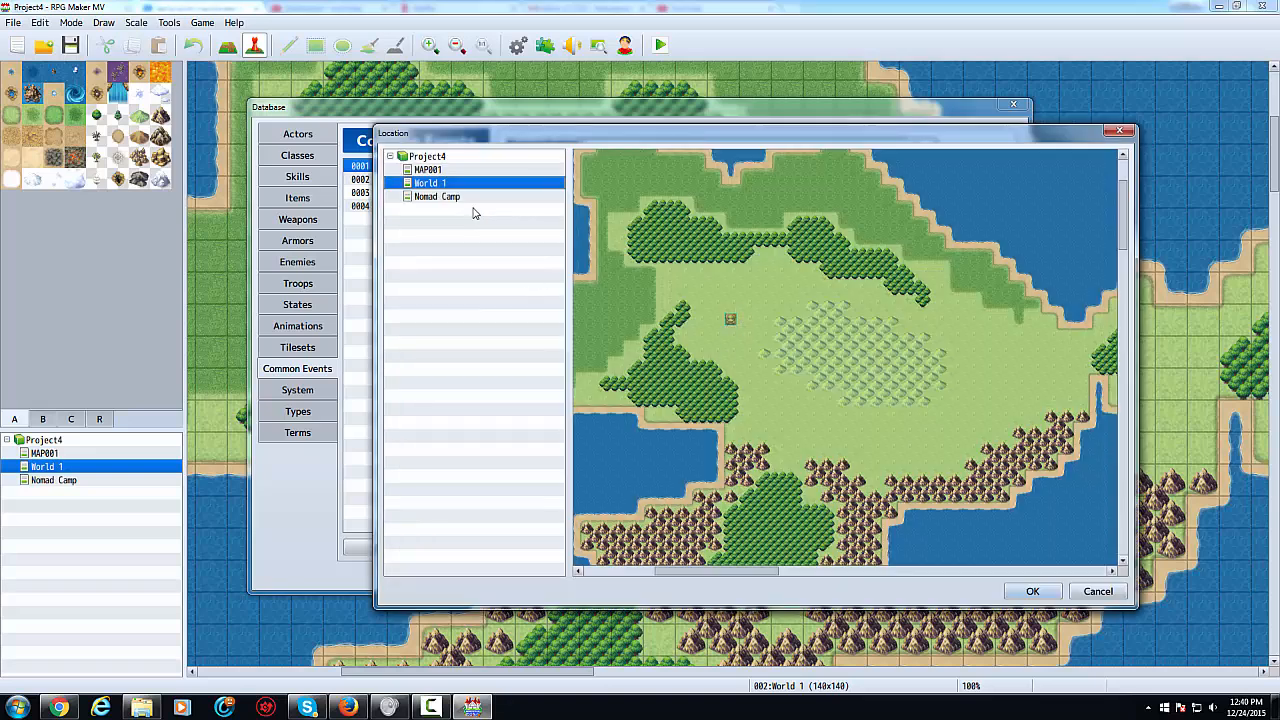
{"action": "left_click", "coordinate": [511, 199]}
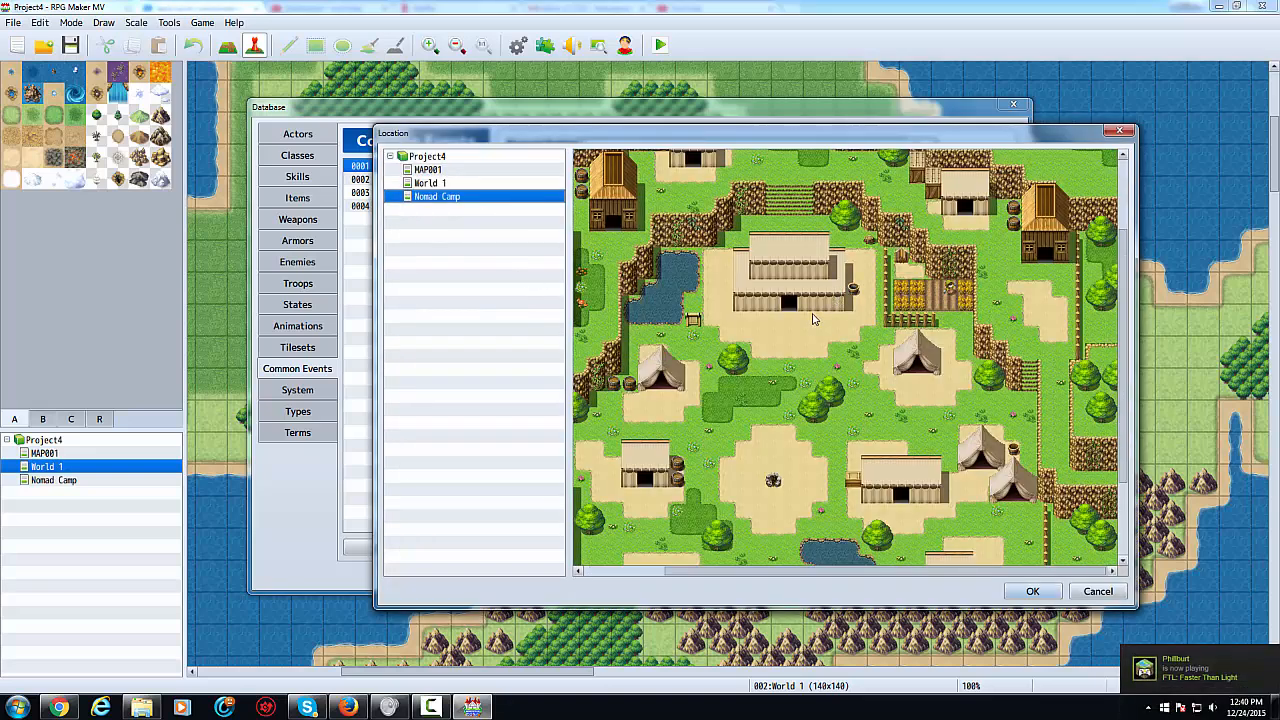
{"action": "double_click", "coordinate": [812, 319]}
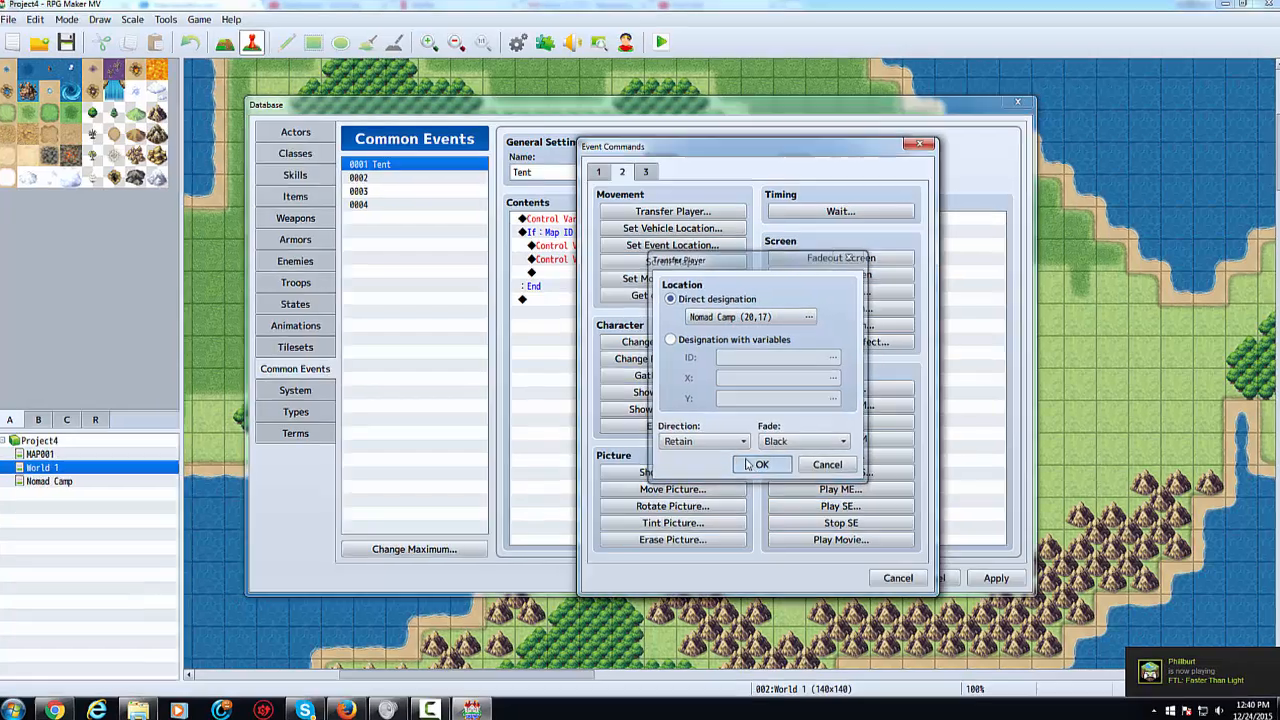
{"action": "left_click", "coordinate": [757, 465]}
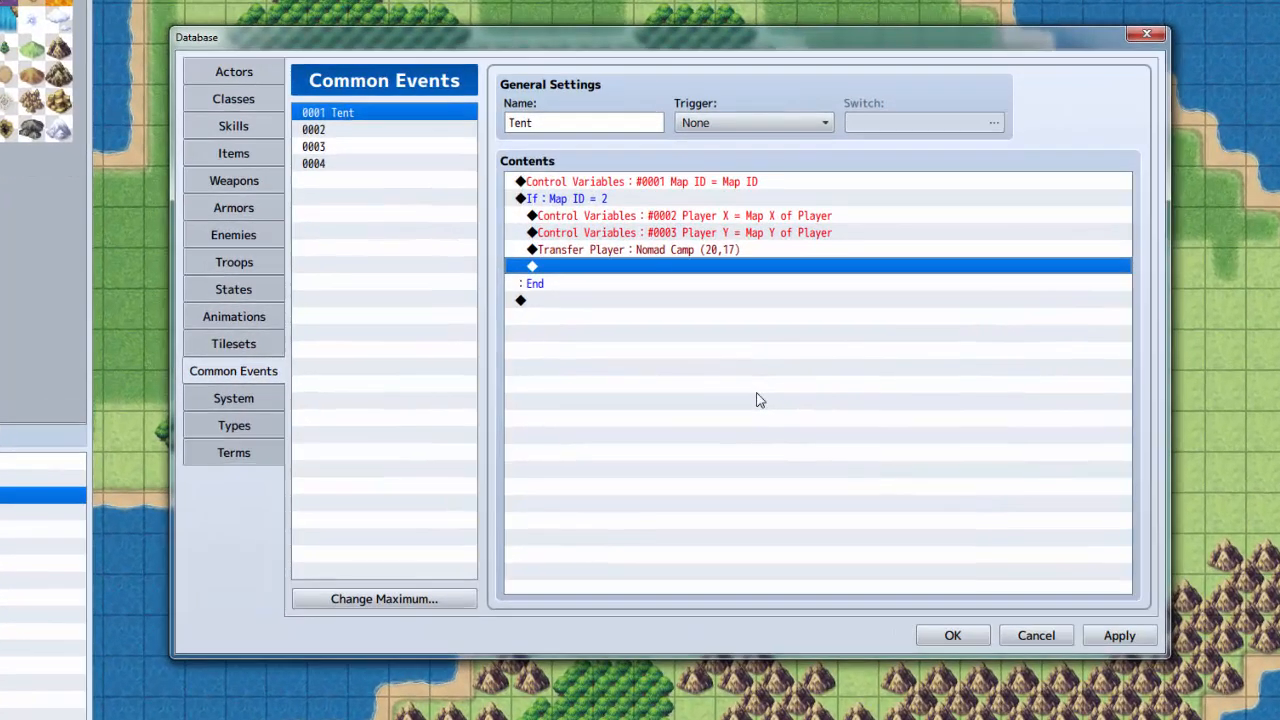
- Add an Else branch to the Map ID = 2 conditional branch
{"action": "double_click", "coordinate": [606, 198]}
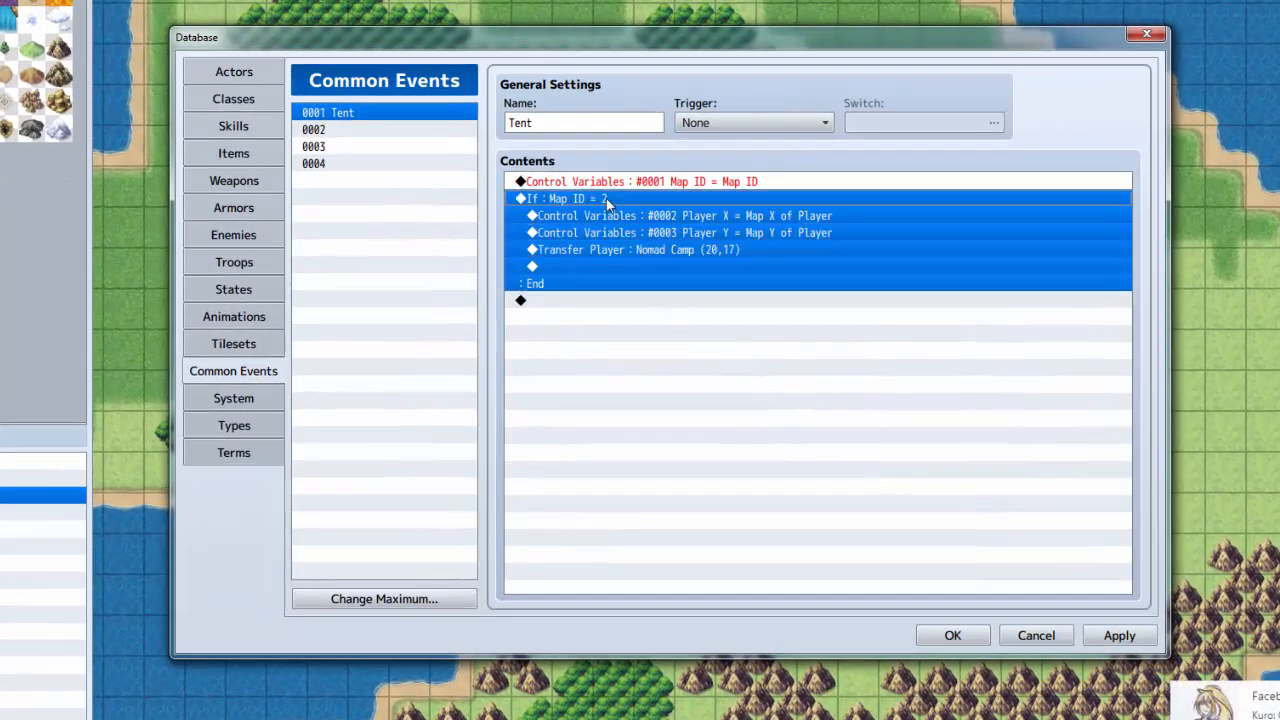
{"action": "left_click", "coordinate": [658, 503]}
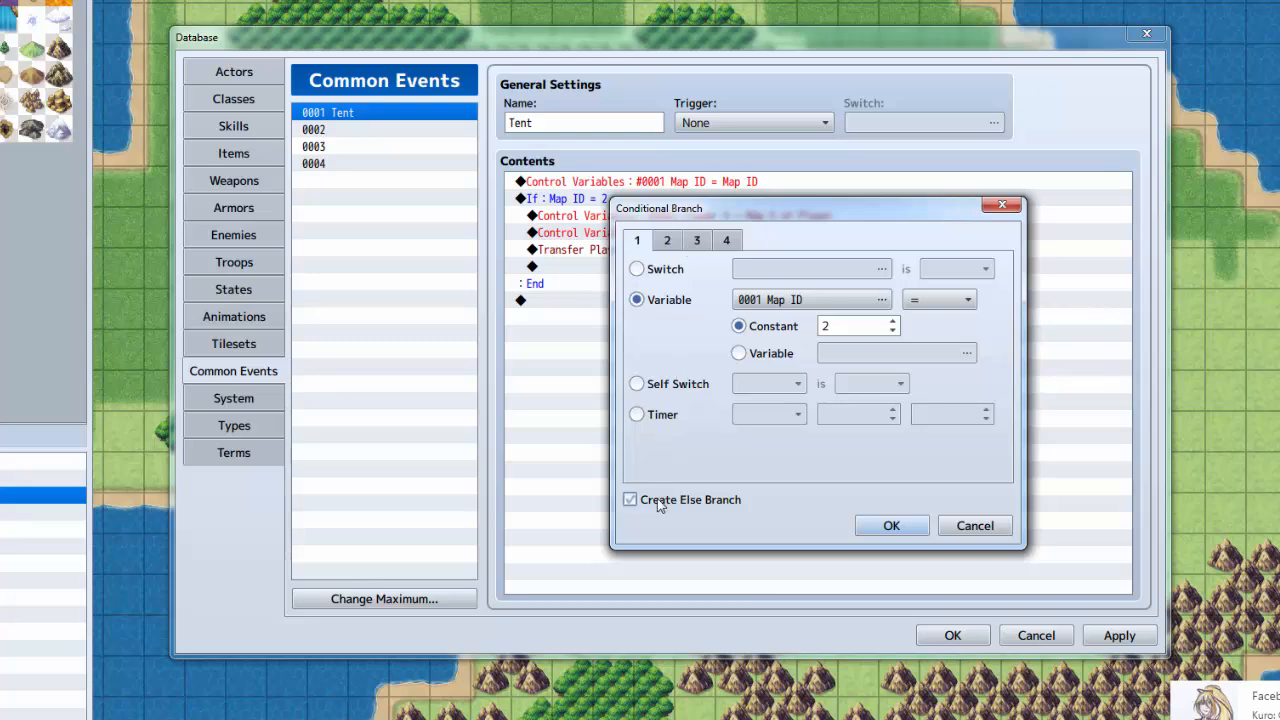
{"action": "left_click", "coordinate": [909, 530]}
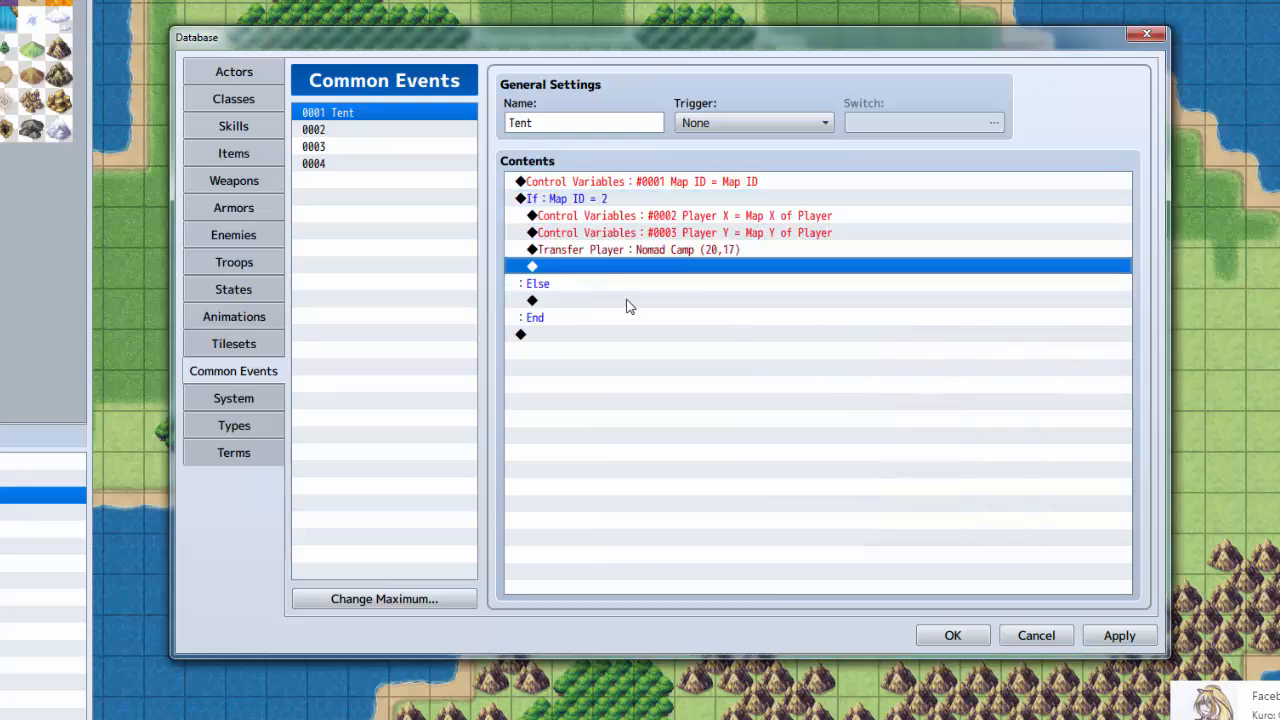
- Add the message "You can't use the tent here!" to the Else branch of the Tent common event and confirm the database changes
{"action": "double_click", "coordinate": [612, 302]}
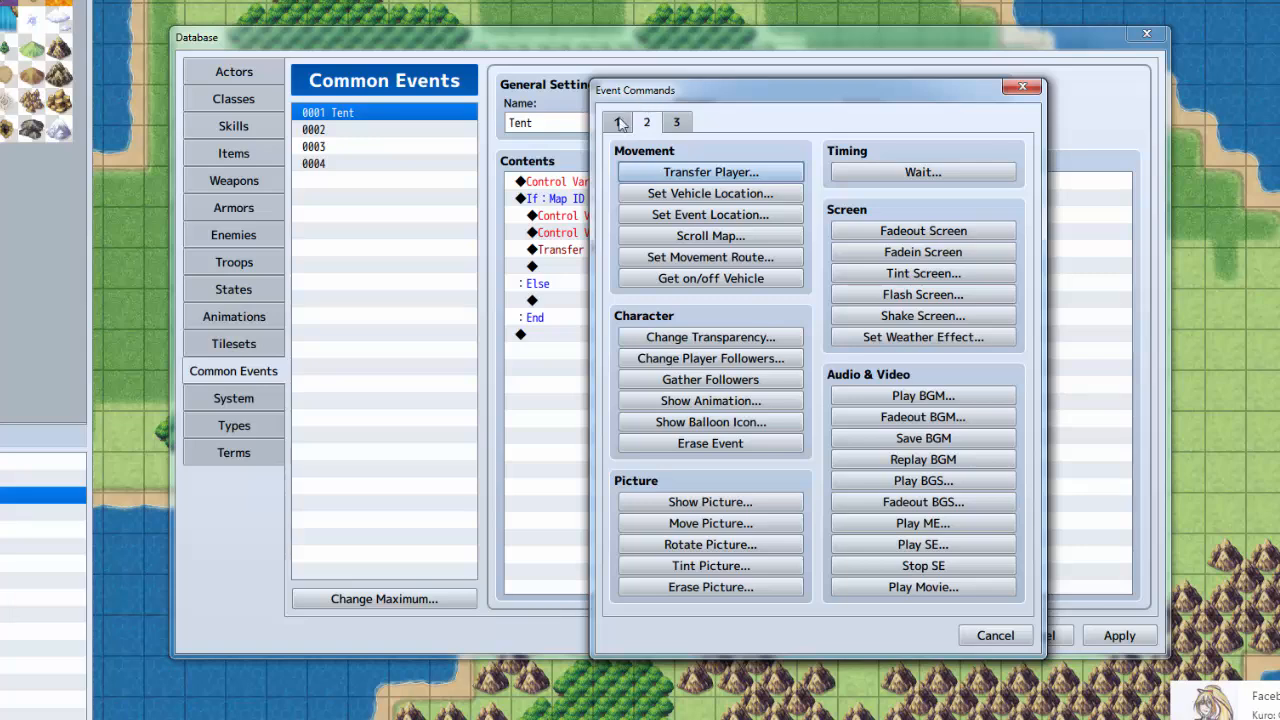
{"action": "left_click", "coordinate": [617, 122]}
{"action": "left_click", "coordinate": [666, 175]}
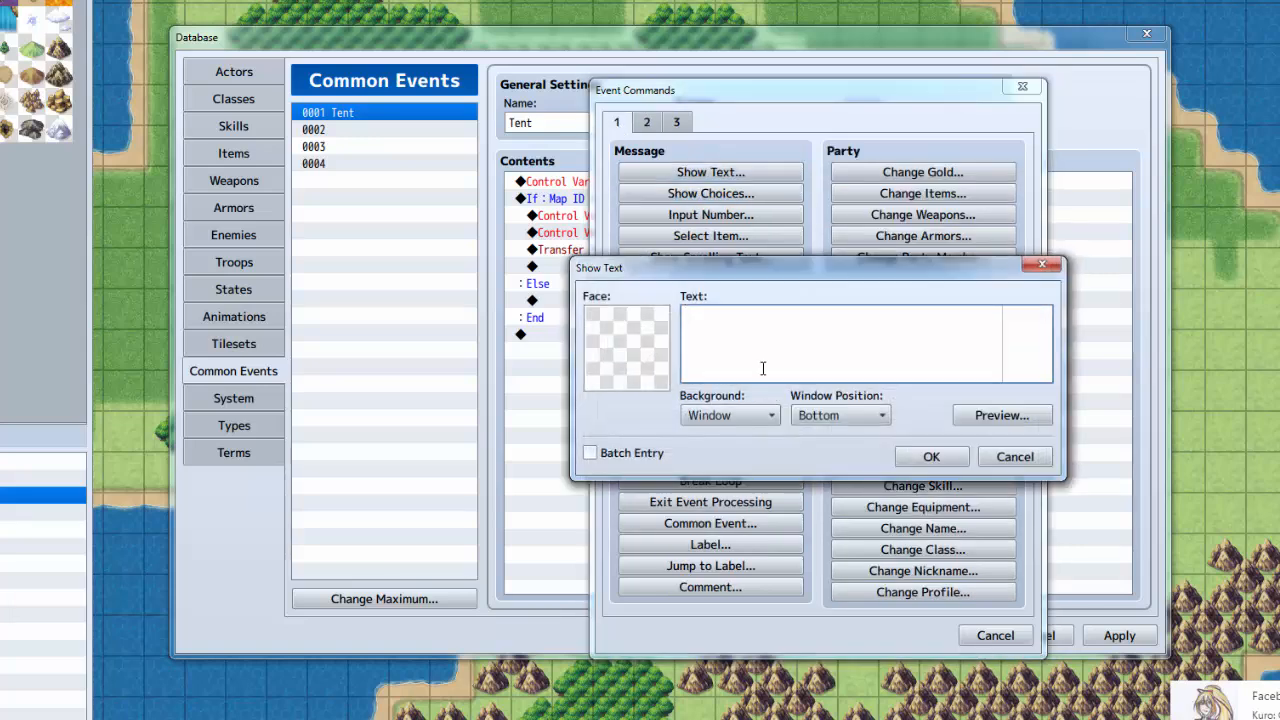
{"action": "type", "text": "You can't use the tent here!"}
{"action": "left_click", "coordinate": [929, 456]}
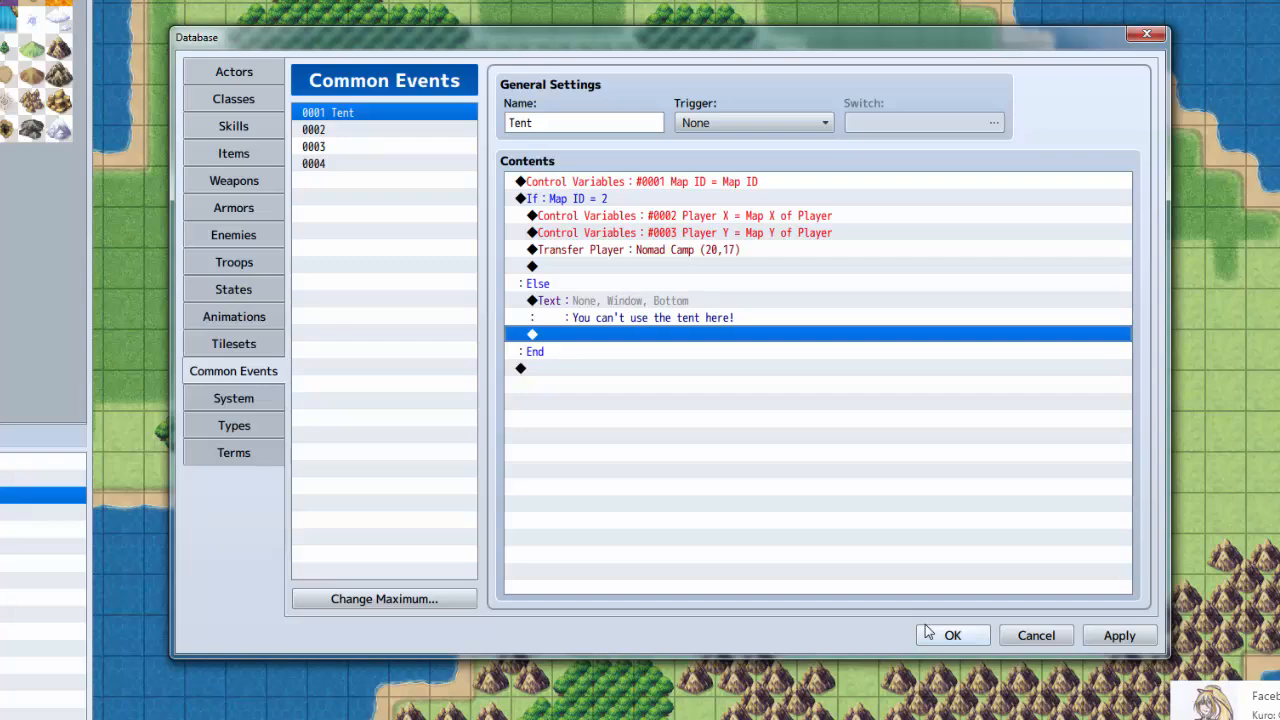
{"action": "left_click", "coordinate": [779, 504]}
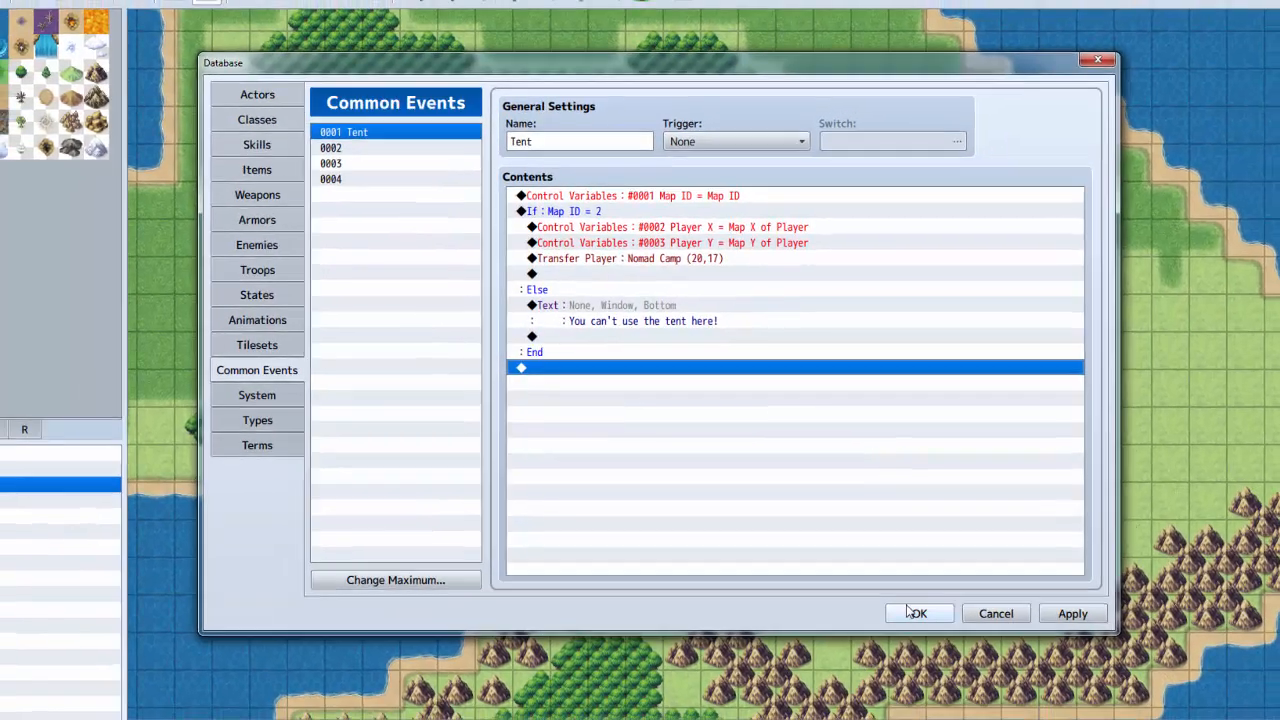
{"action": "left_click", "coordinate": [916, 613]}
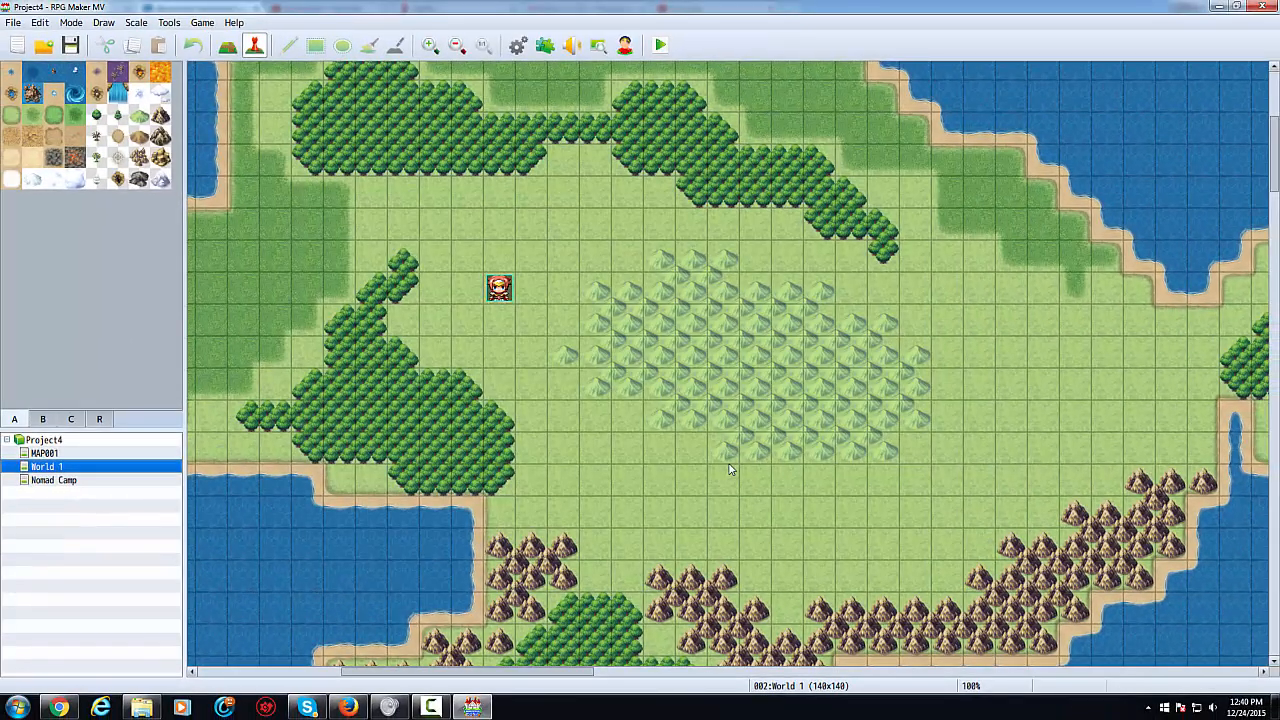
- Create an event at tile 29,17 on World 1, beside the player start, with a Change Items command that increases Tent by 1
{"action": "double_click", "coordinate": [531, 288]}
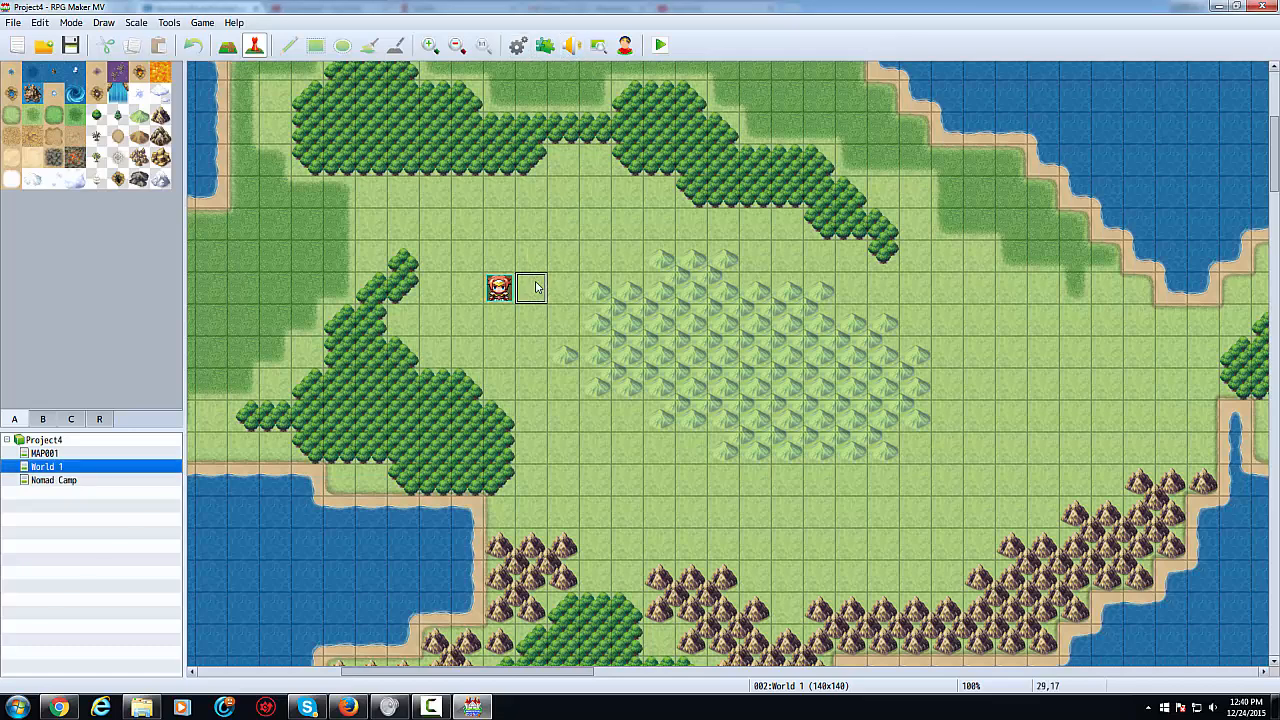
{"action": "double_click", "coordinate": [602, 268]}
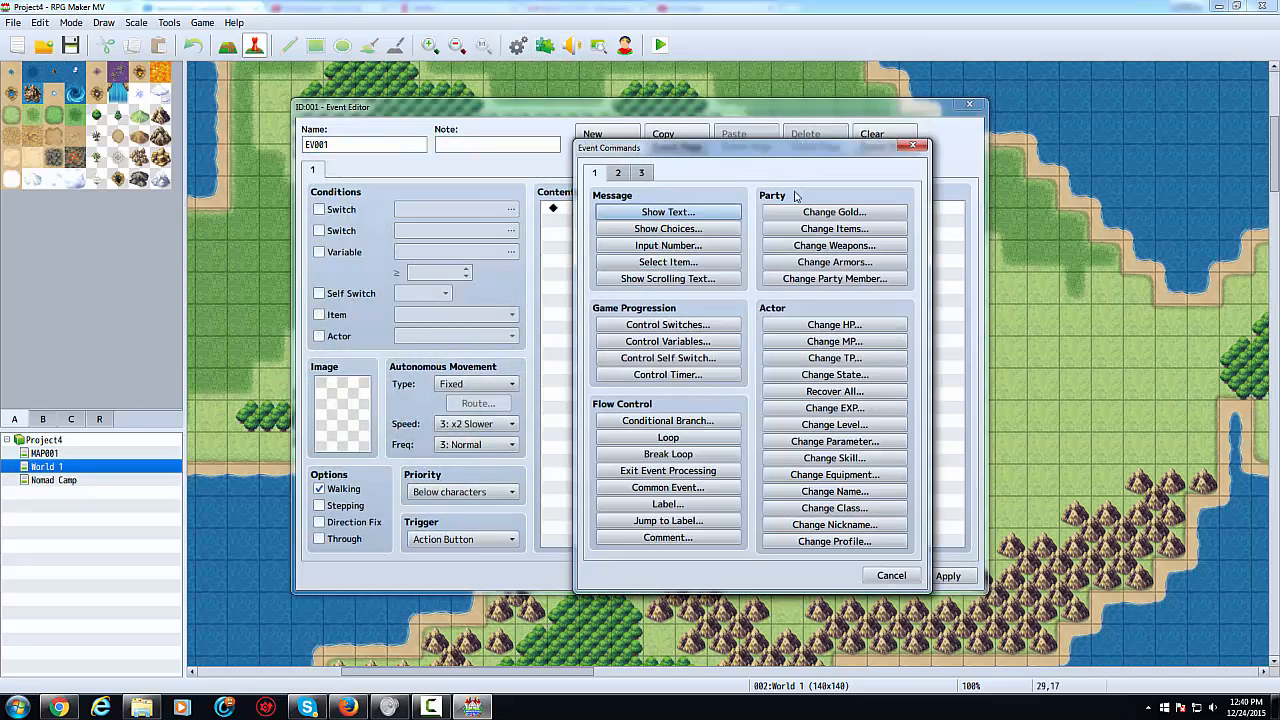
{"action": "left_click", "coordinate": [788, 229]}
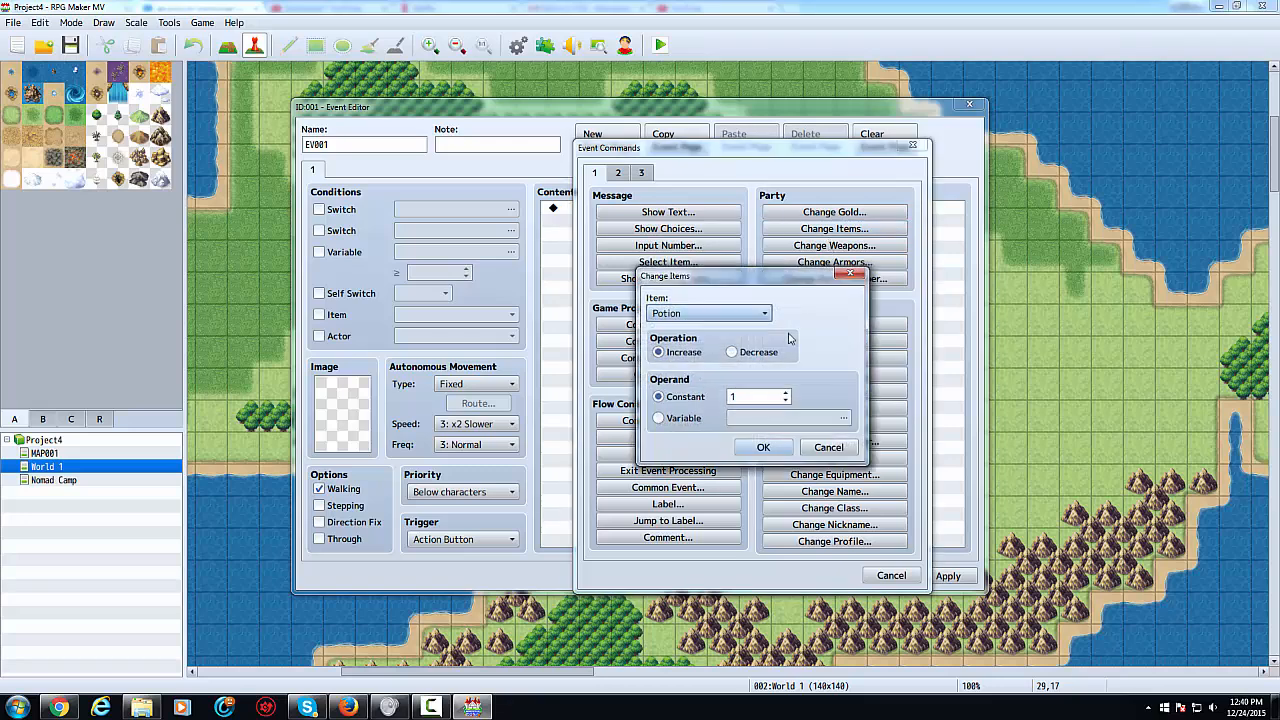
{"action": "left_click", "coordinate": [735, 313]}
{"action": "left_click", "coordinate": [718, 391]}
{"action": "left_click", "coordinate": [762, 447]}
- Set the event's image to the red-haired, left-facing character from People2 and confirm the event
{"action": "double_click", "coordinate": [345, 415]}
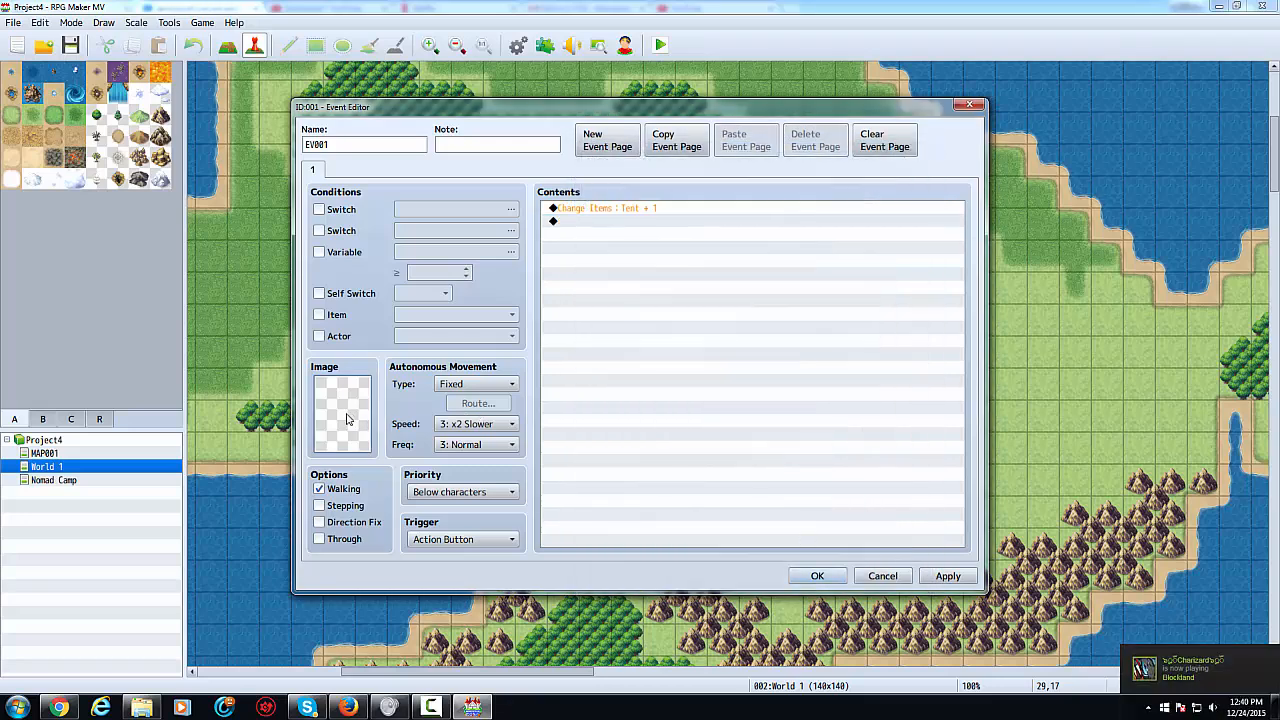
{"action": "left_click", "coordinate": [490, 362]}
{"action": "double_click", "coordinate": [556, 220]}
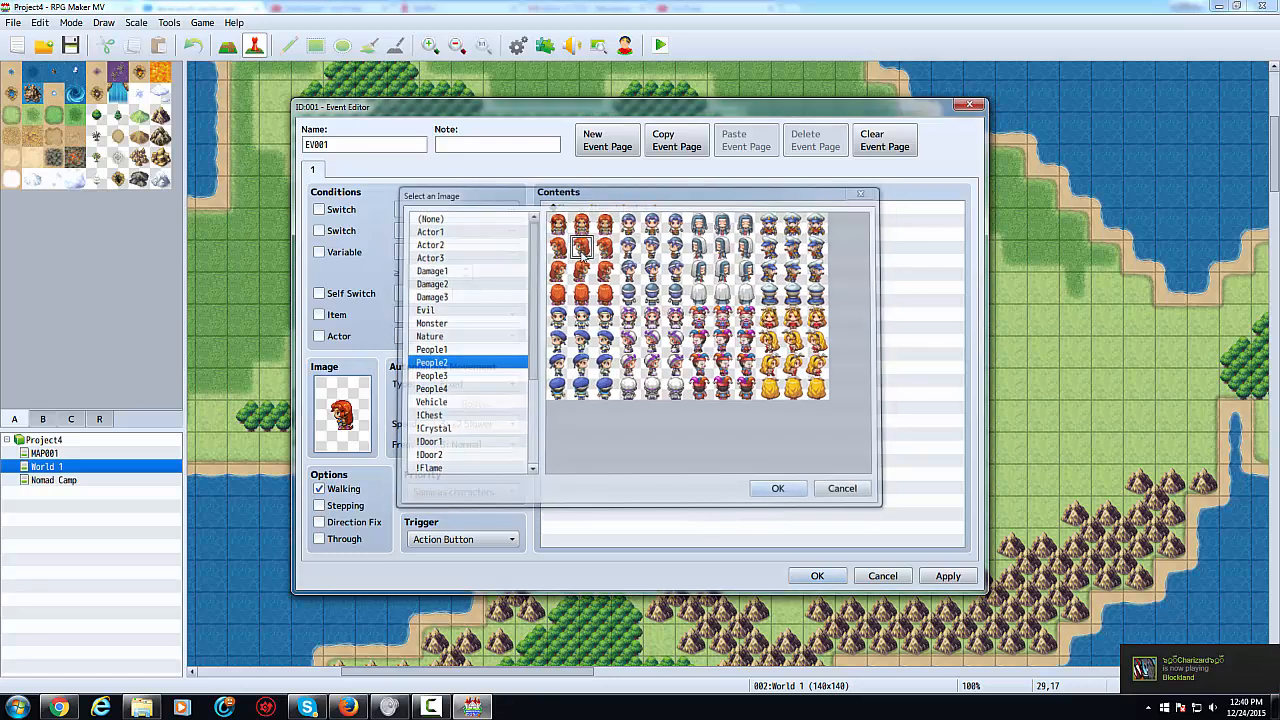
{"action": "left_click", "coordinate": [818, 575]}
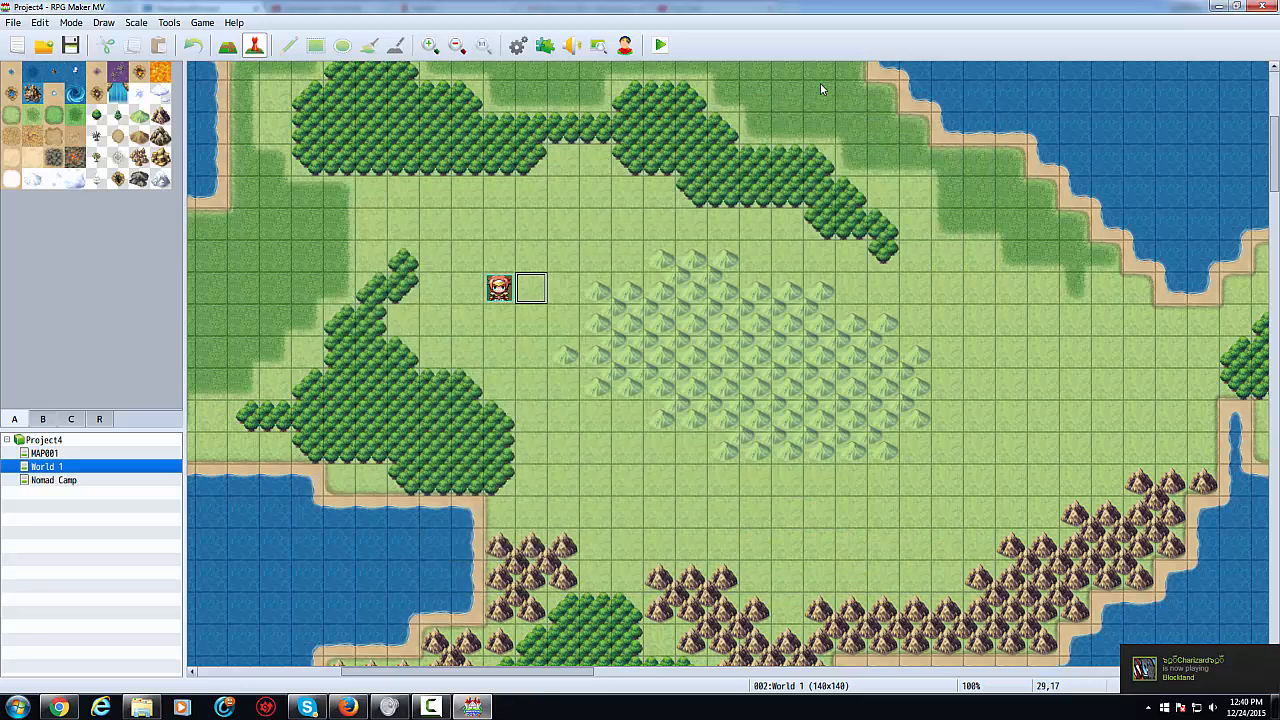
- Start a playtest, saving the changes to the game, and begin a new game
{"action": "left_click", "coordinate": [666, 45]}
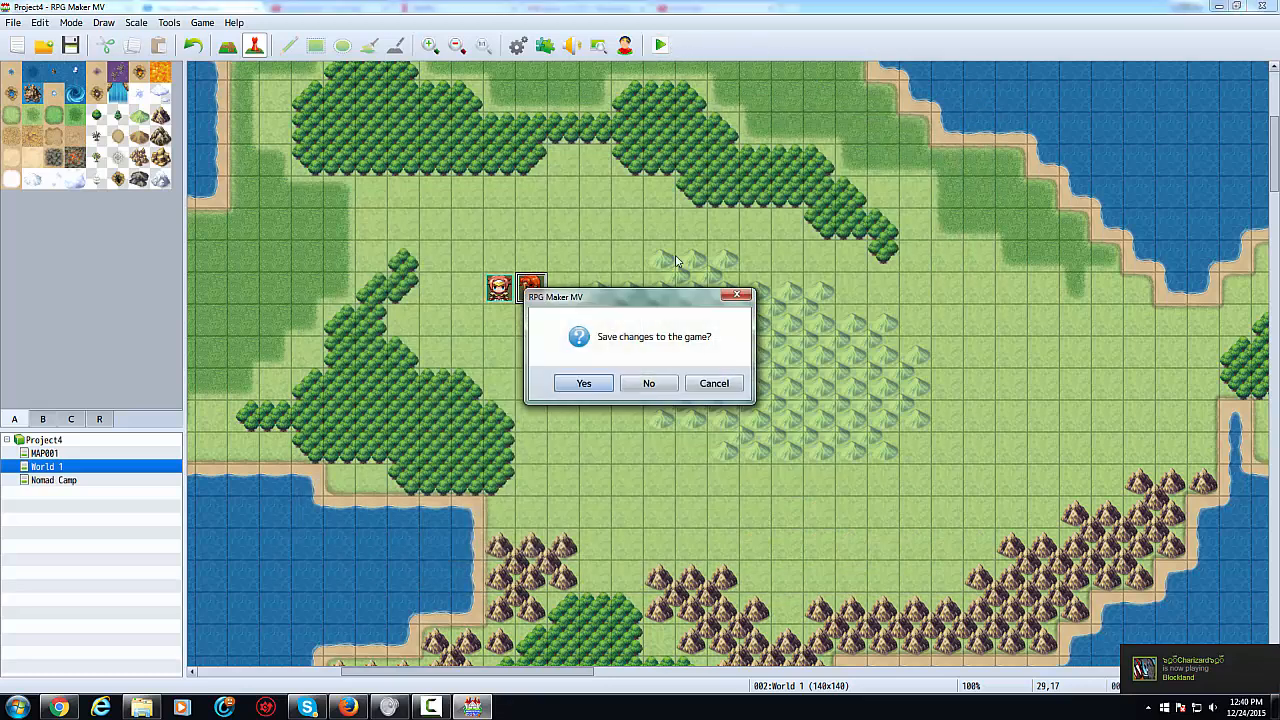
{"action": "left_click", "coordinate": [587, 389]}
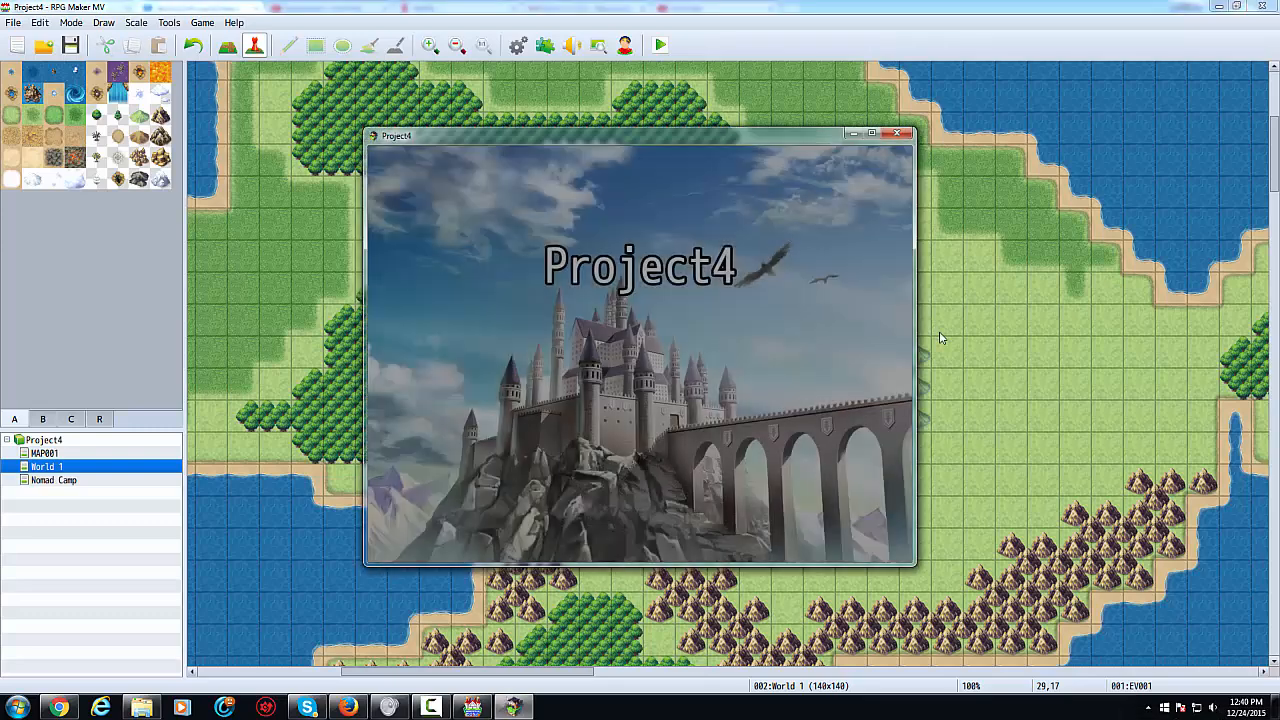
{"action": "key", "text": "Return"}
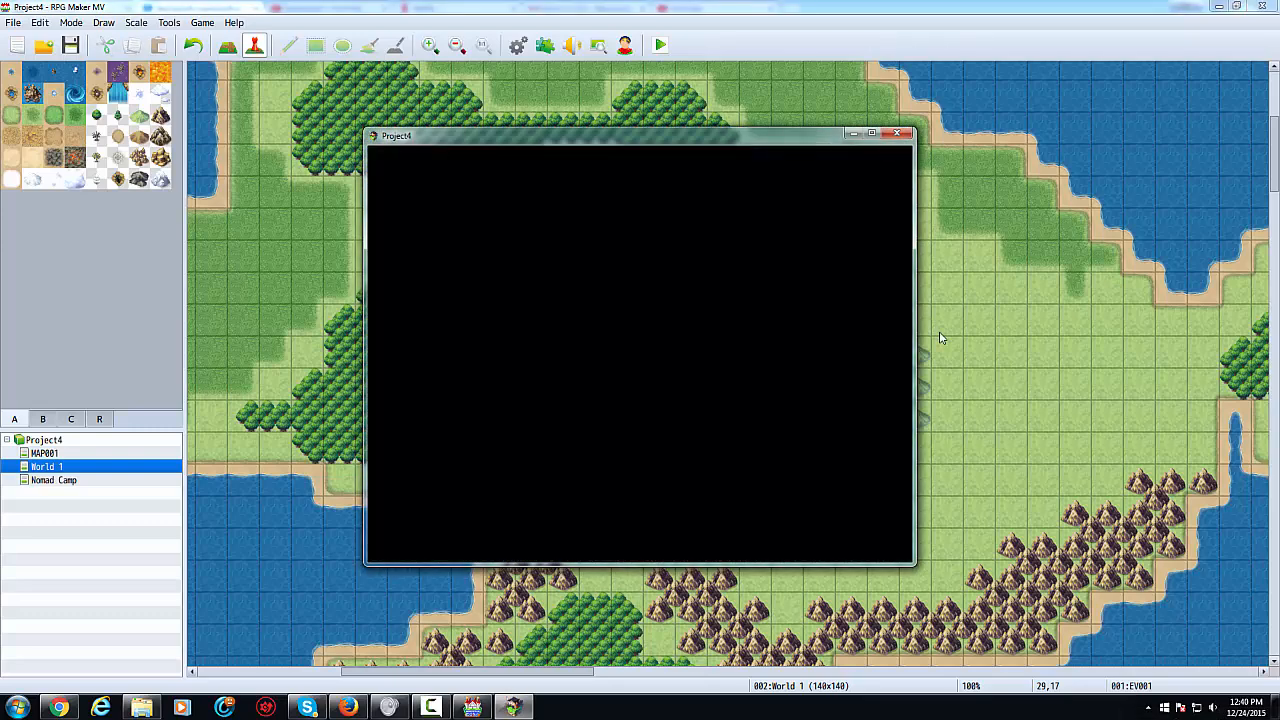
- Test using the Tent from the in-game item menu, check the party menu in Nomad Camp, and close the playtest
{"action": "key", "text": "Escape"}
{"action": "key", "text": "Return"}
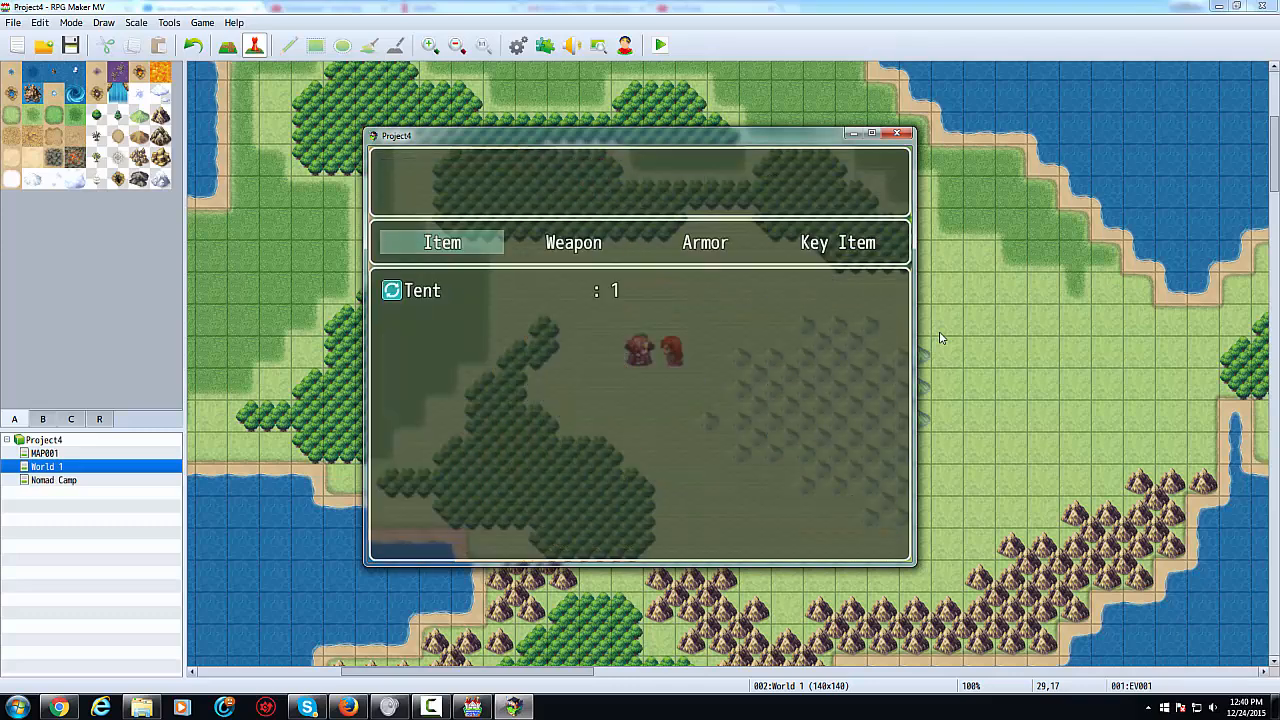
{"action": "key", "text": "Return"}
{"action": "key", "text": "Return"}
{"action": "key", "text": "Return"}
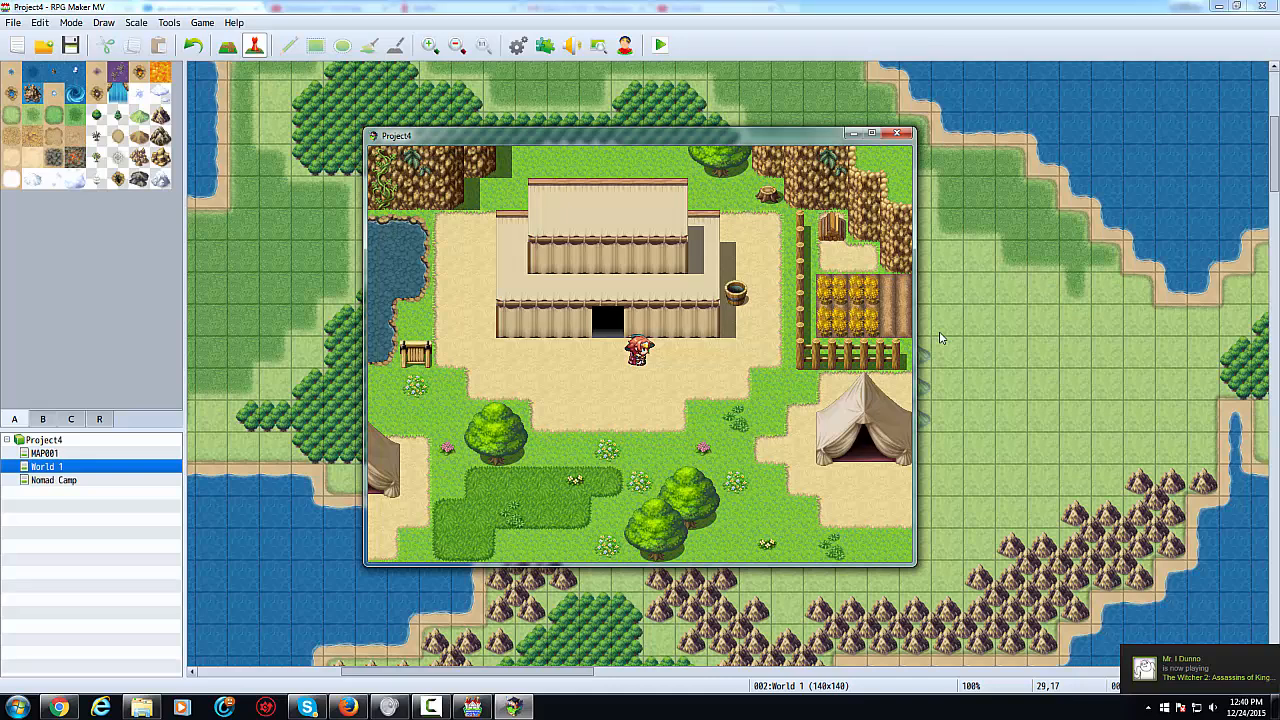
{"action": "key", "text": "Escape"}
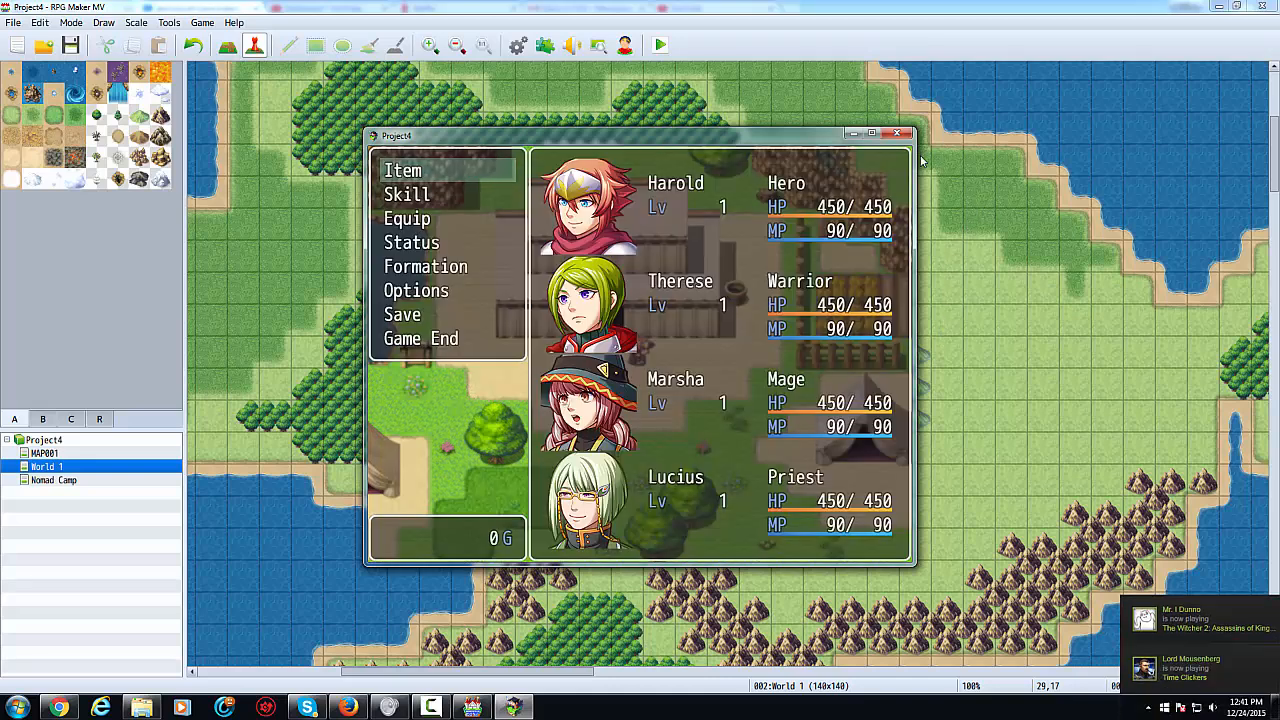
{"action": "key", "text": "Escape"}
{"action": "left_click", "coordinate": [898, 134]}
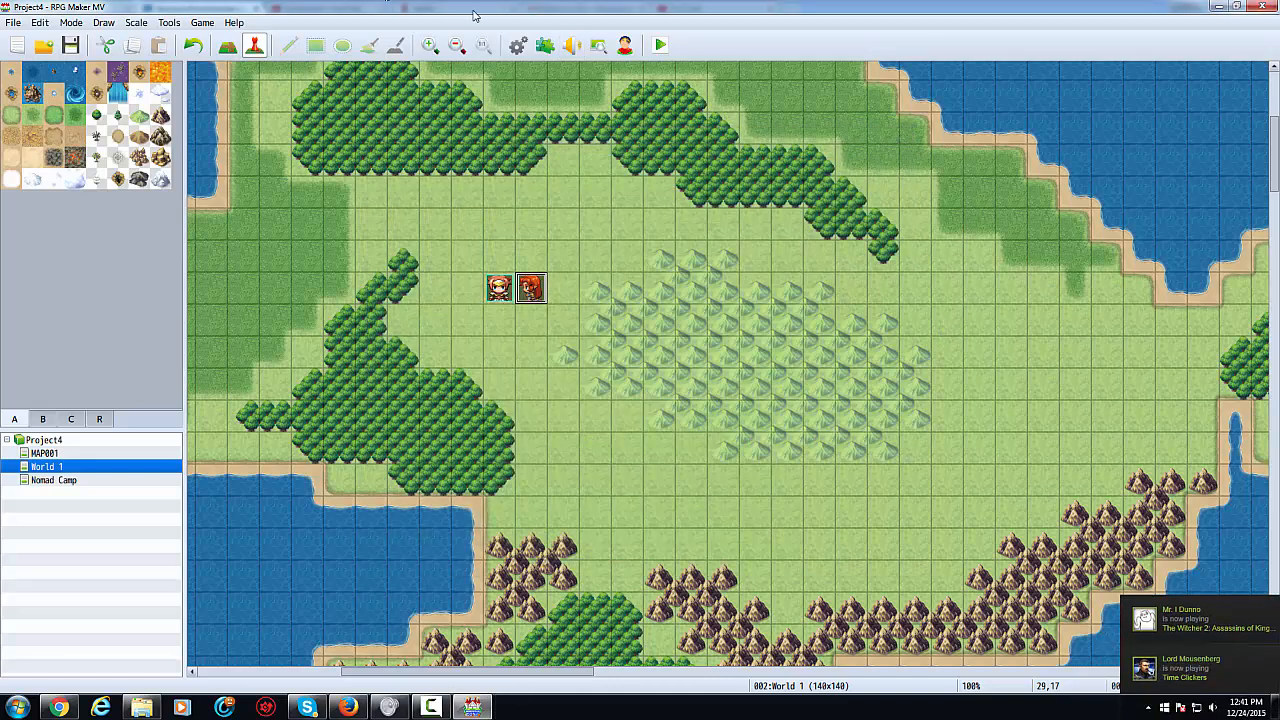
- Set the Tent item's Consumable option to No in the database
{"action": "left_click", "coordinate": [518, 46]}
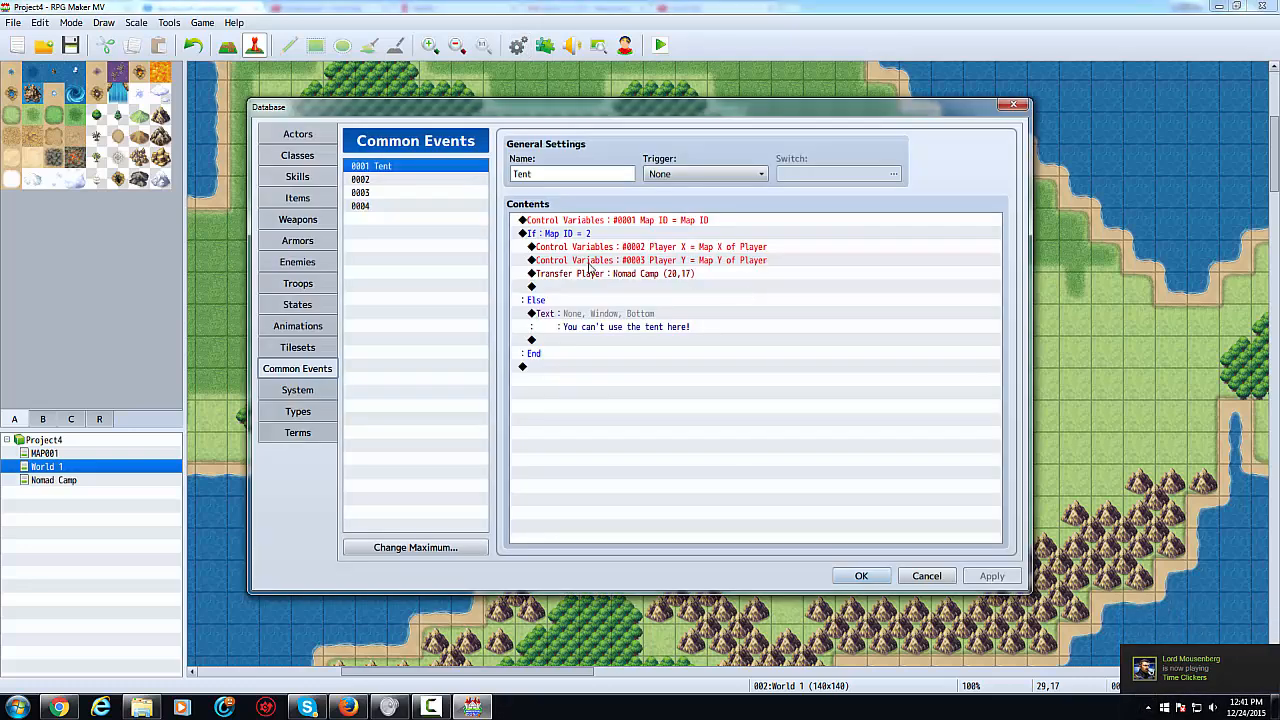
{"action": "left_click", "coordinate": [297, 197]}
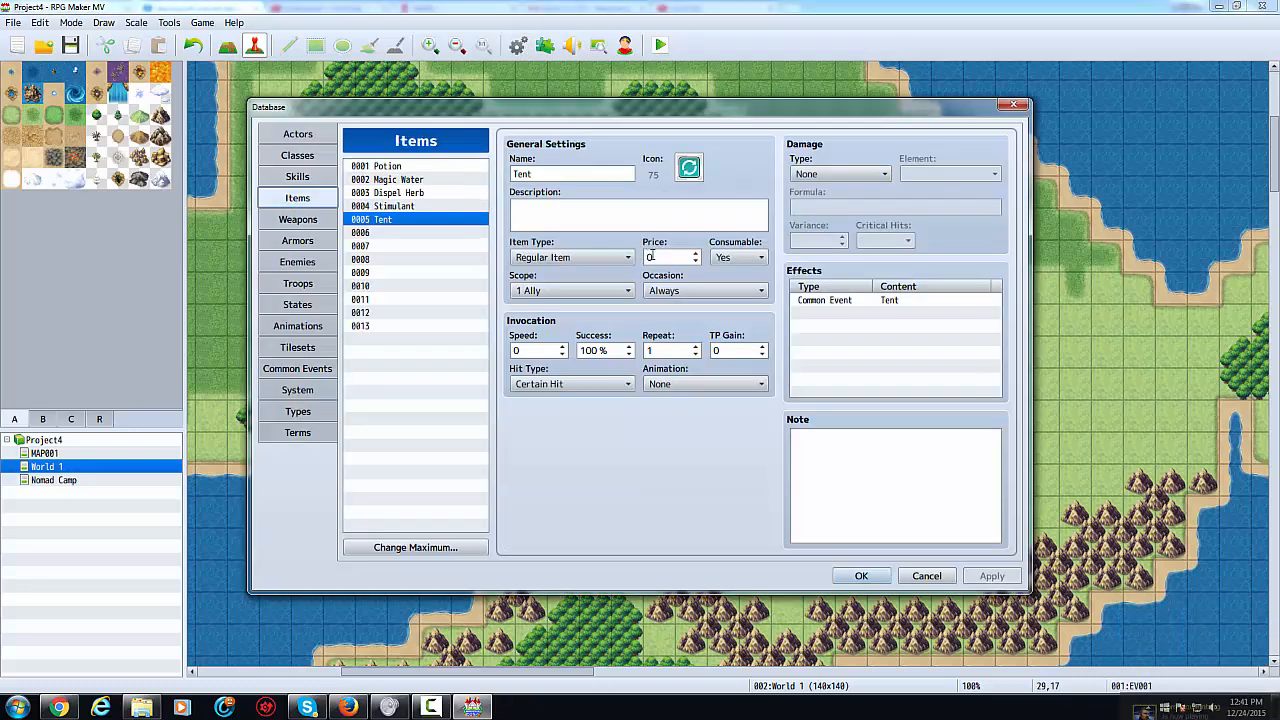
{"action": "left_click", "coordinate": [738, 257]}
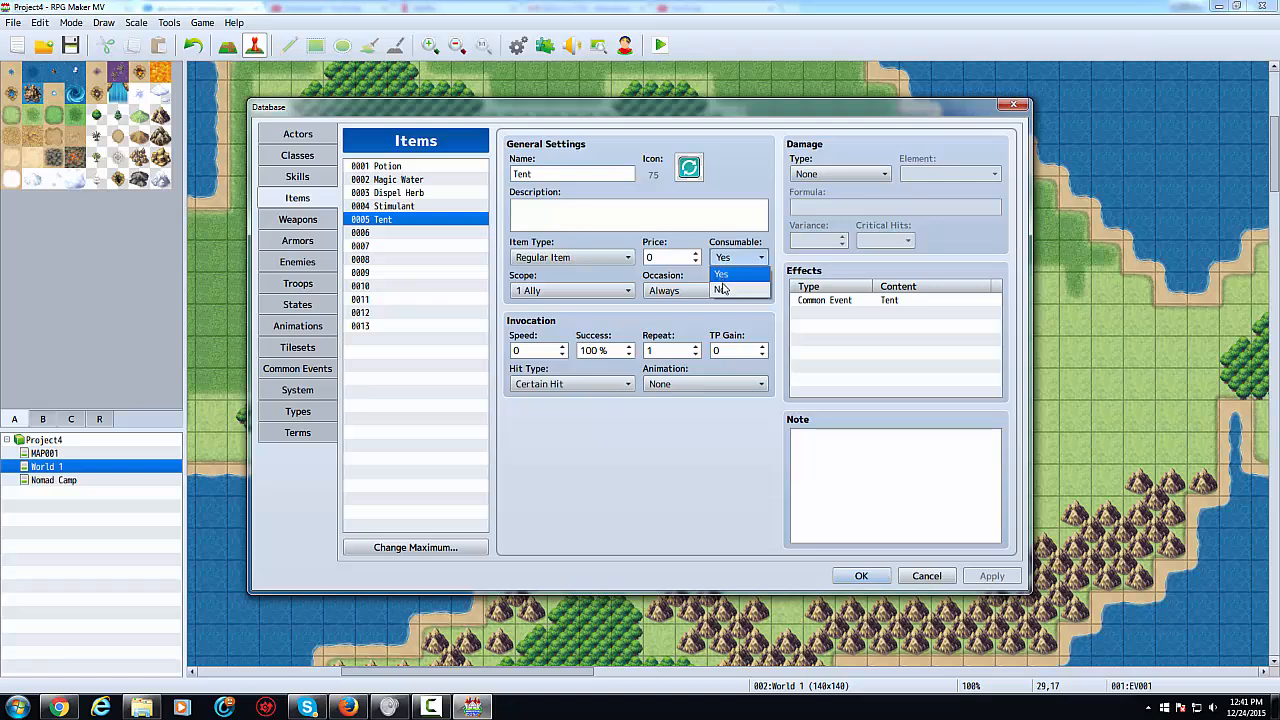
{"action": "left_click", "coordinate": [724, 287]}
- Set the Tent's scope to None and its occasion to Menu Screen, keep it a Regular Item, and confirm the database changes
{"action": "left_click", "coordinate": [575, 291]}
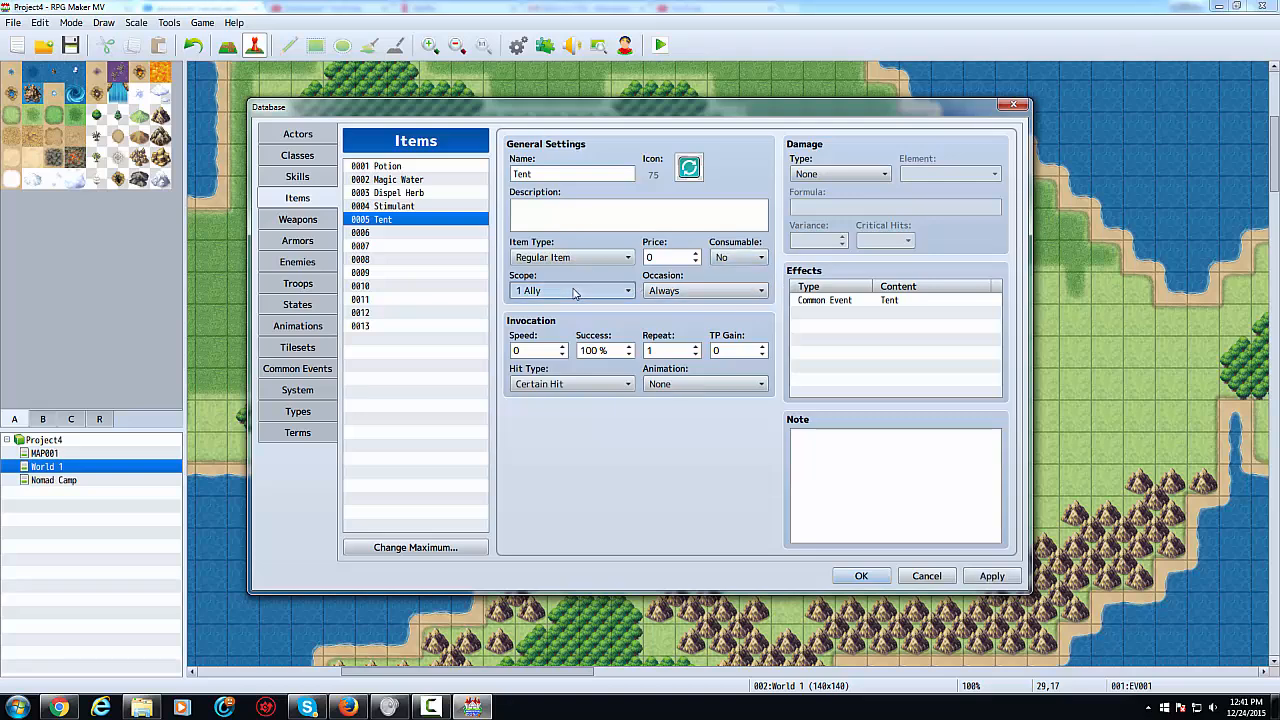
{"action": "left_click", "coordinate": [550, 307]}
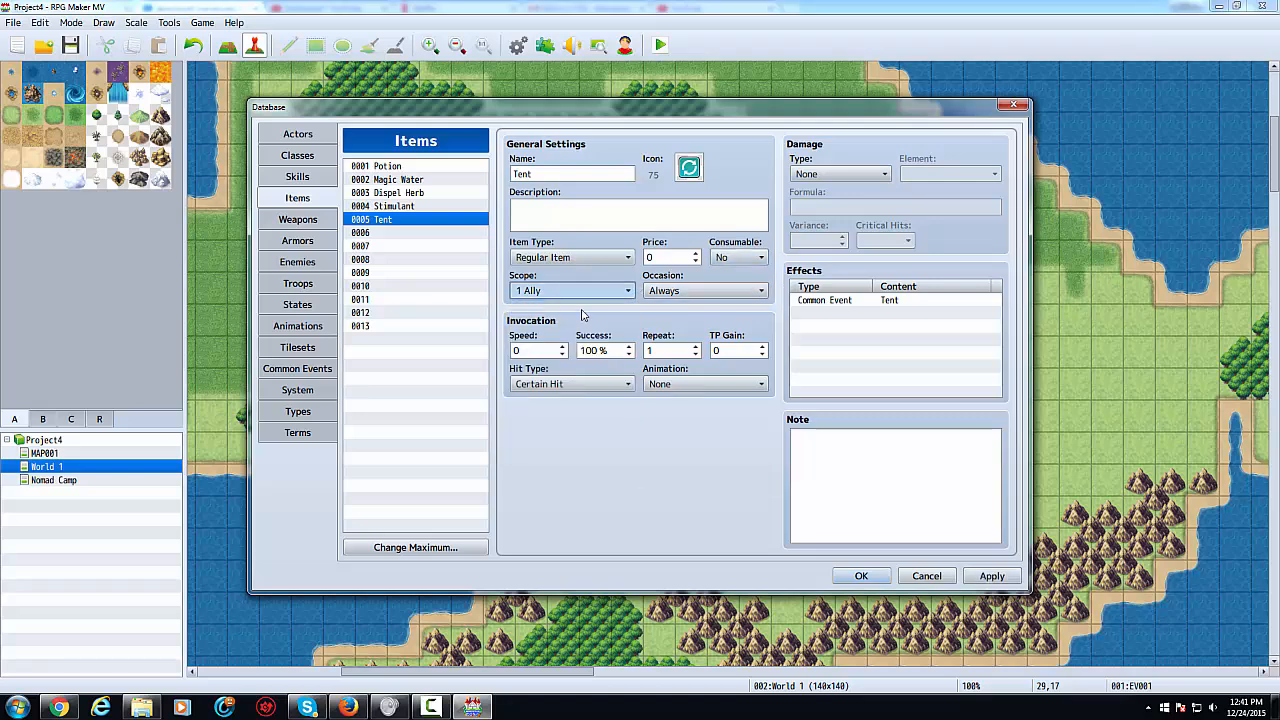
{"action": "left_click", "coordinate": [682, 291]}
{"action": "left_click", "coordinate": [673, 338]}
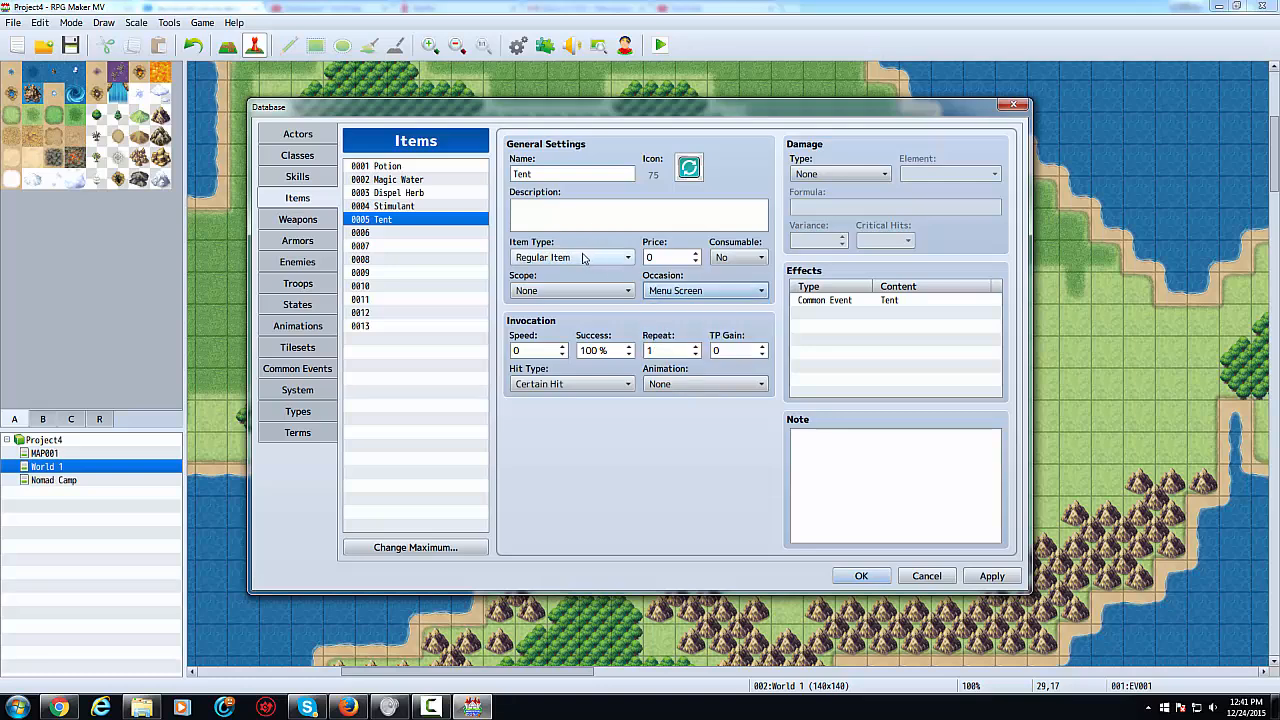
{"action": "left_click", "coordinate": [585, 258]}
{"action": "left_click", "coordinate": [584, 266]}
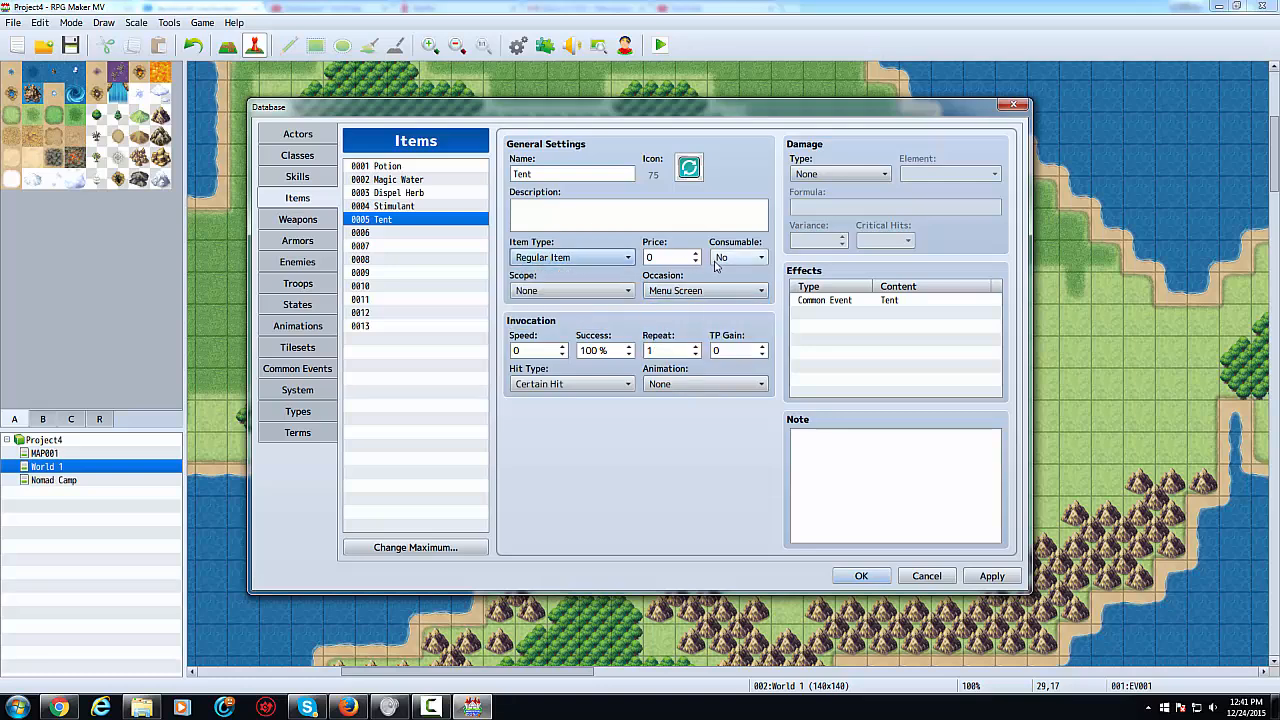
{"action": "left_click", "coordinate": [878, 582]}
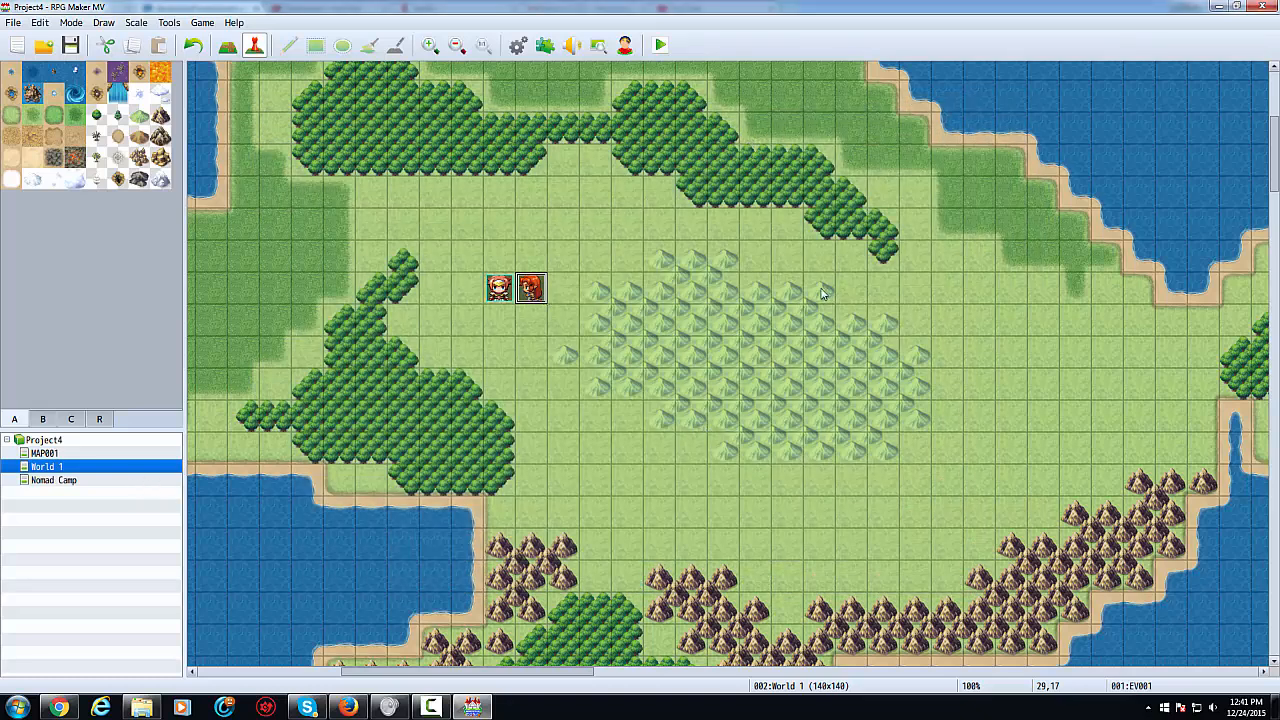
- Save the Tent item changes and launch a new game in another playtest
{"action": "left_click", "coordinate": [659, 46]}
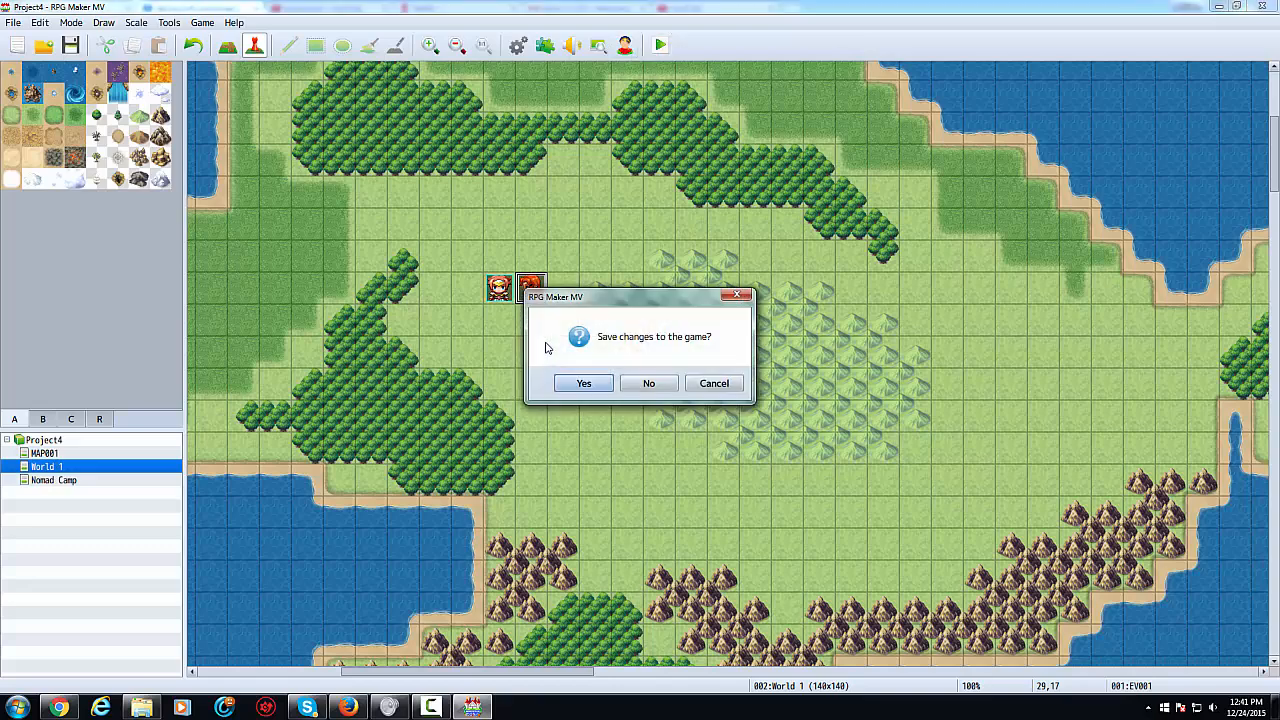
{"action": "left_click", "coordinate": [582, 383]}
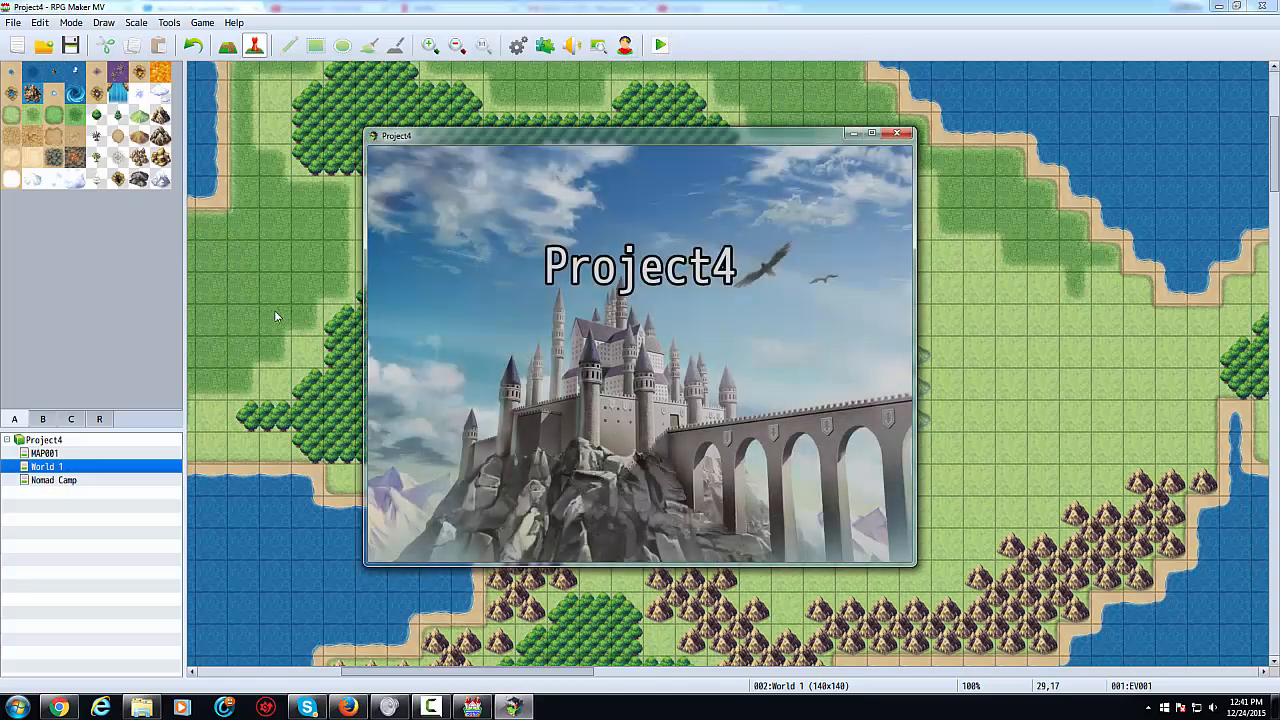
{"action": "key", "text": "Return"}
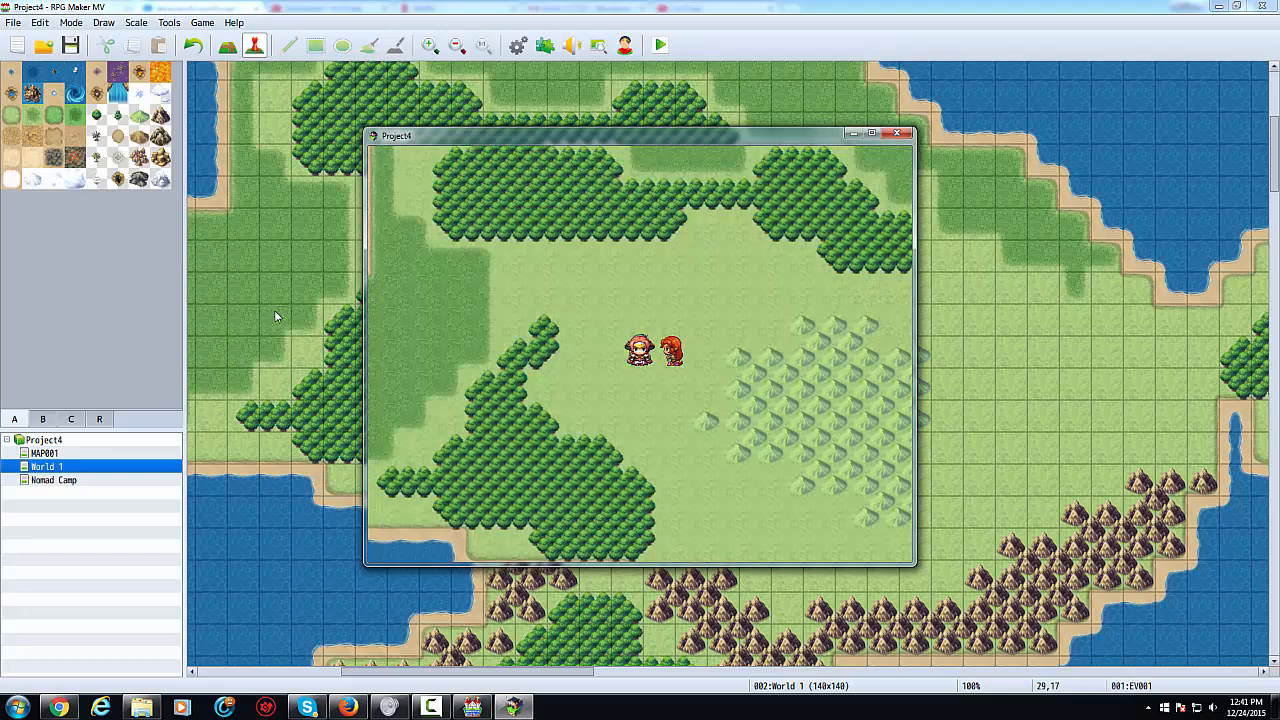
- Use the Tent from the item menu on the world map to test the transfer to Nomad Camp
{"action": "key", "text": "Escape"}
{"action": "key", "text": "Return"}
{"action": "key", "text": "Return"}
{"action": "key", "text": "Return"}
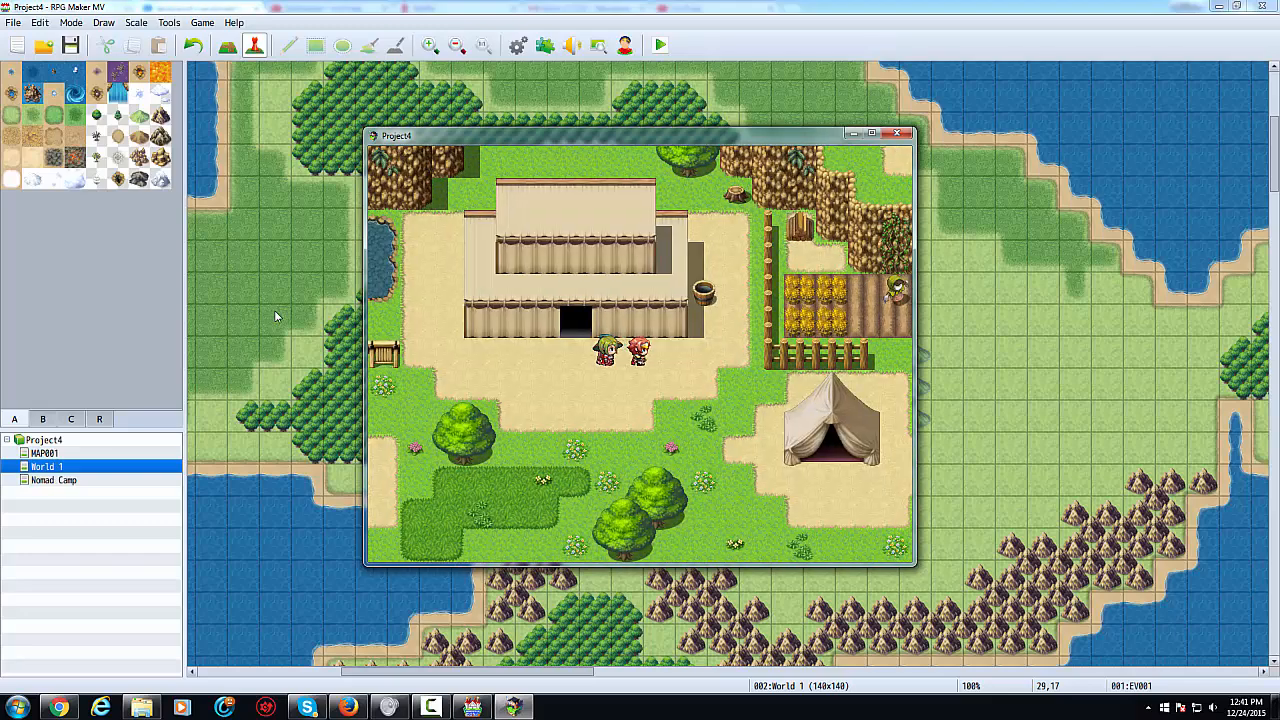
- Test using the Tent again inside Nomad Camp, dismiss the message and close the playtest
{"action": "key", "text": "Escape"}
{"action": "key", "text": "Return"}
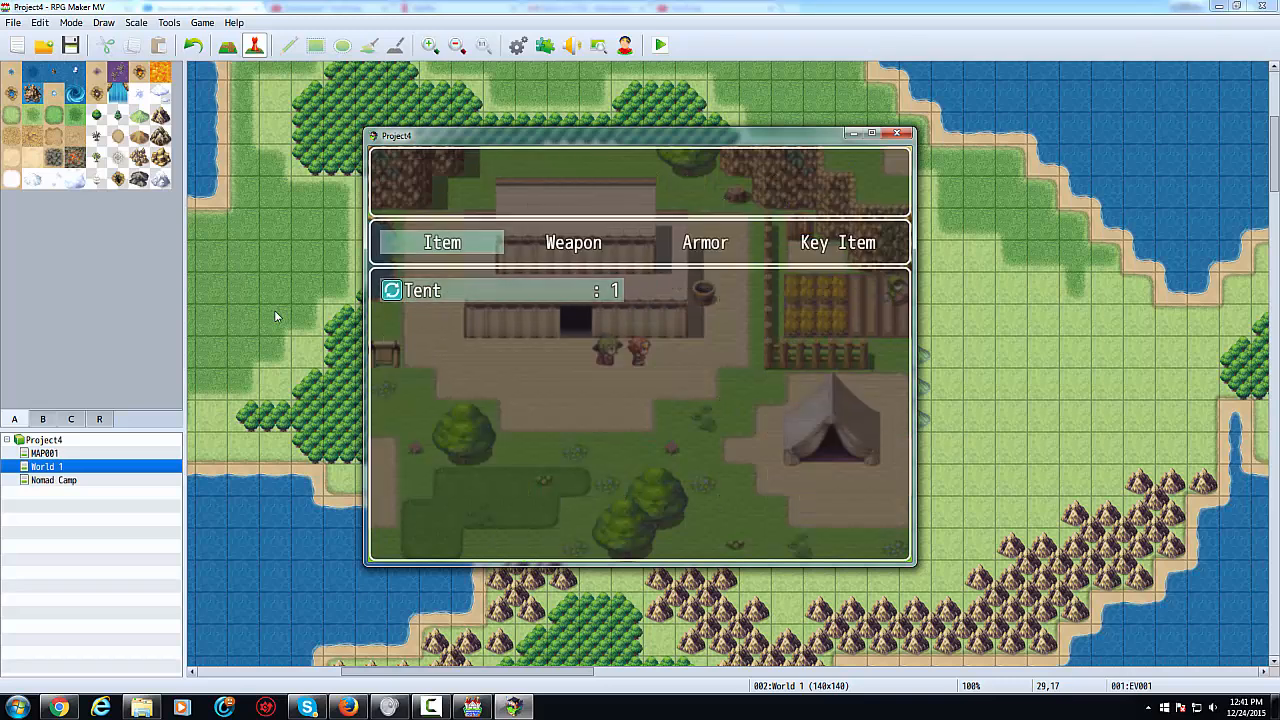
{"action": "key", "text": "Return"}
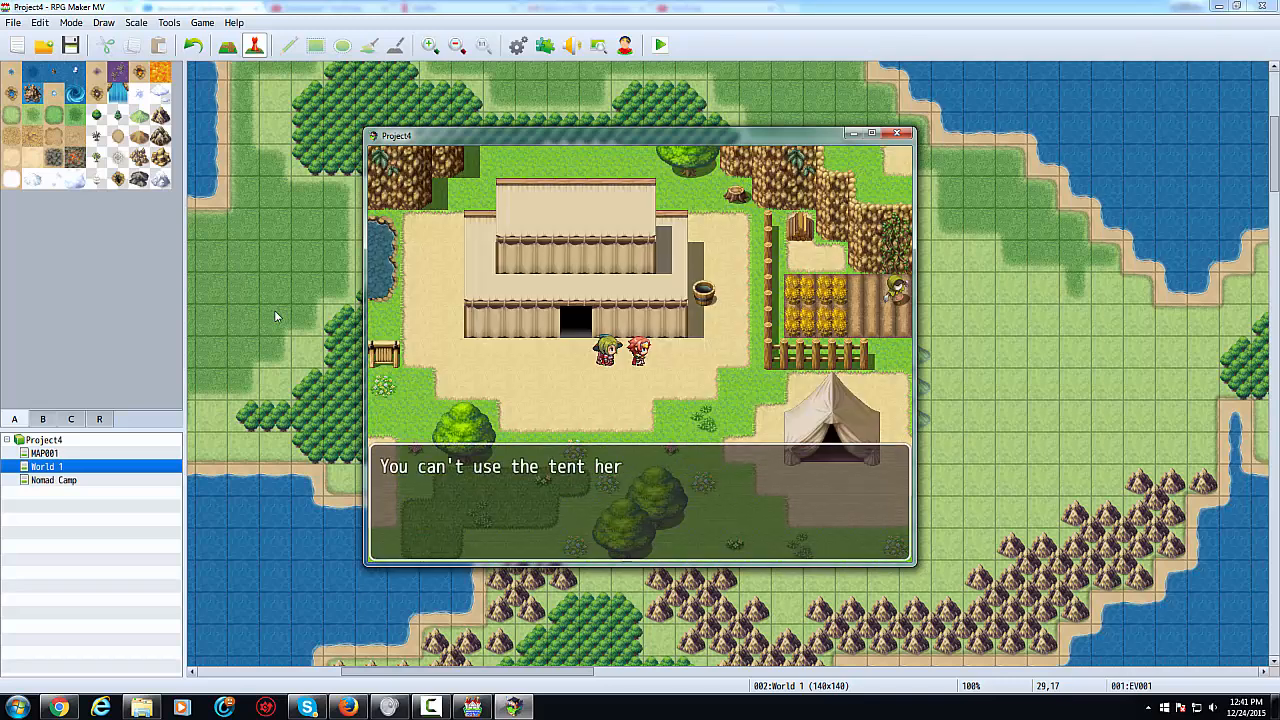
{"action": "key", "text": "Return"}
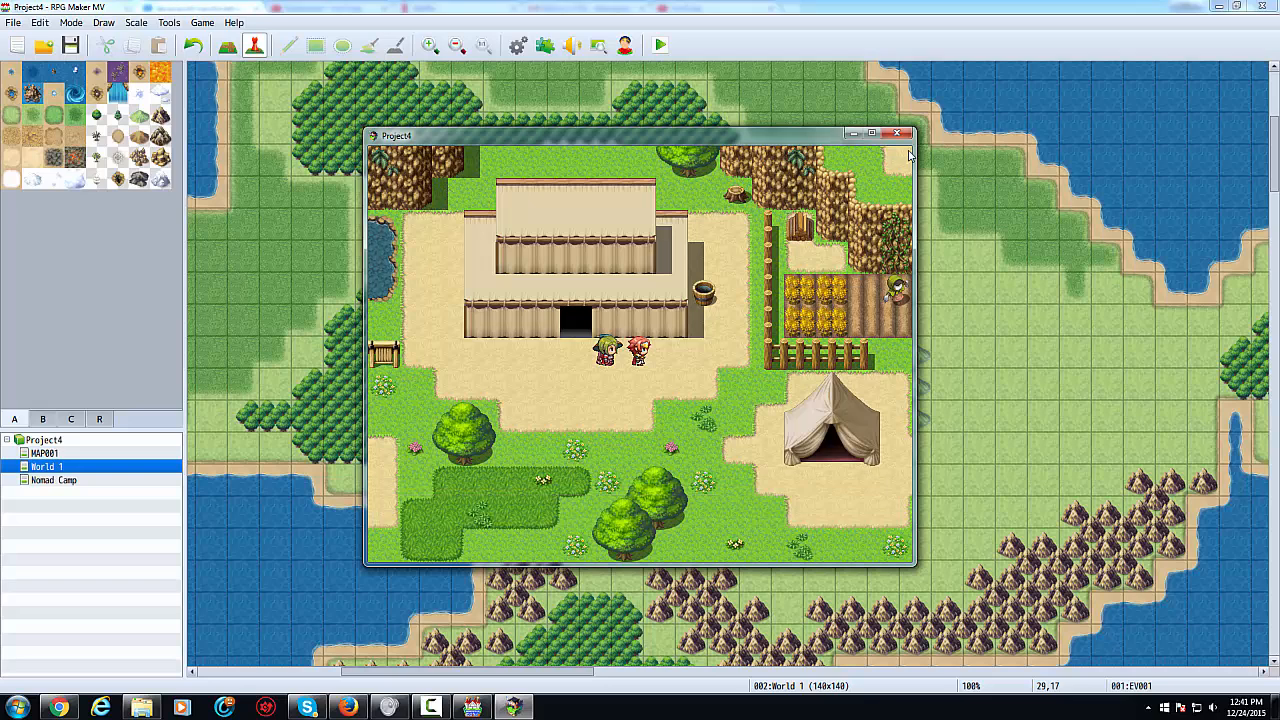
{"action": "left_click", "coordinate": [898, 134]}
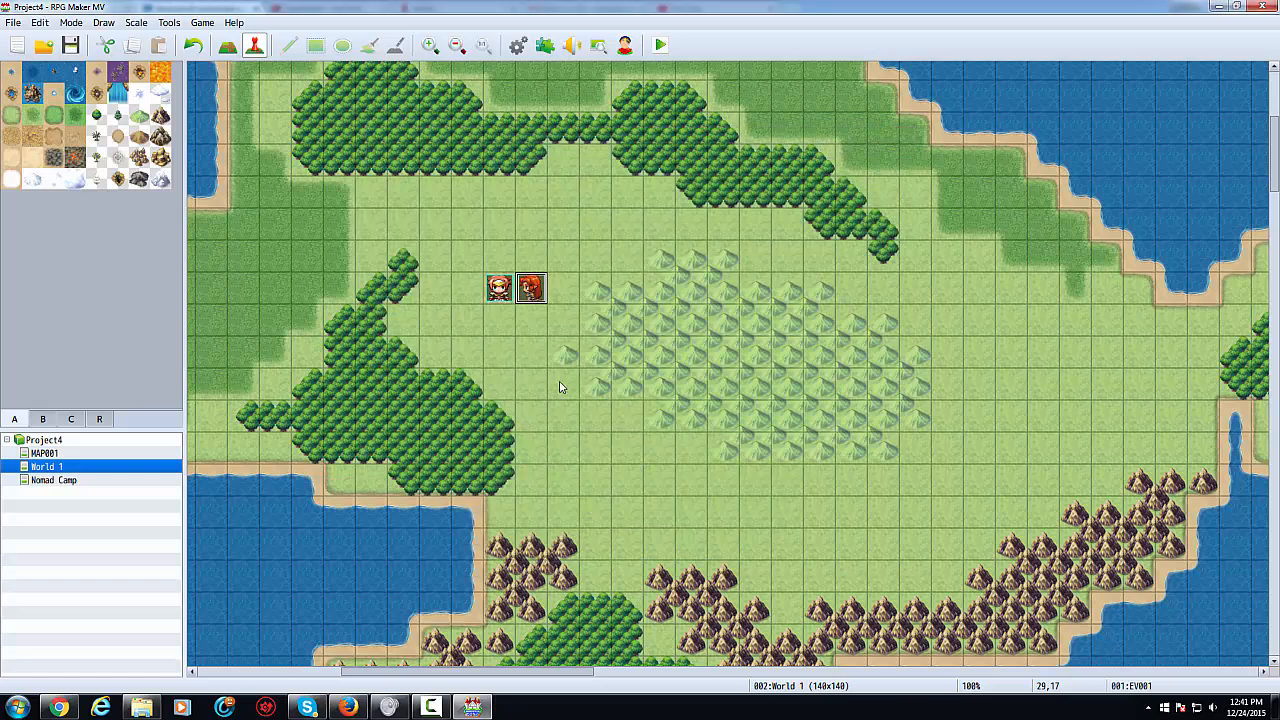
- On the Nomad Camp map, create an event just beside the upper-right tent at 25,20 with its trigger set to Player Touch
{"action": "left_click", "coordinate": [135, 480]}
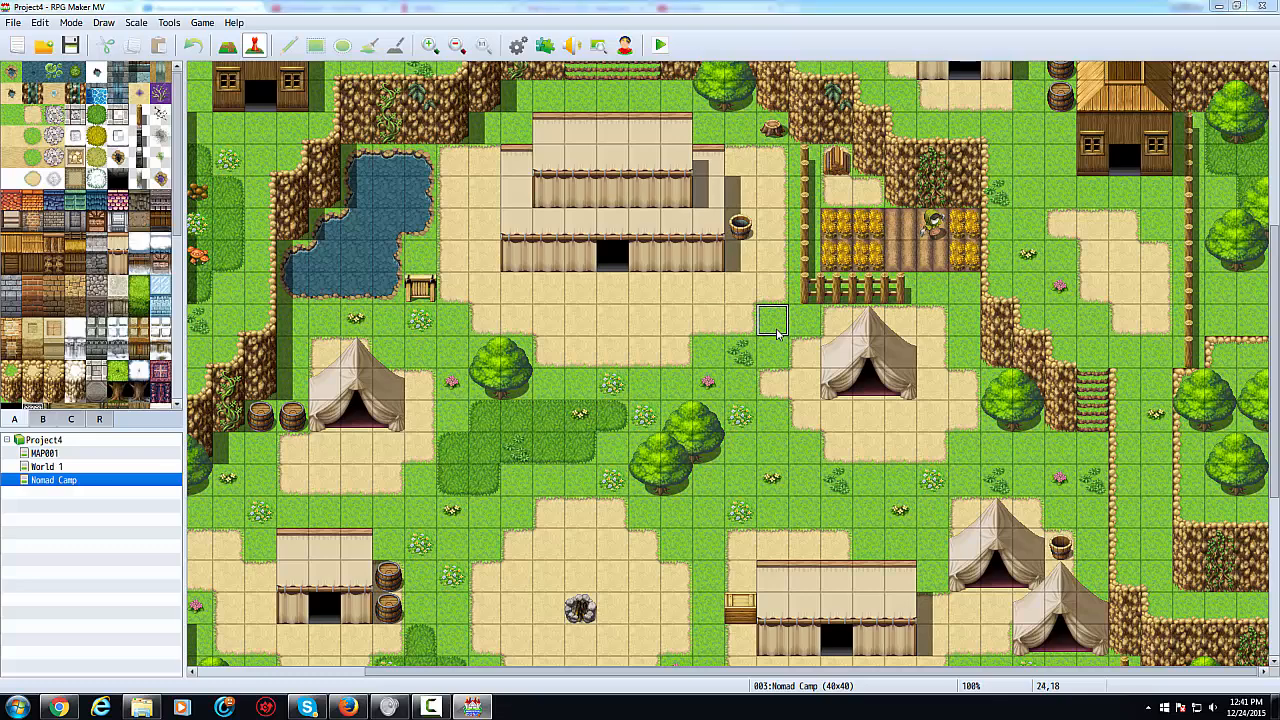
{"action": "double_click", "coordinate": [778, 334]}
{"action": "key", "text": "Escape"}
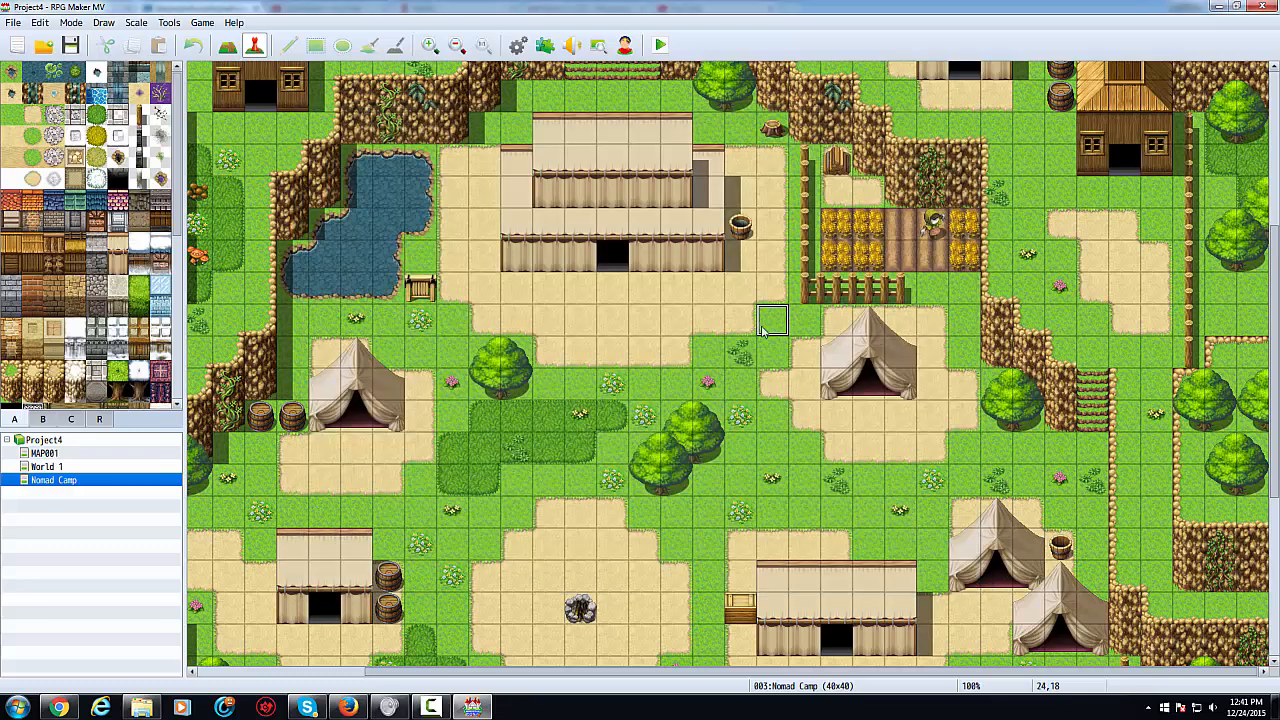
{"action": "double_click", "coordinate": [806, 386]}
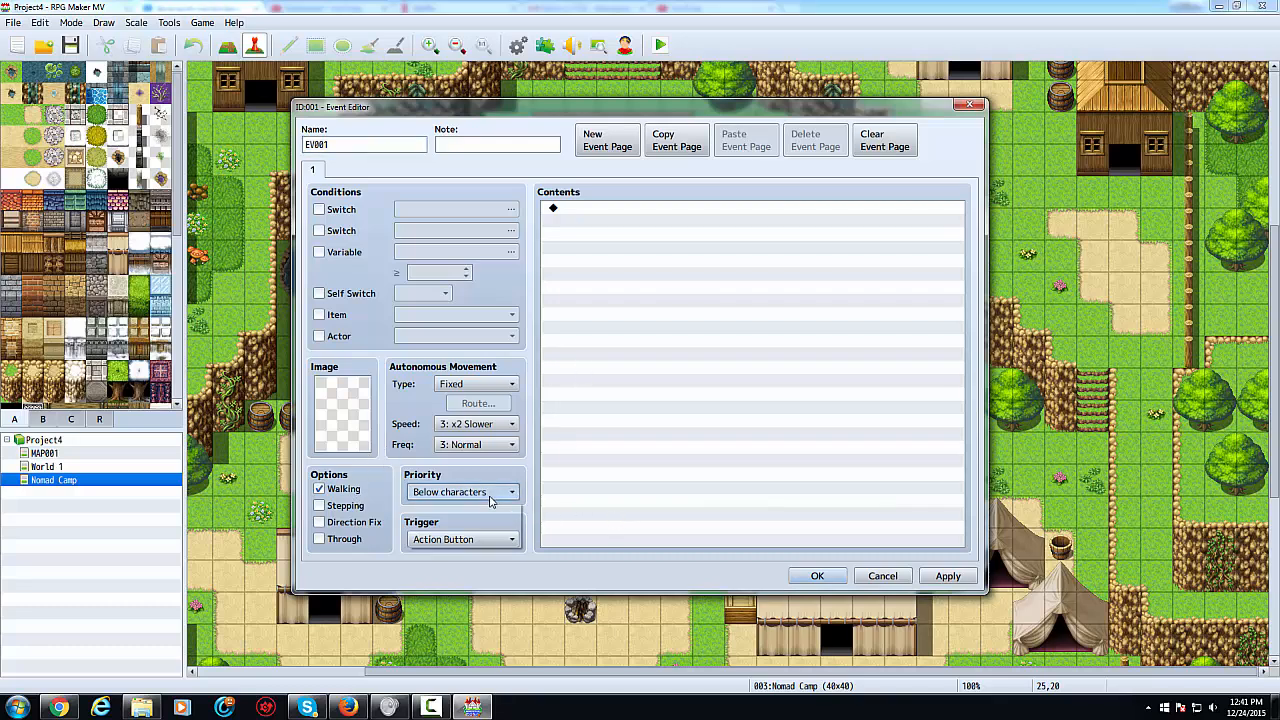
{"action": "left_click", "coordinate": [460, 539]}
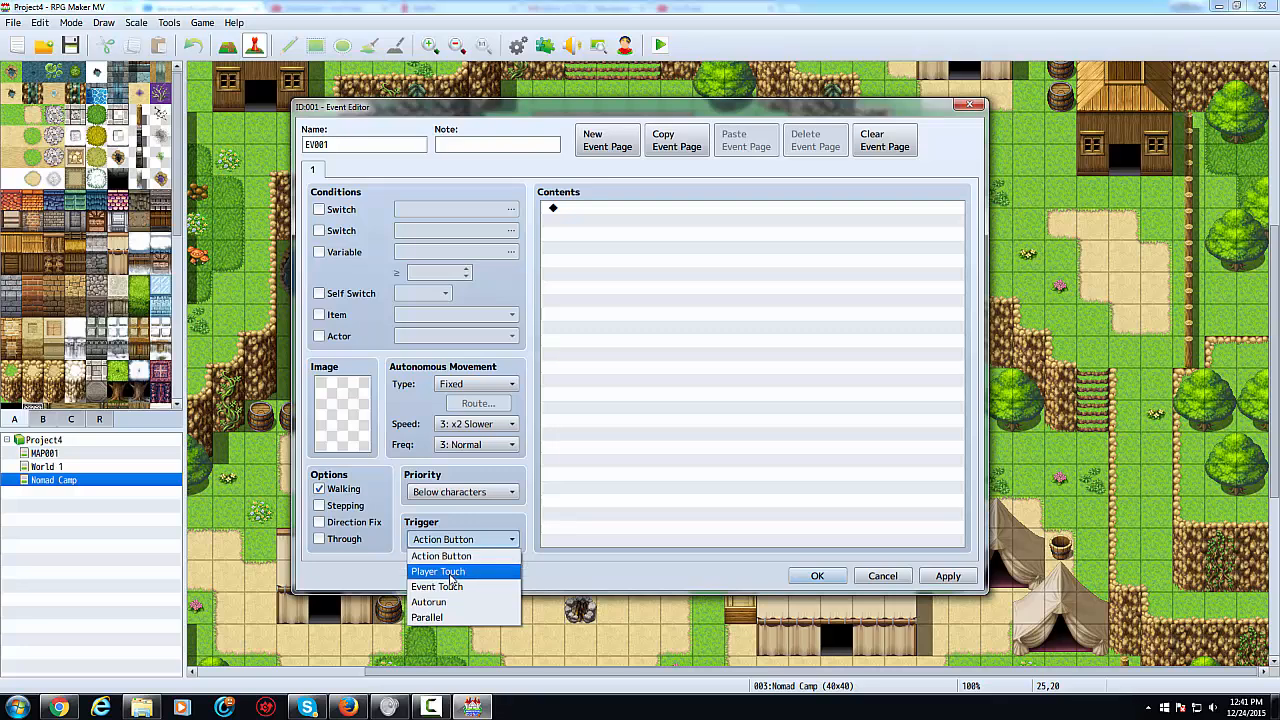
{"action": "left_click", "coordinate": [455, 571]}
- Begin a Transfer Player command in the event, designating the location with variables and keeping 0001 Map ID for the map
{"action": "left_click", "coordinate": [626, 372]}
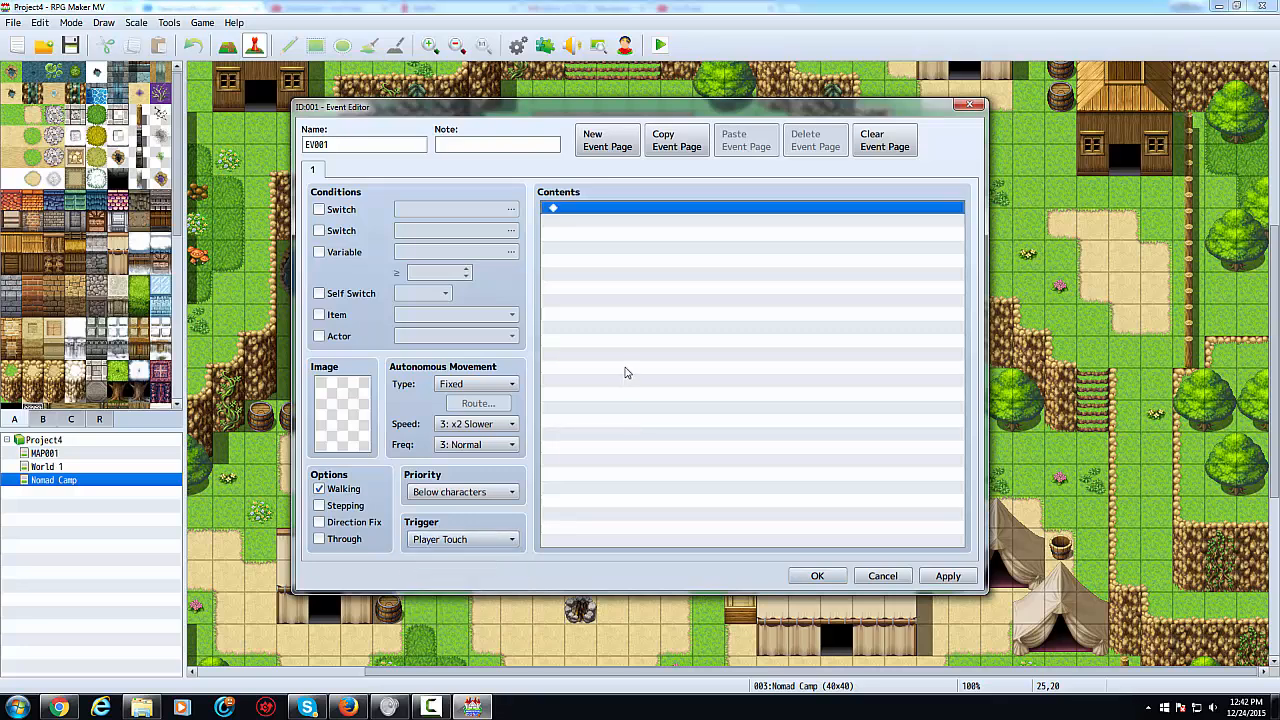
{"action": "double_click", "coordinate": [697, 342]}
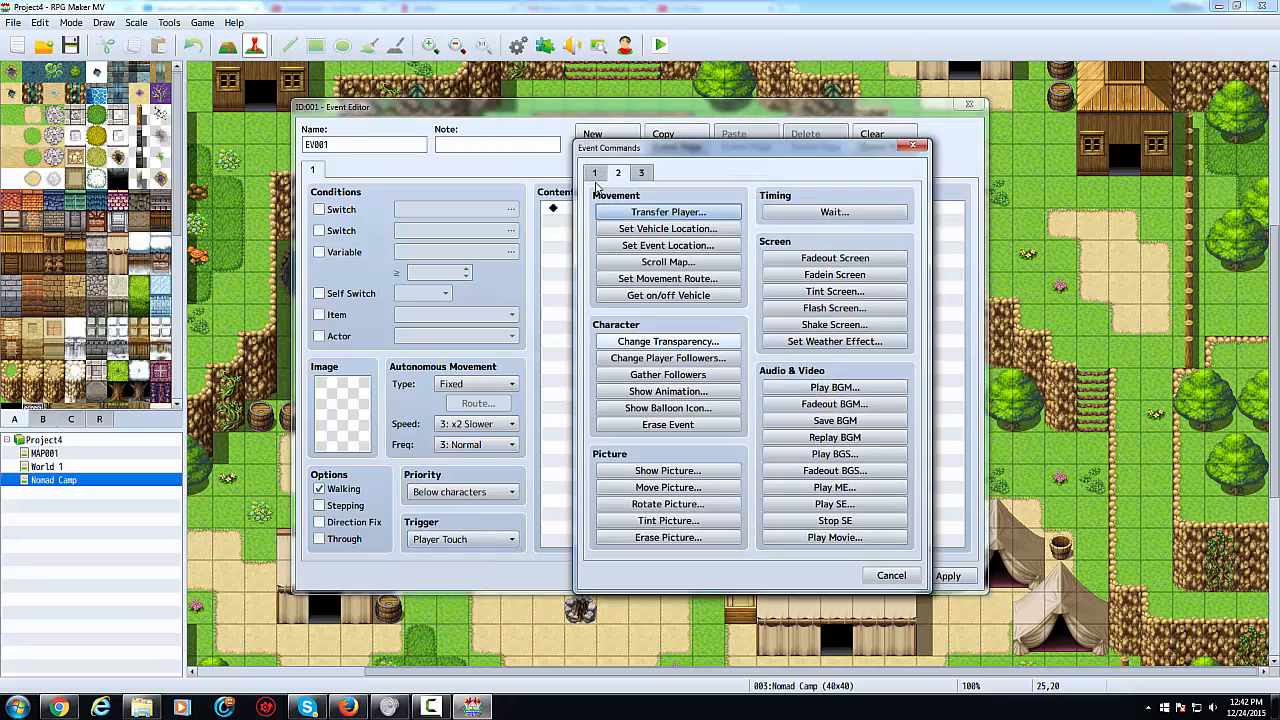
{"action": "left_click", "coordinate": [650, 212]}
{"action": "left_click", "coordinate": [718, 341]}
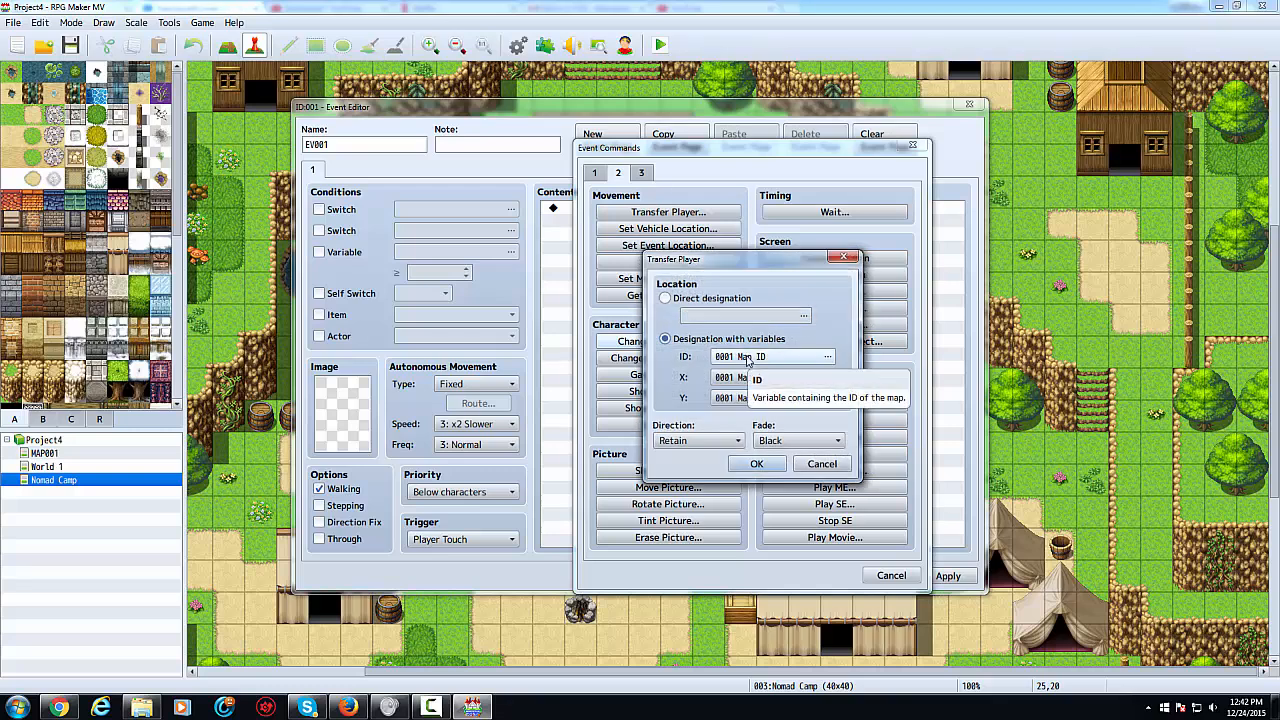
{"action": "left_click", "coordinate": [751, 359]}
{"action": "key", "text": "Escape"}
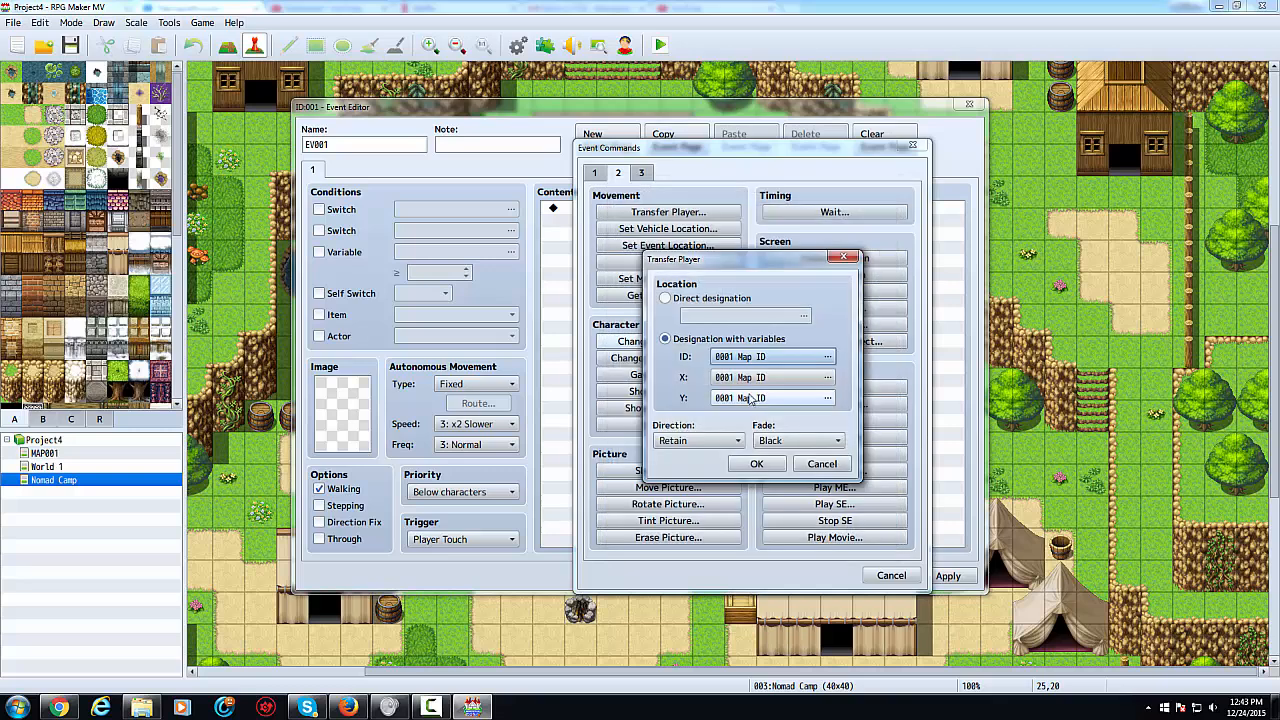
- Assign 0002 Player X and 0003 Player Y to the transfer coordinates, keep direction Retain and fade Black, and confirm the event
{"action": "left_click", "coordinate": [745, 381]}
{"action": "double_click", "coordinate": [768, 239]}
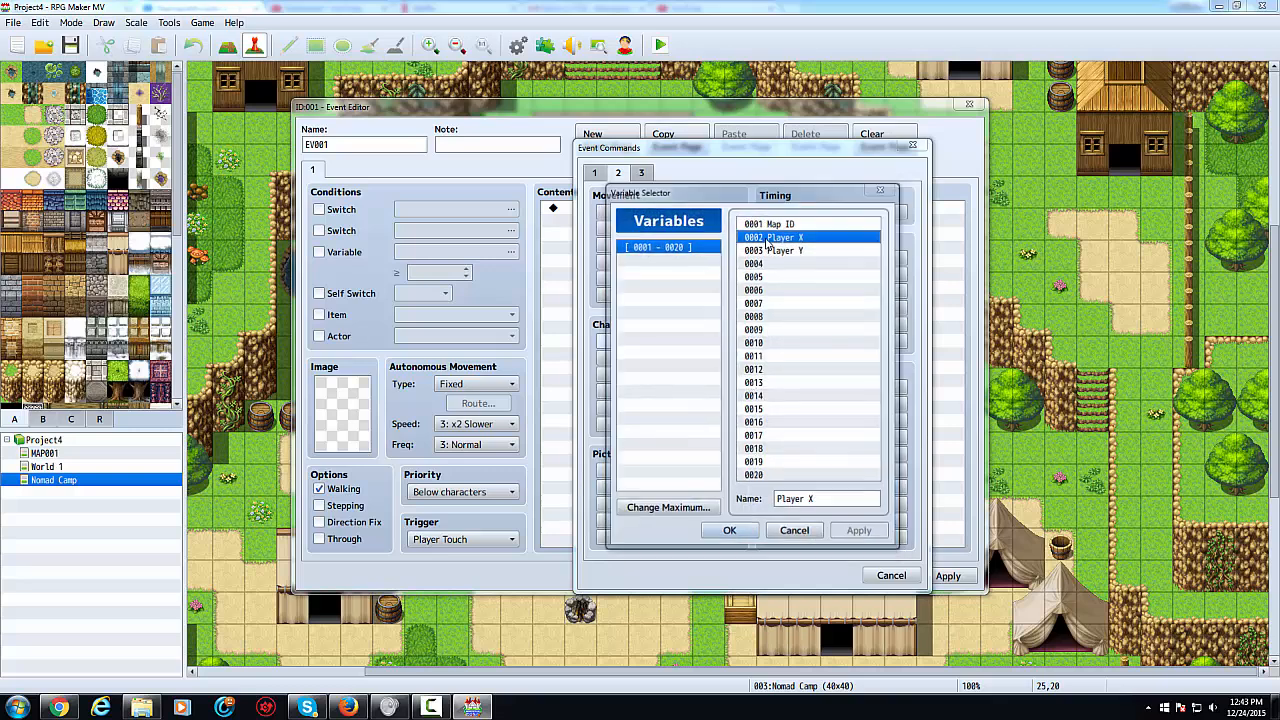
{"action": "left_click", "coordinate": [745, 399]}
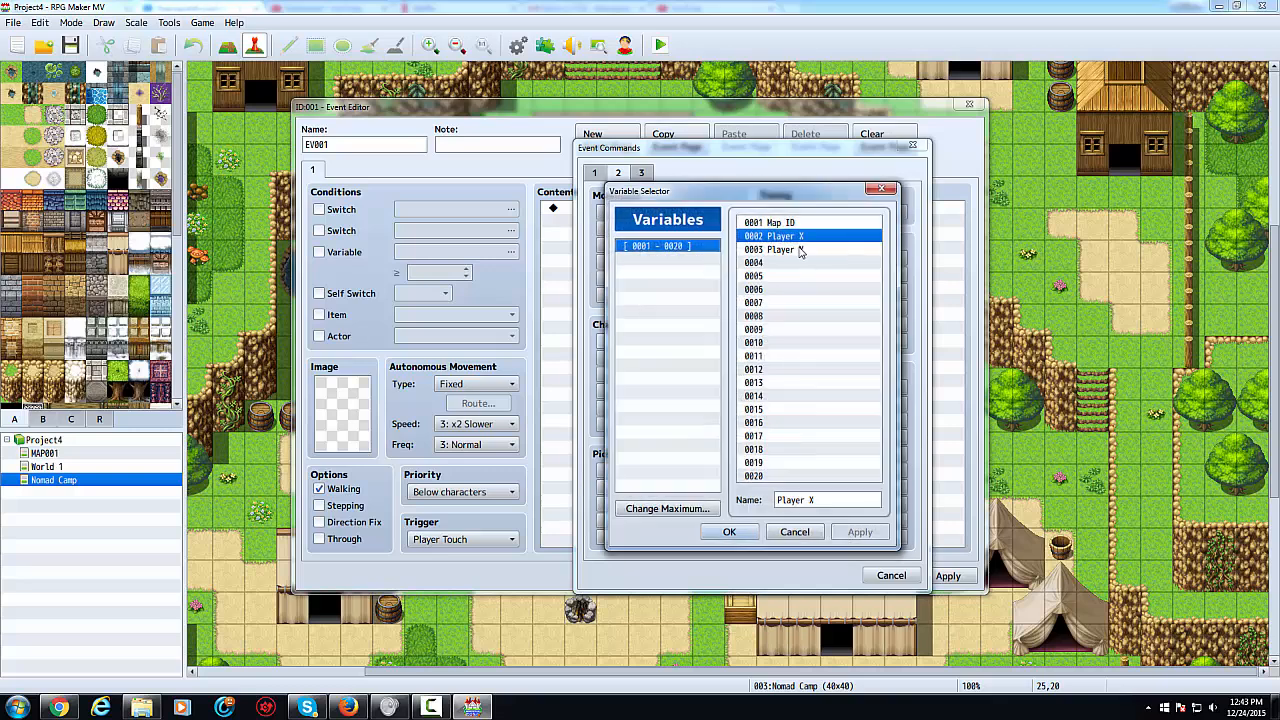
{"action": "double_click", "coordinate": [790, 249]}
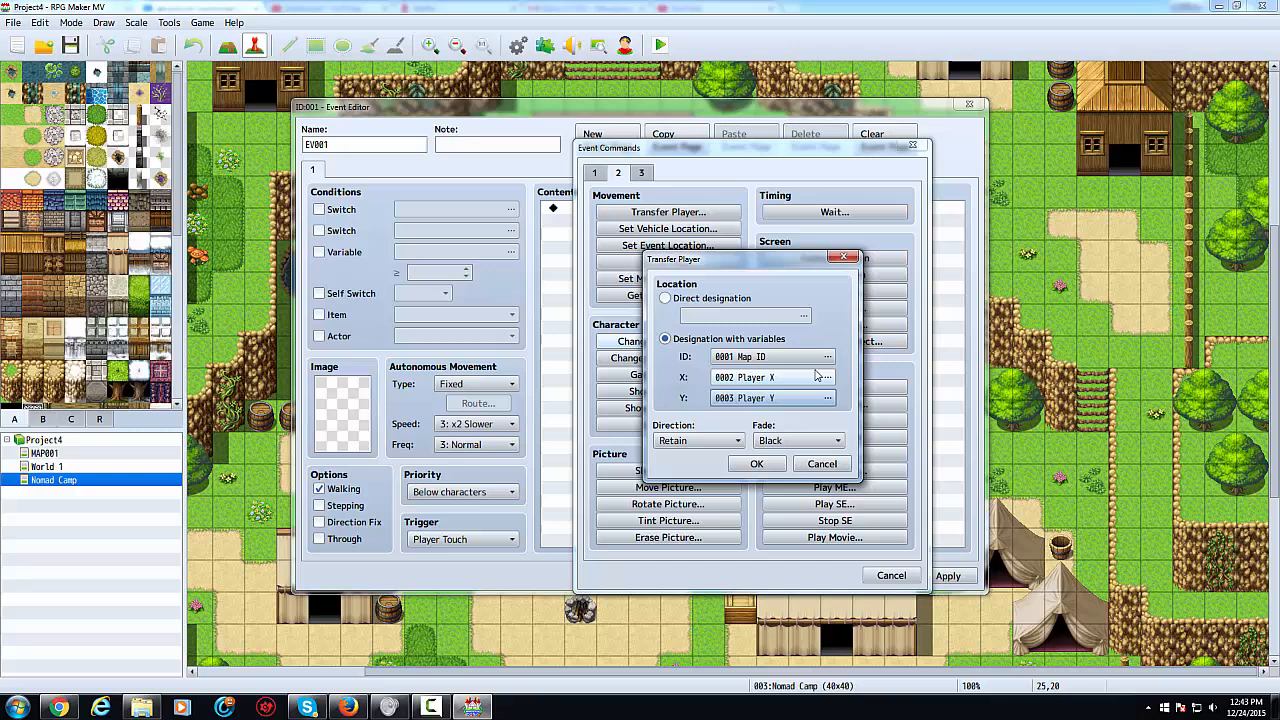
{"action": "left_click", "coordinate": [719, 446]}
{"action": "left_click", "coordinate": [719, 446]}
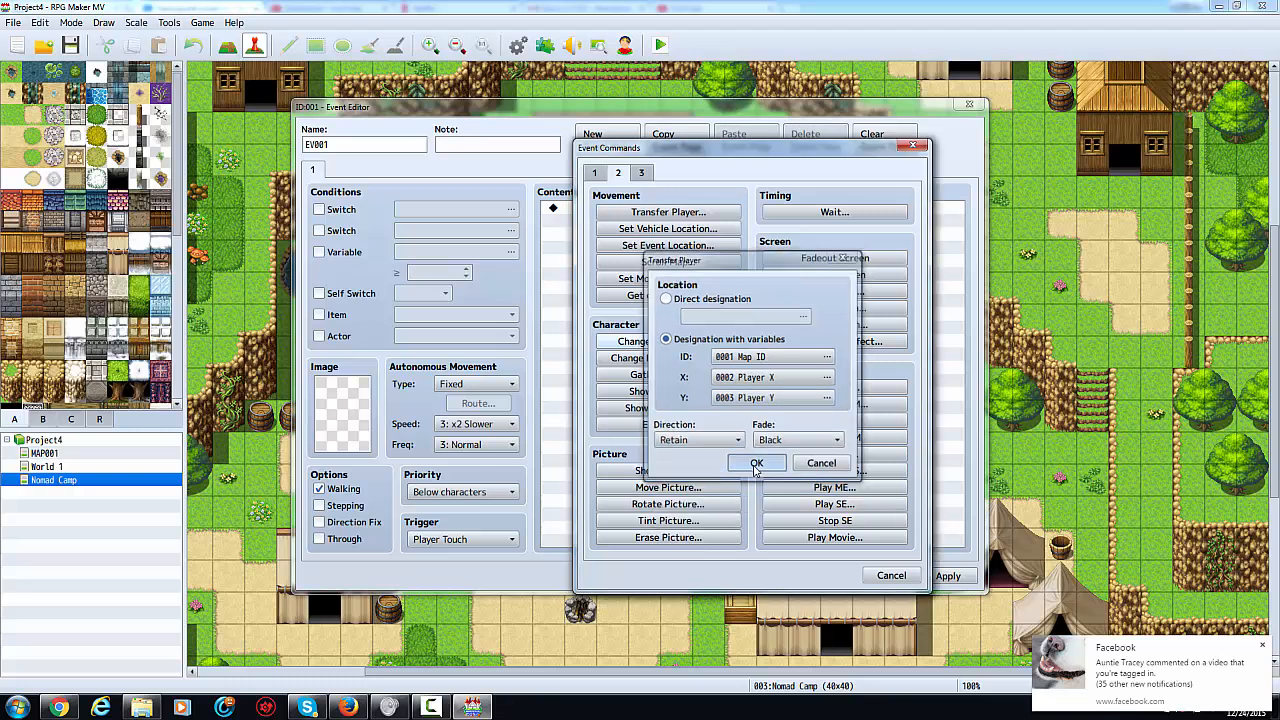
{"action": "left_click", "coordinate": [756, 466]}
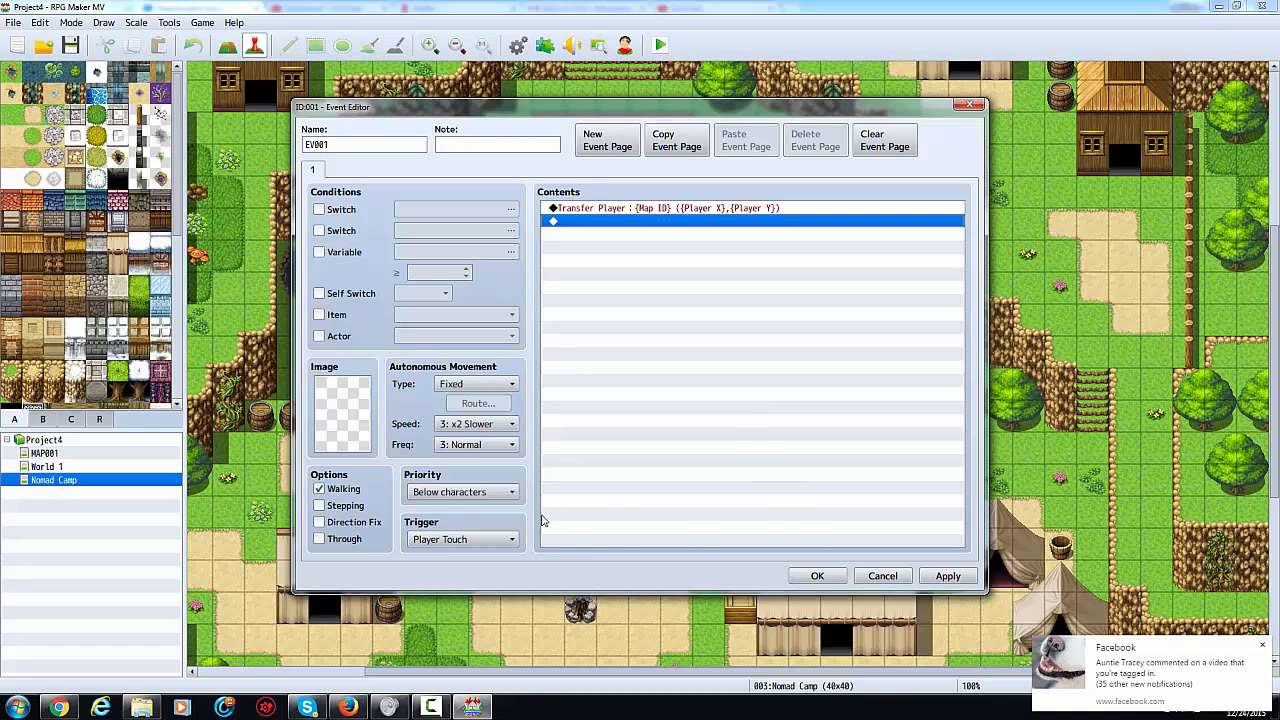
{"action": "left_click", "coordinate": [818, 576]}
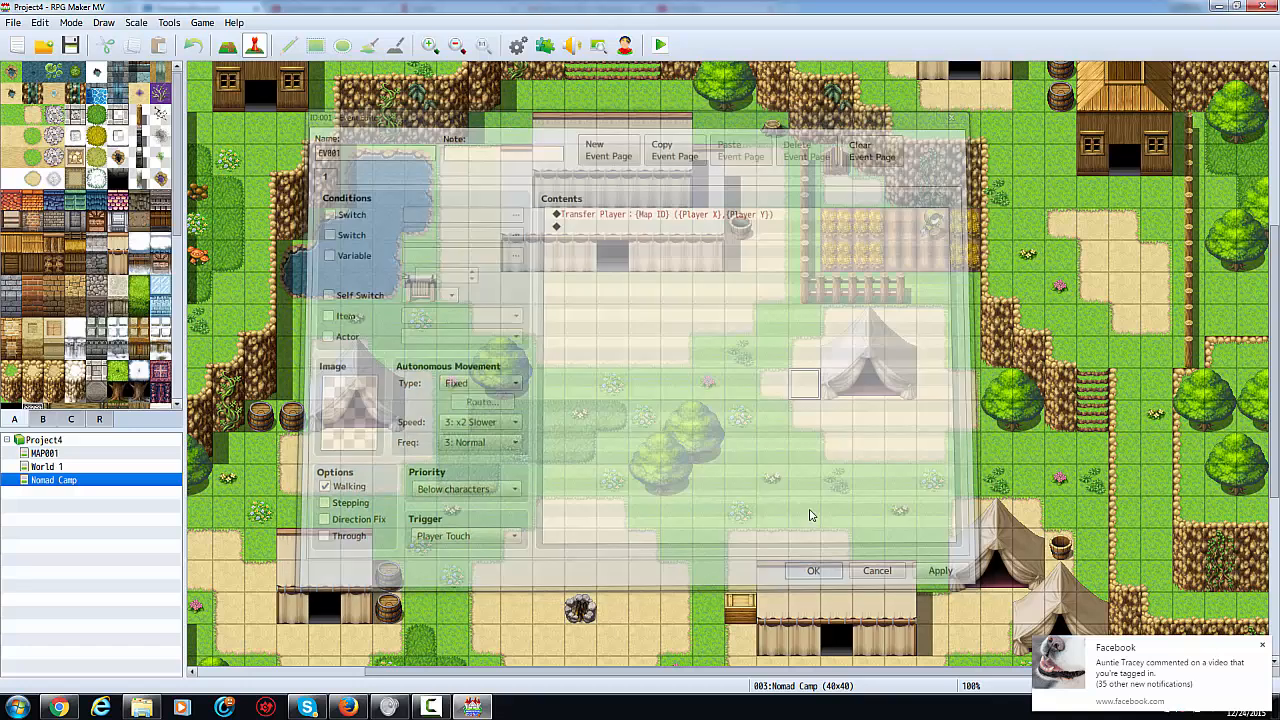
- Copy the transfer event and paste it along the same row westward to the other tent, skipping the tree
{"action": "left_click", "coordinate": [797, 393]}
{"action": "key", "text": "ctrl+c"}
{"action": "key", "text": "Left"}
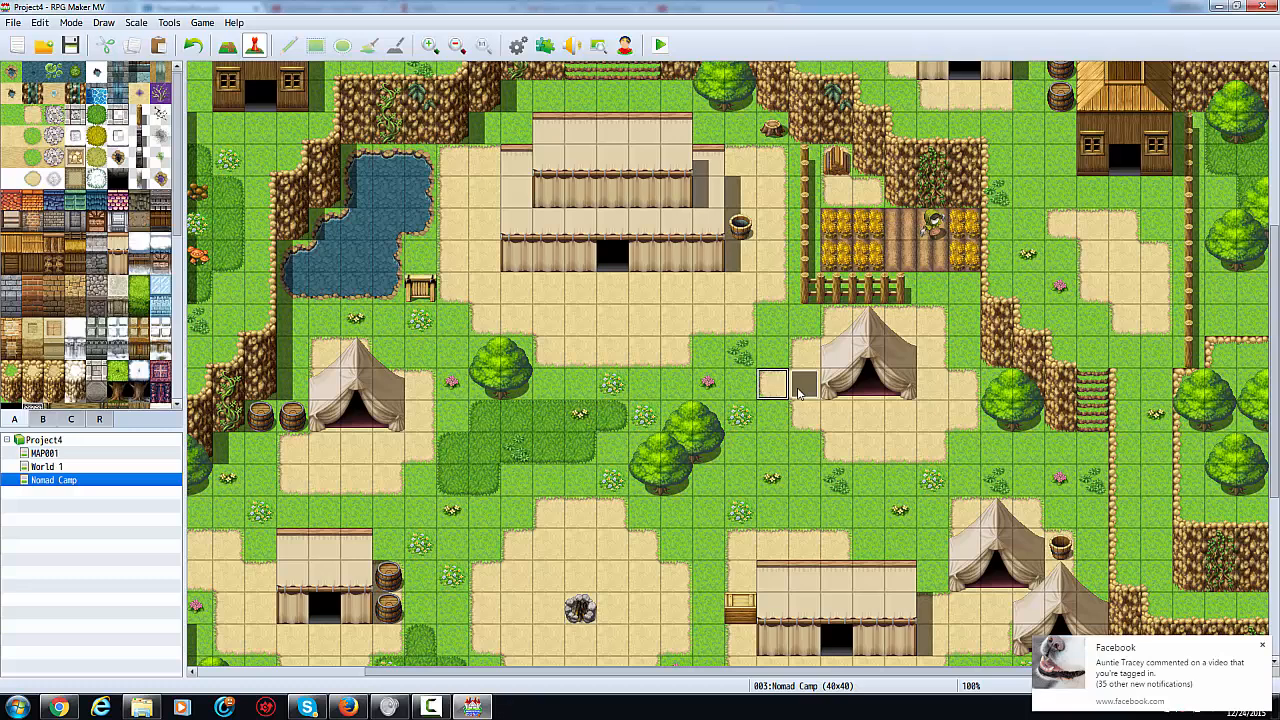
{"action": "key", "text": "ctrl+v"}
{"action": "key", "text": "Left"}
{"action": "key", "text": "ctrl+v"}
{"action": "key", "text": "Left"}
{"action": "key", "text": "ctrl+v"}
{"action": "key", "text": "Left"}
{"action": "key", "text": "ctrl+v"}
{"action": "key", "text": "Left"}
{"action": "key", "text": "ctrl+v"}
{"action": "key", "text": "Left"}
{"action": "key", "text": "ctrl+v"}
{"action": "key", "text": "Left"}
{"action": "key", "text": "ctrl+v"}
{"action": "key", "text": "Left"}
{"action": "key", "text": "ctrl+v"}
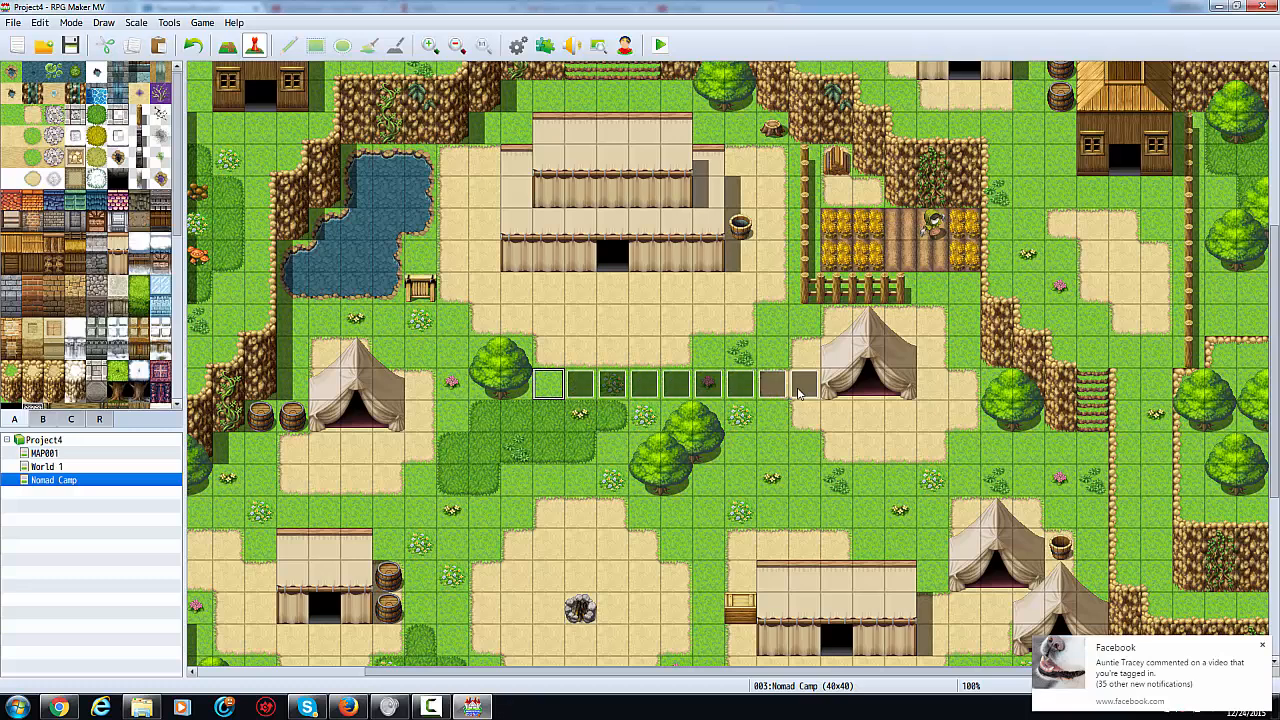
{"action": "key", "text": "ctrl+v"}
{"action": "key", "text": "Left"}
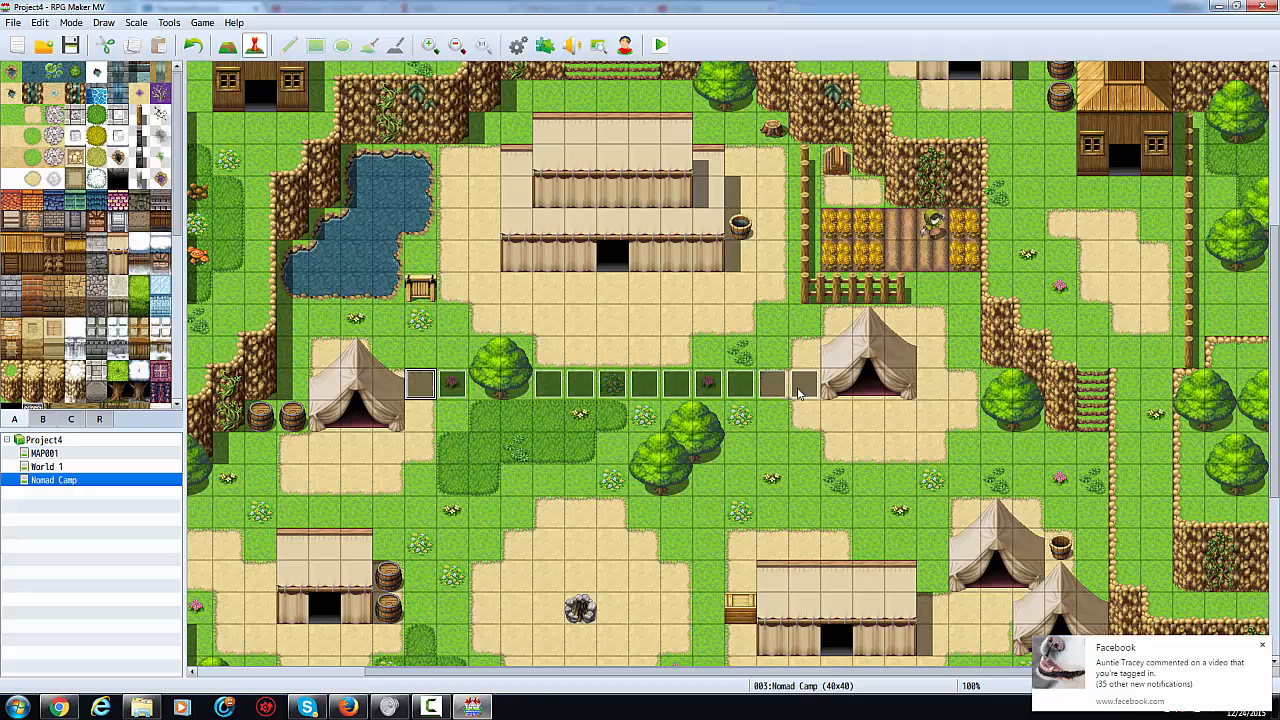
{"action": "key", "text": "ctrl+v"}
- Paste two more copies of the transfer event on the row's tiles east of the right-hand tent
{"action": "key", "text": "Left"}
{"action": "key", "text": "Left"}
{"action": "key", "text": "Left"}
{"action": "key", "text": "Right"}
{"action": "key", "text": "Right"}
{"action": "key", "text": "Right"}
{"action": "key", "text": "Right"}
{"action": "key", "text": "Right"}
{"action": "key", "text": "Right"}
{"action": "key", "text": "Right"}
{"action": "key", "text": "Right"}
{"action": "key", "text": "Right"}
{"action": "key", "text": "Right"}
{"action": "key", "text": "Right"}
{"action": "key", "text": "Right"}
{"action": "key", "text": "Right"}
{"action": "key", "text": "Right"}
{"action": "key", "text": "Right"}
{"action": "key", "text": "Right"}
{"action": "key", "text": "Right"}
{"action": "key", "text": "Right"}
{"action": "key", "text": "Right"}
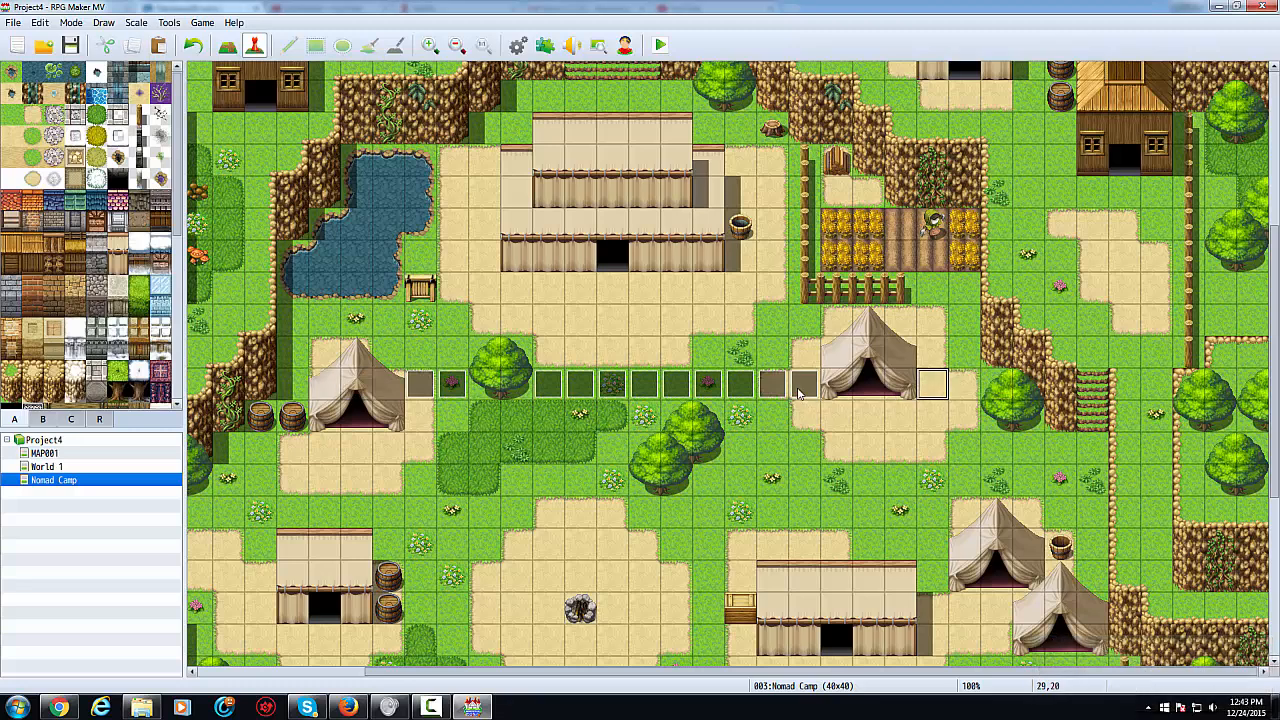
{"action": "key", "text": "ctrl+v"}
{"action": "key", "text": "Right"}
{"action": "key", "text": "ctrl+v"}
{"action": "key", "text": "Right"}
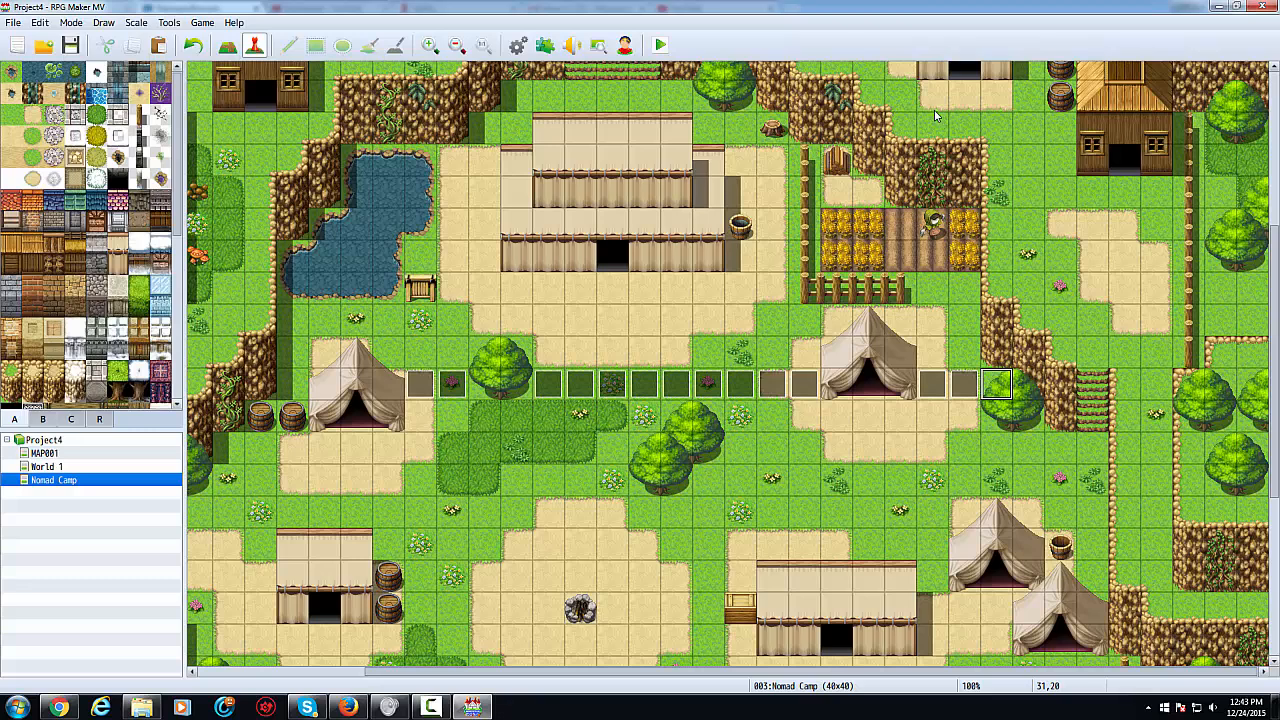
- Save the Nomad Camp event changes and start a new game in a playtest
{"action": "left_click", "coordinate": [661, 44]}
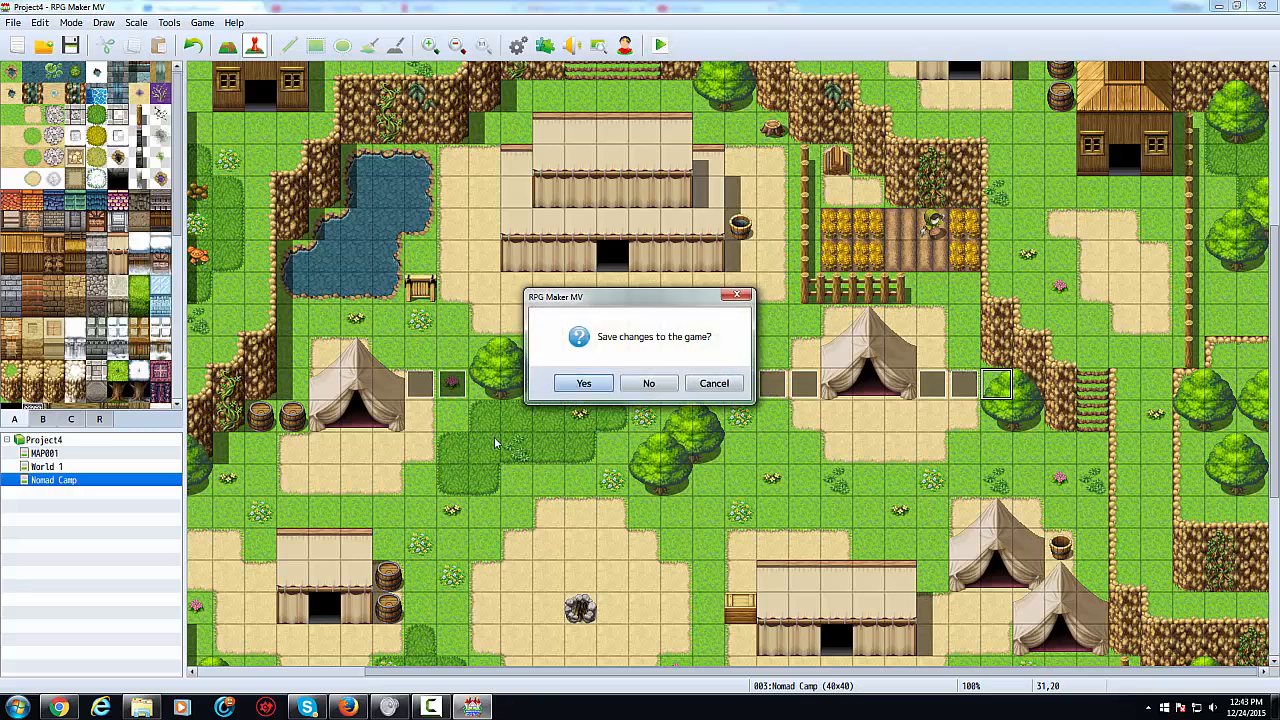
{"action": "left_click", "coordinate": [575, 382]}
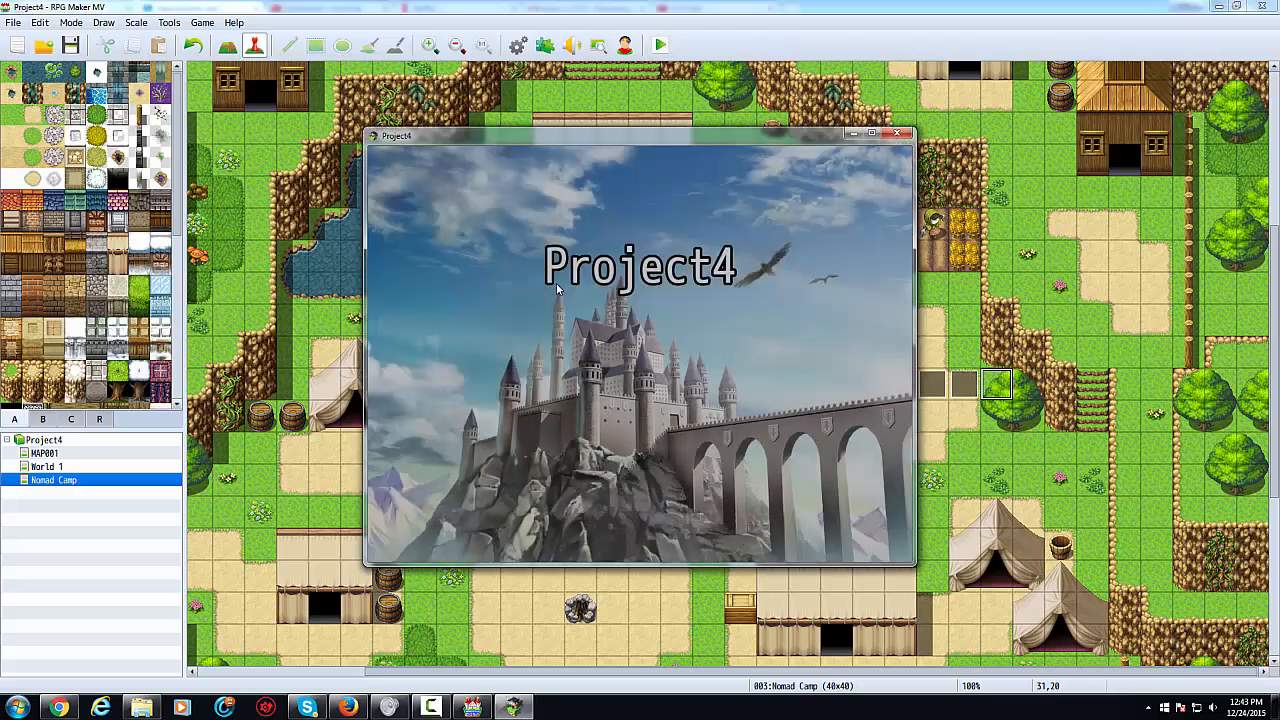
{"action": "key", "text": "Return"}
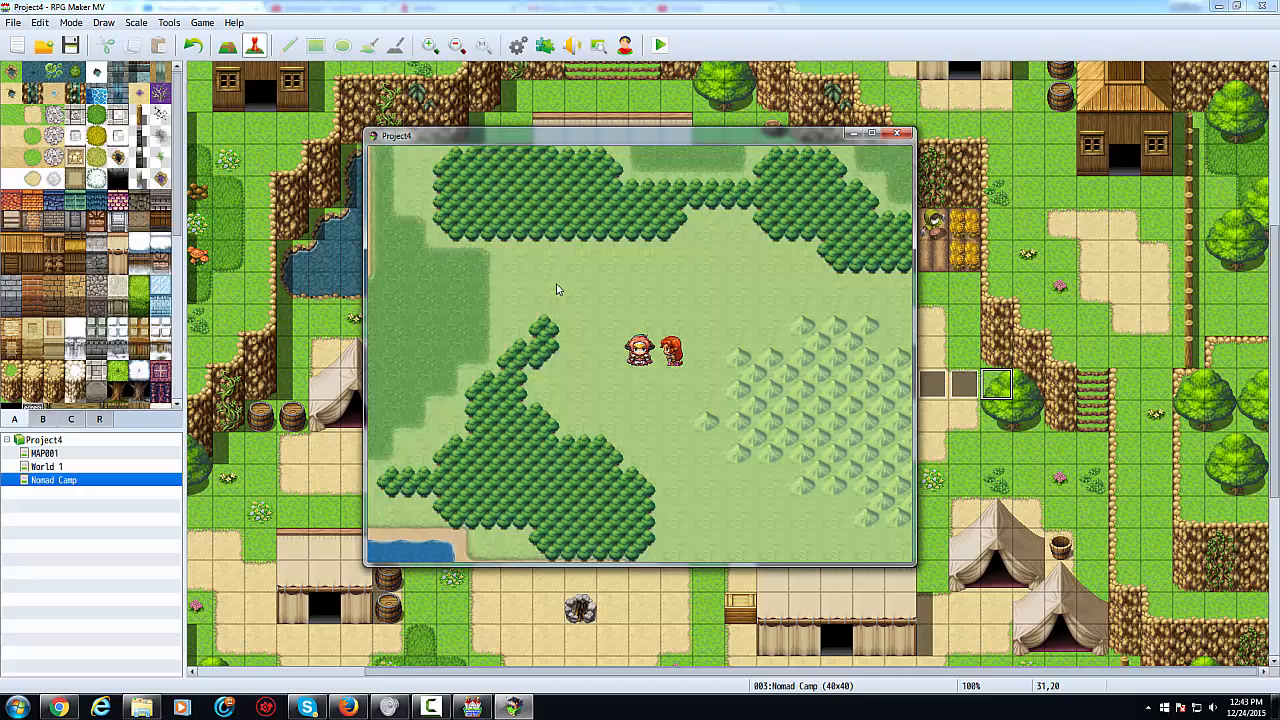
- Step west on the world map and use the Tent from the item menu to travel to Nomad Camp
{"action": "key", "text": "Left"}
{"action": "key", "text": "Escape"}
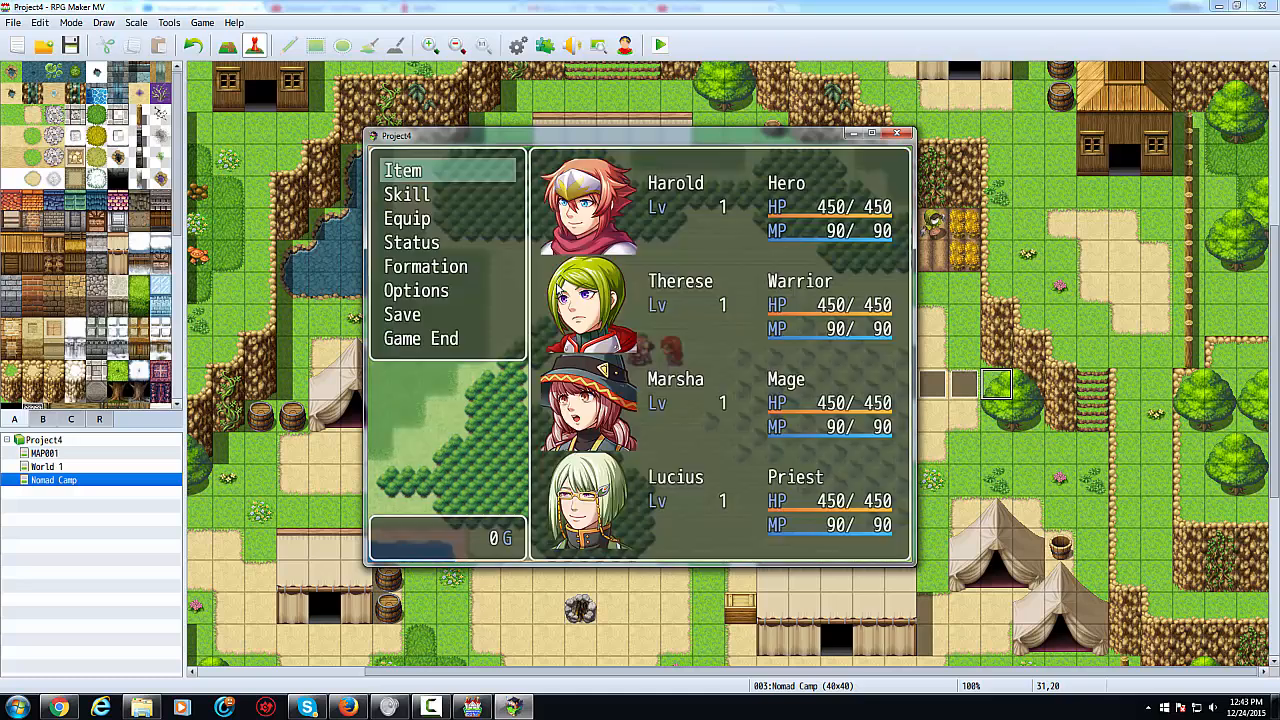
{"action": "key", "text": "Return"}
{"action": "key", "text": "Return"}
{"action": "key", "text": "Return"}
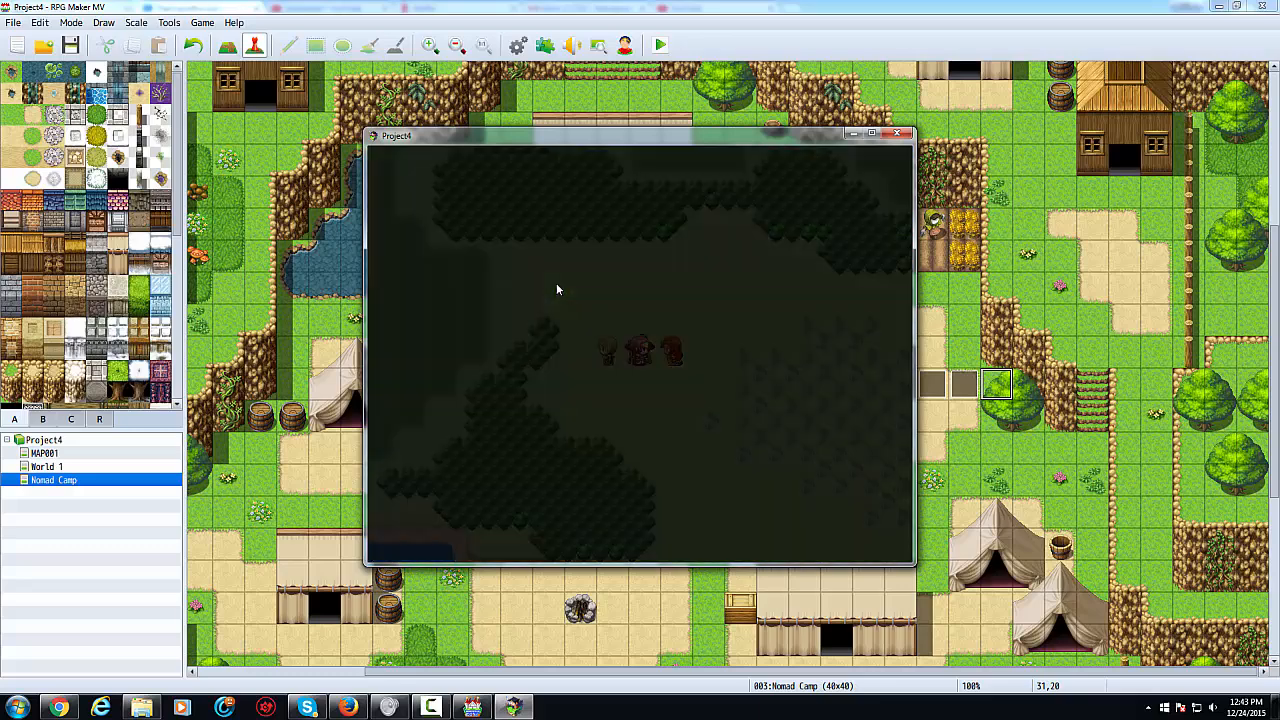
- Walk around Nomad Camp and south across the event row to test the transfer back to the world map
{"action": "key", "text": "Right"}
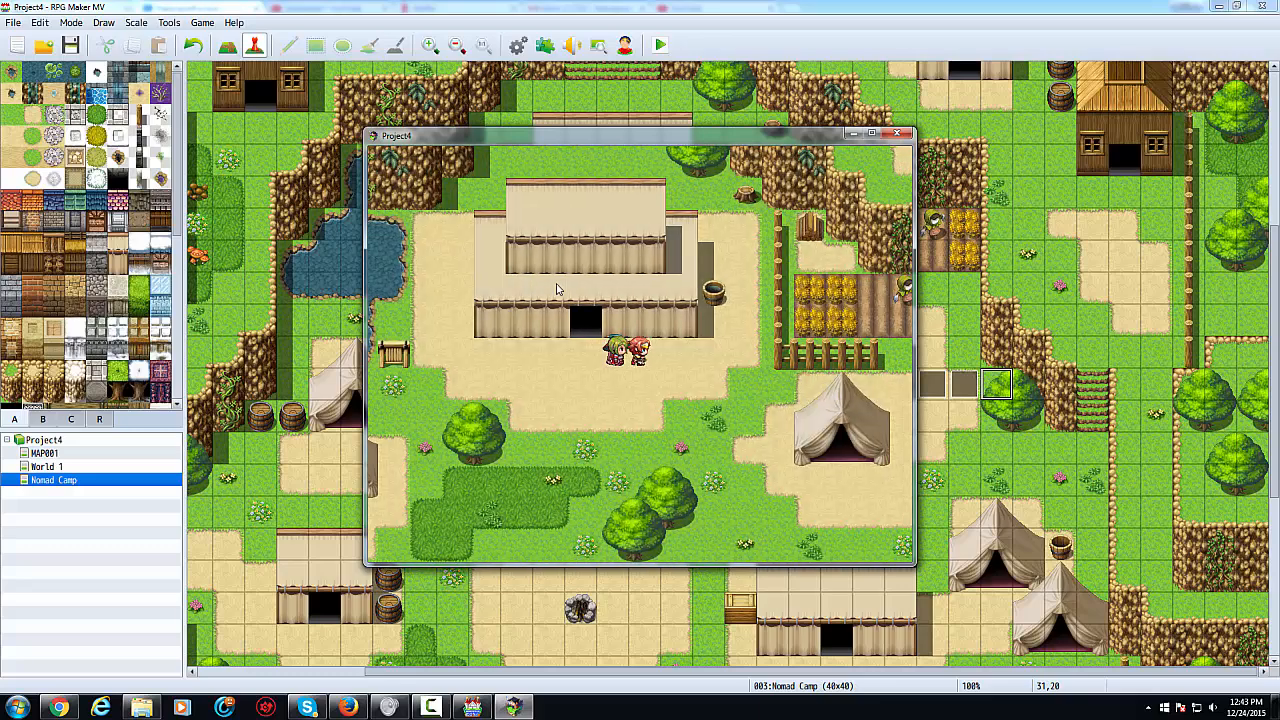
{"action": "key", "text": "Up"}
{"action": "key", "text": "Up"}
{"action": "key", "text": "Up"}
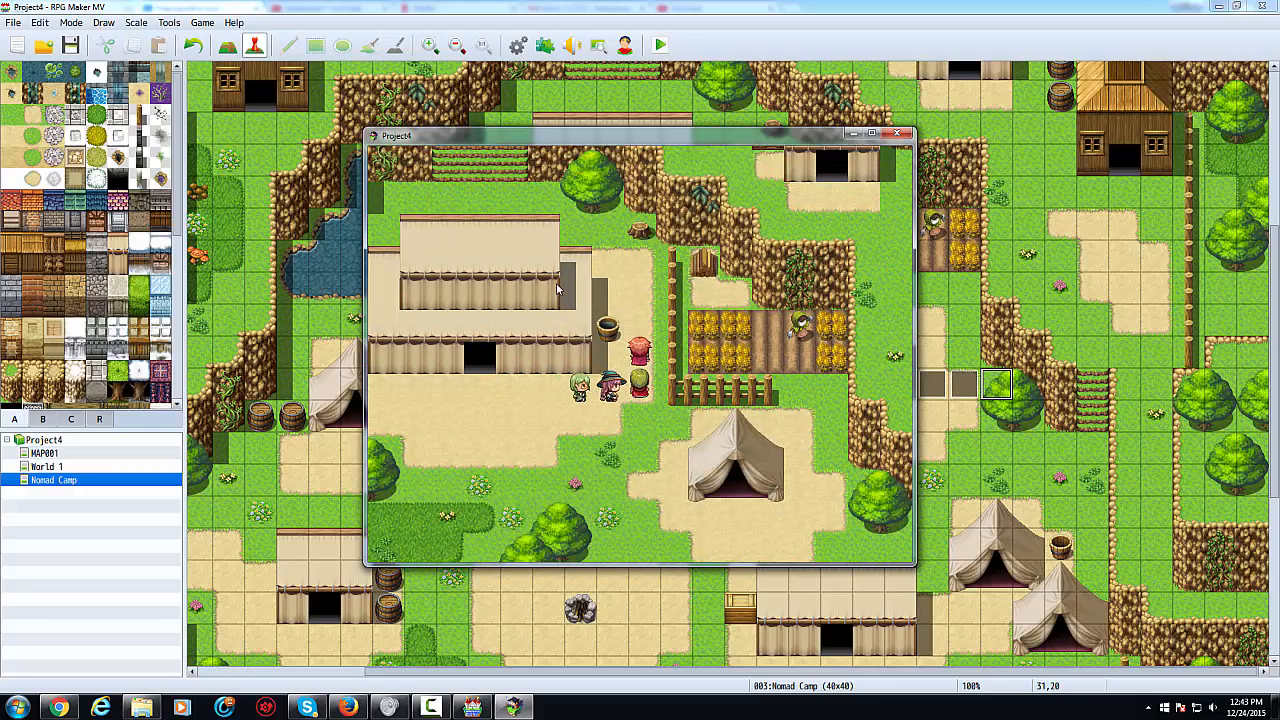
{"action": "key", "text": "Left"}
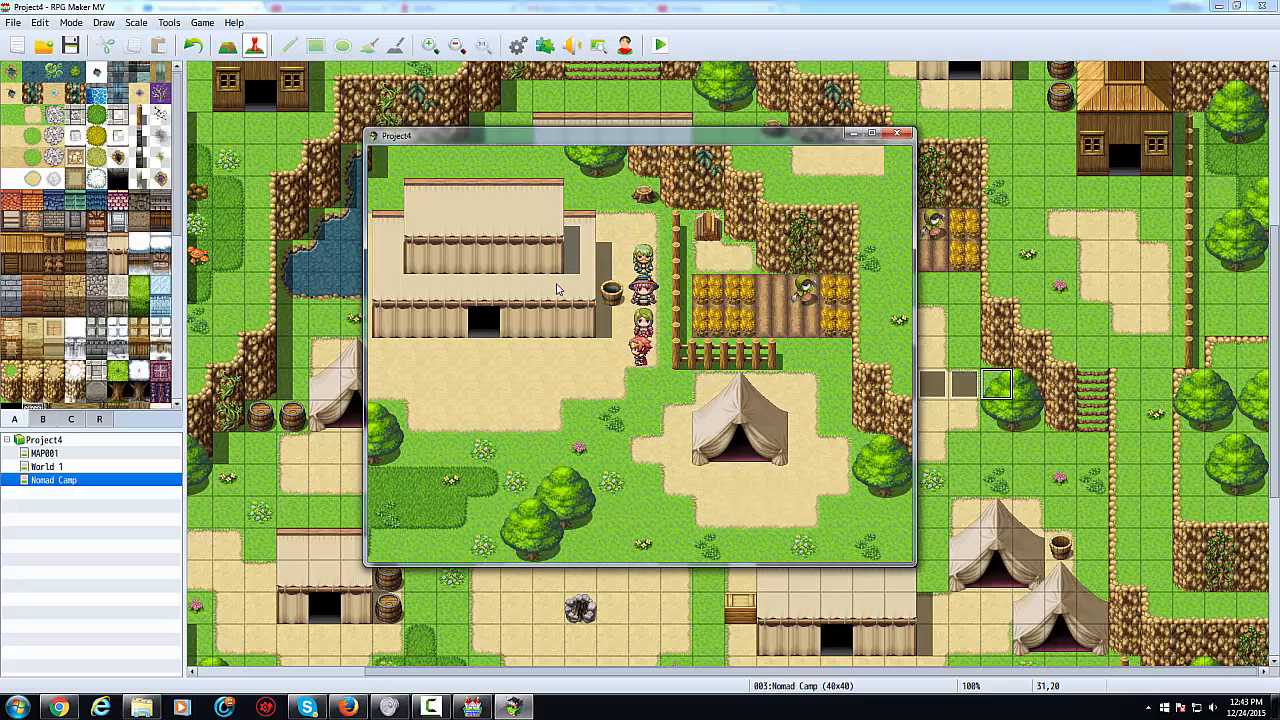
{"action": "key", "text": "Down"}
{"action": "key", "text": "Down"}
{"action": "key", "text": "Down"}
{"action": "key", "text": "Down"}
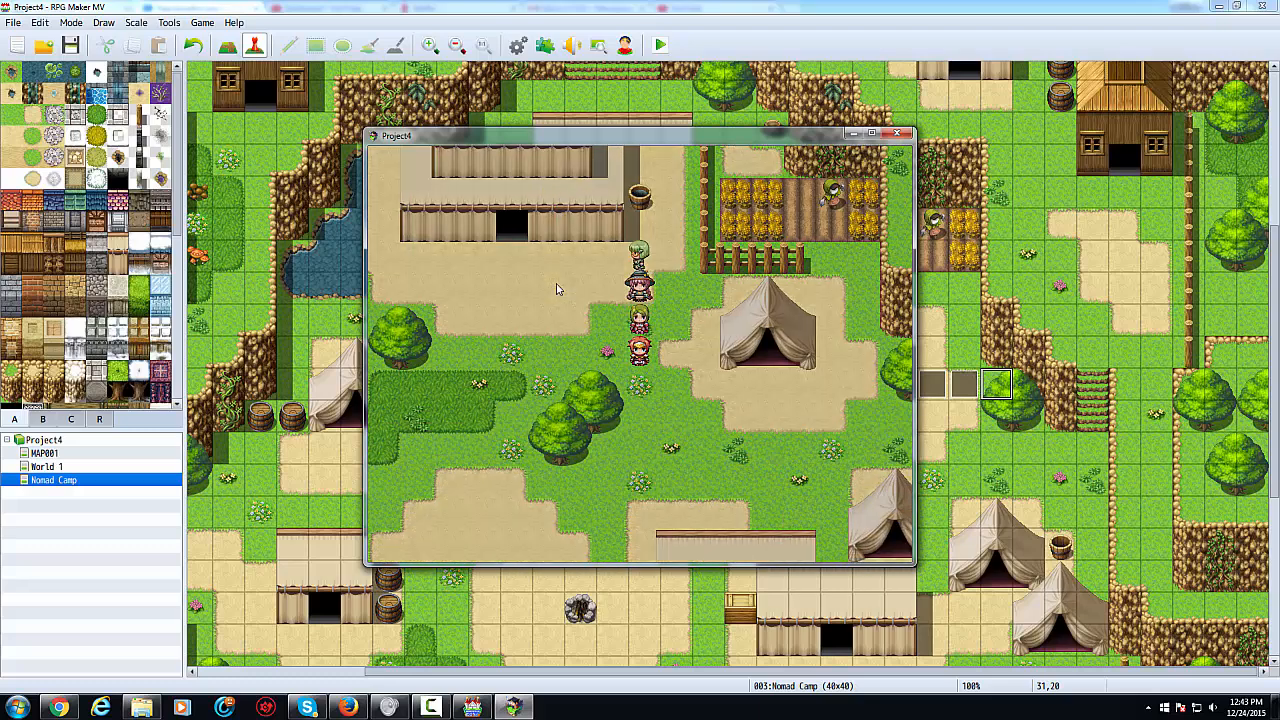
{"action": "key", "text": "Down"}
{"action": "key", "text": "Down"}
{"action": "key", "text": "Down"}
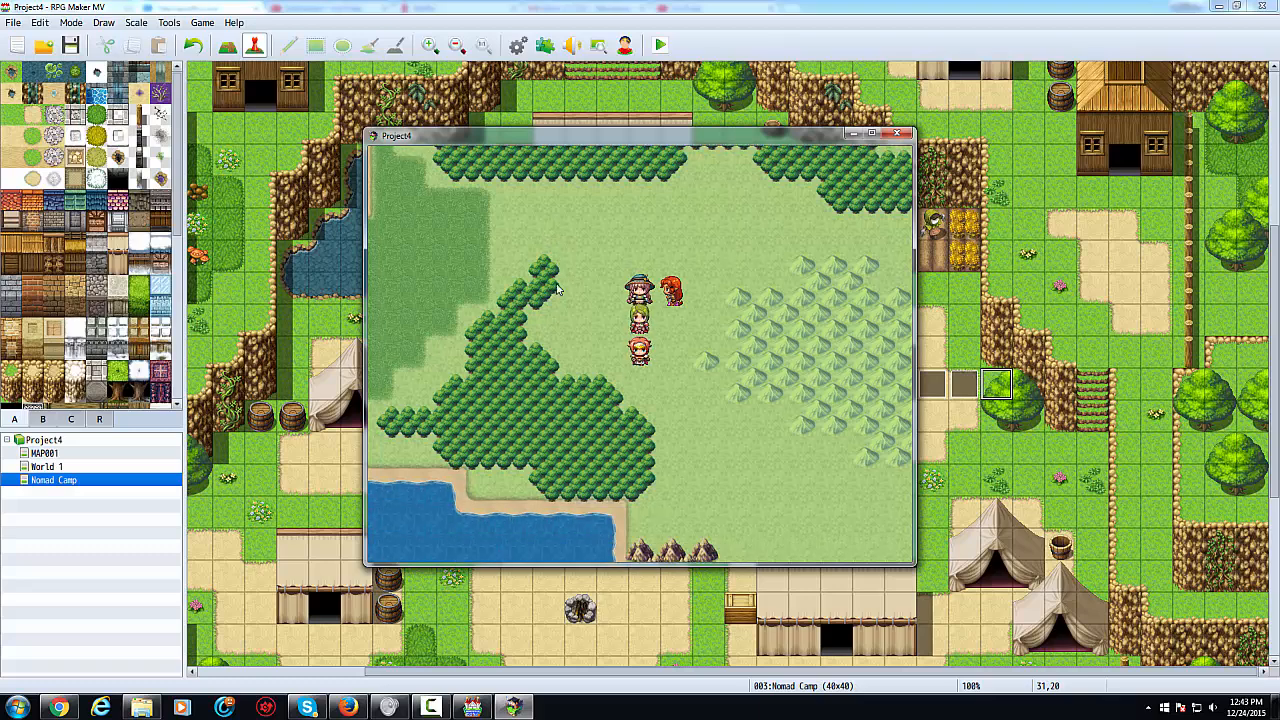
- Walk to a different spot southeast on the world map and use the Tent again from there
{"action": "key", "text": "Right"}
{"action": "key", "text": "Right"}
{"action": "key", "text": "Right"}
{"action": "key", "text": "Right"}
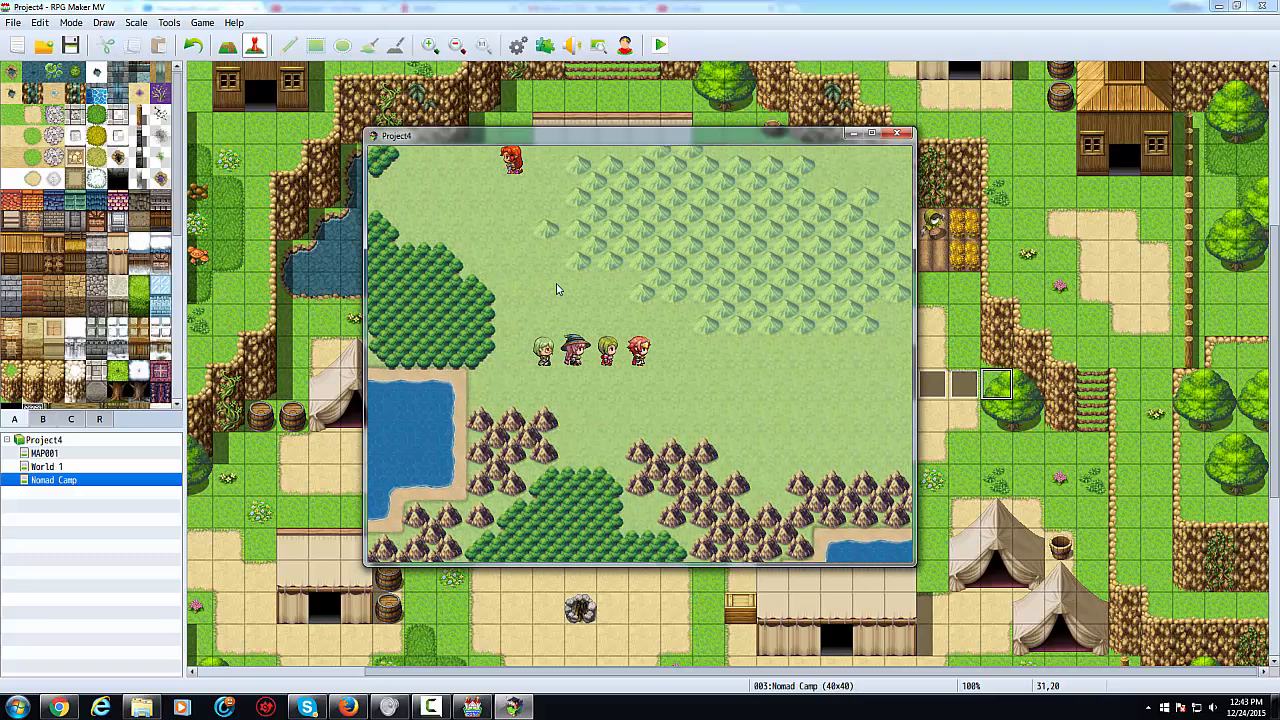
{"action": "key", "text": "Escape"}
{"action": "key", "text": "Return"}
{"action": "key", "text": "Return"}
{"action": "key", "text": "Return"}
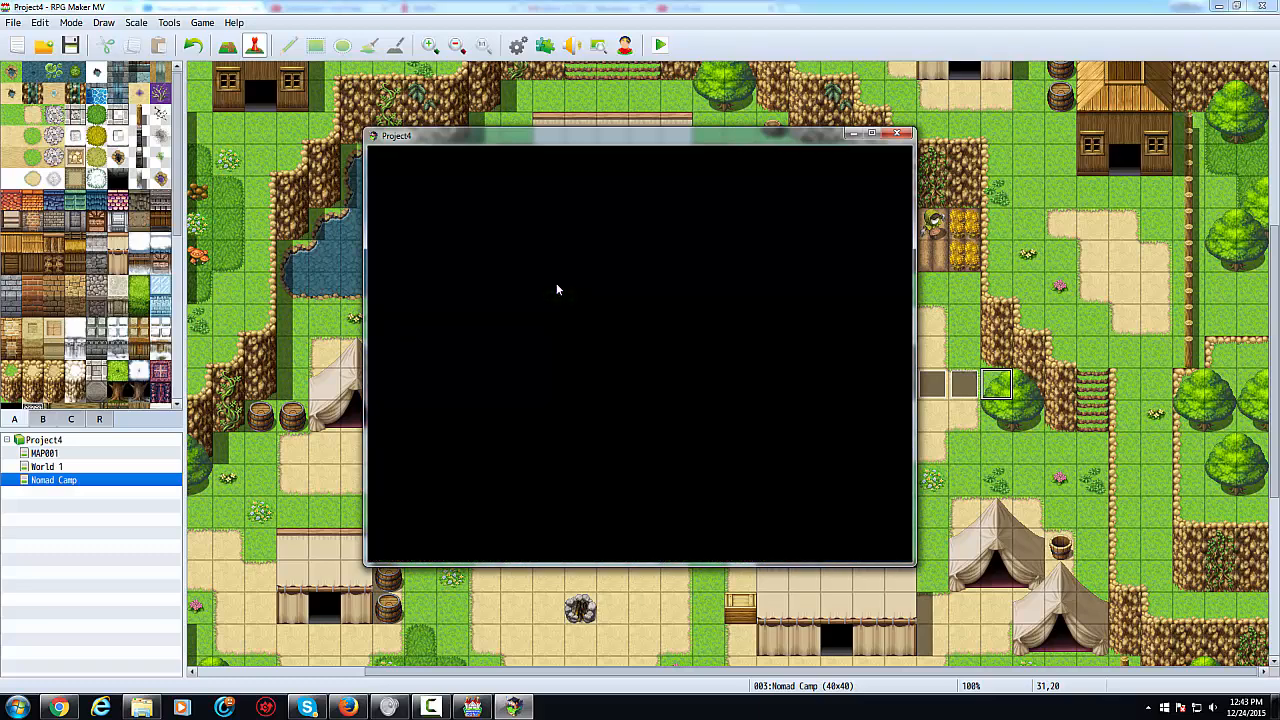
- Cross the western end of the camp's event row to test returning to the new world position, and close the playtest
{"action": "key", "text": "Right"}
{"action": "key", "text": "Right"}
{"action": "key", "text": "Right"}
{"action": "key", "text": "Up"}
{"action": "key", "text": "Up"}
{"action": "key", "text": "Up"}
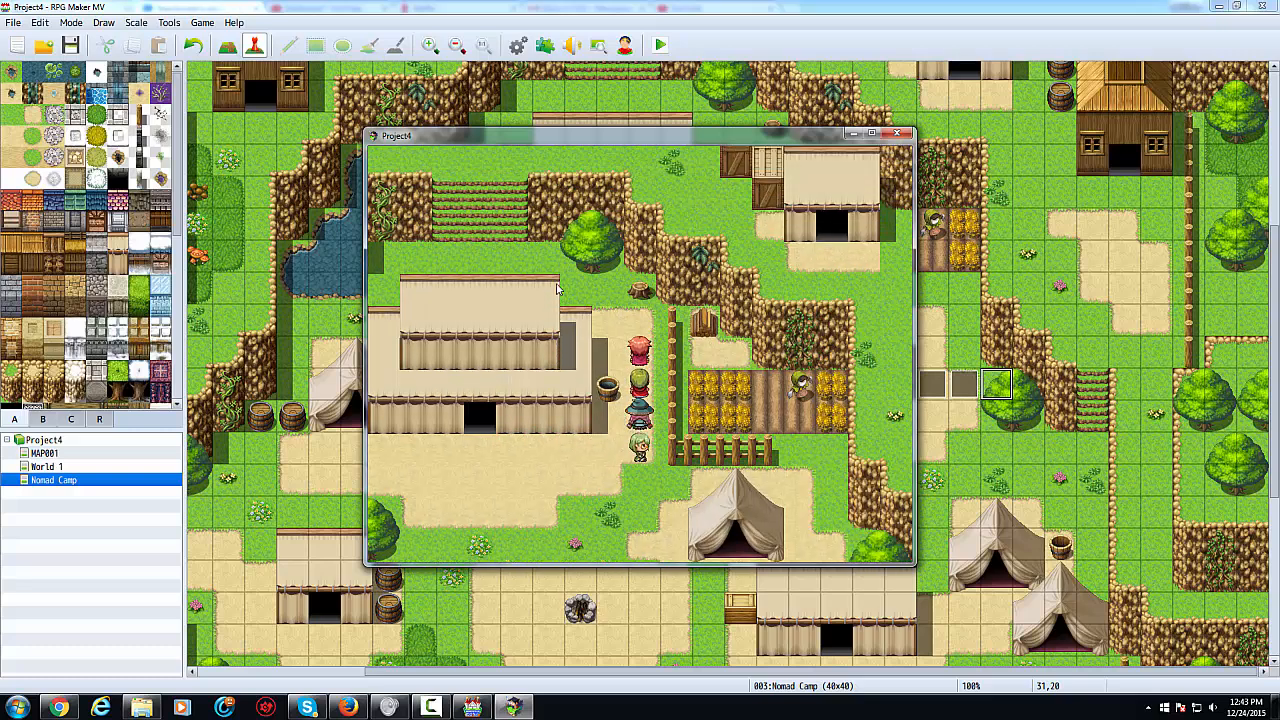
{"action": "key", "text": "Down"}
{"action": "key", "text": "Down"}
{"action": "key", "text": "Down"}
{"action": "key", "text": "Down"}
{"action": "key", "text": "Down"}
{"action": "key", "text": "Left"}
{"action": "key", "text": "Left"}
{"action": "key", "text": "Left"}
{"action": "key", "text": "Left"}
{"action": "key", "text": "Left"}
{"action": "key", "text": "Left"}
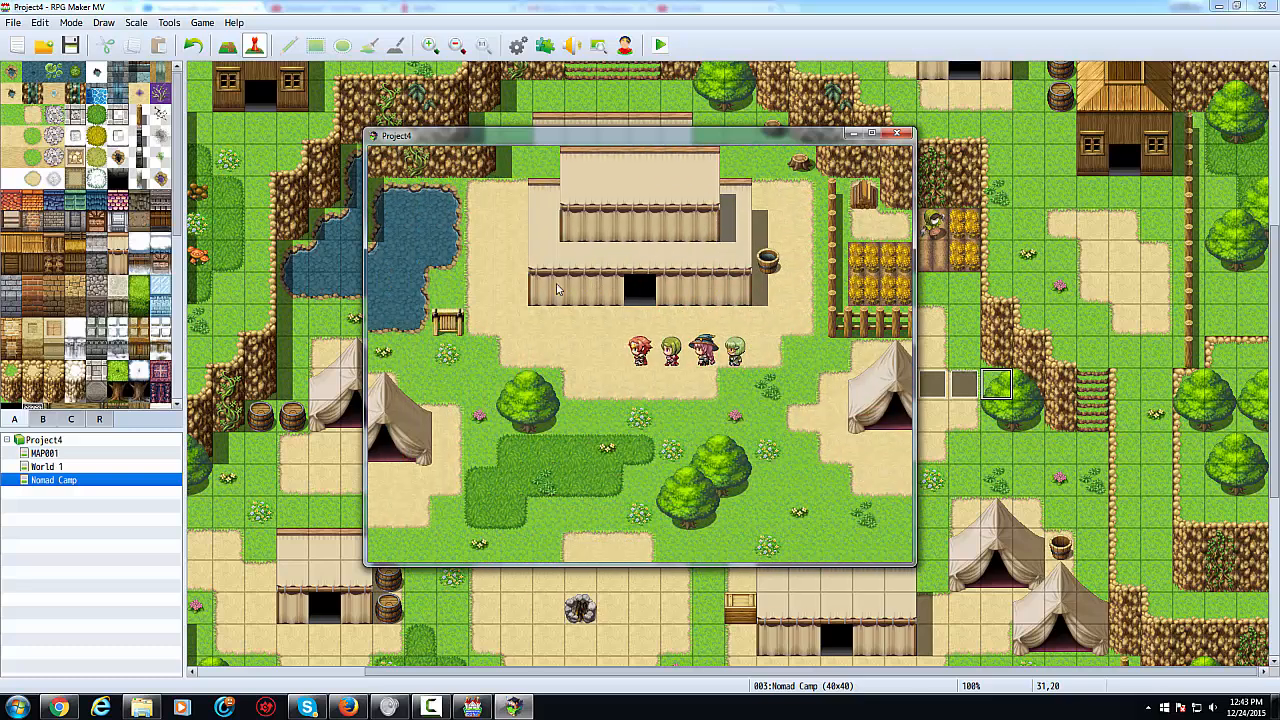
{"action": "key", "text": "Down"}
{"action": "key", "text": "Down"}
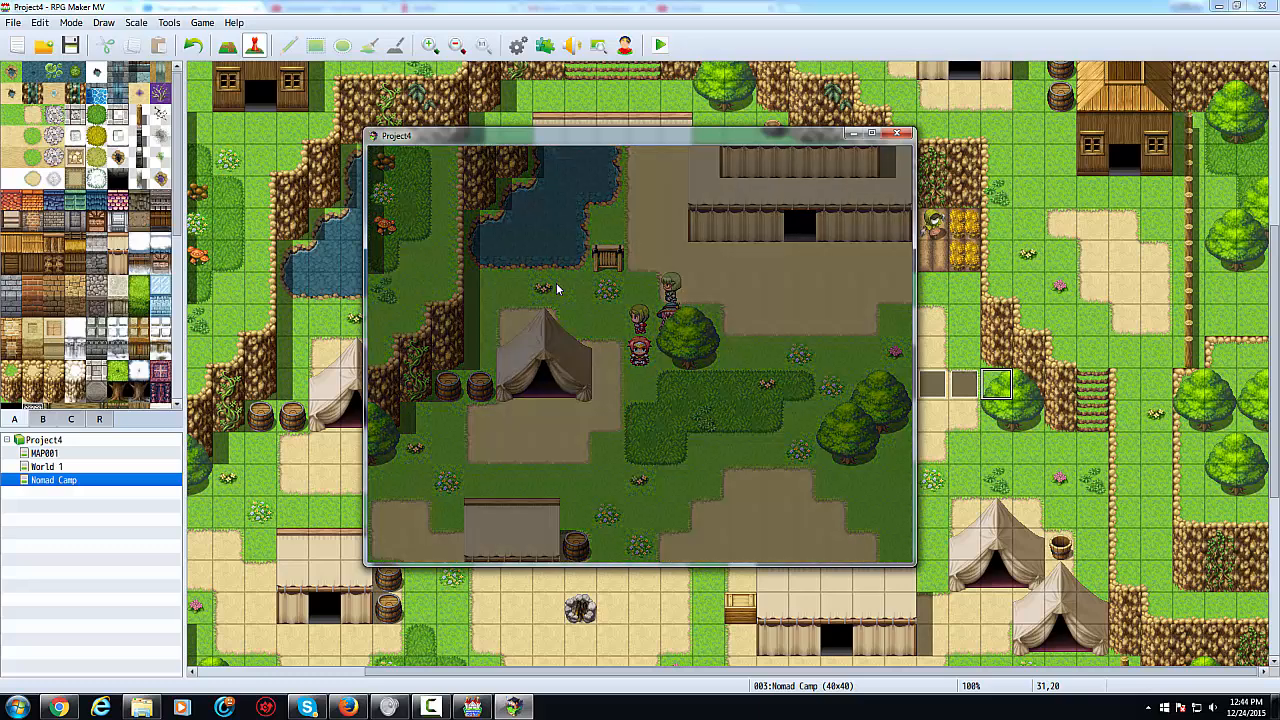
{"action": "key", "text": "Down"}
{"action": "key", "text": "Down"}
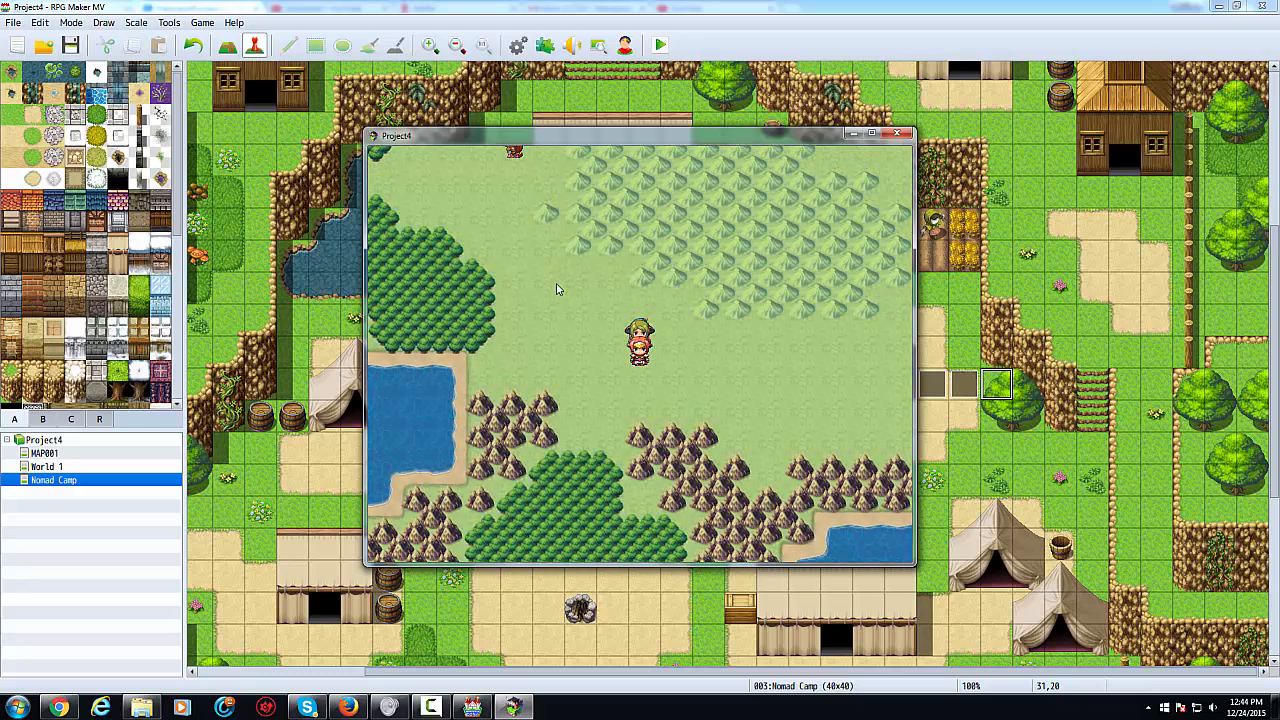
{"action": "key", "text": "Left"}
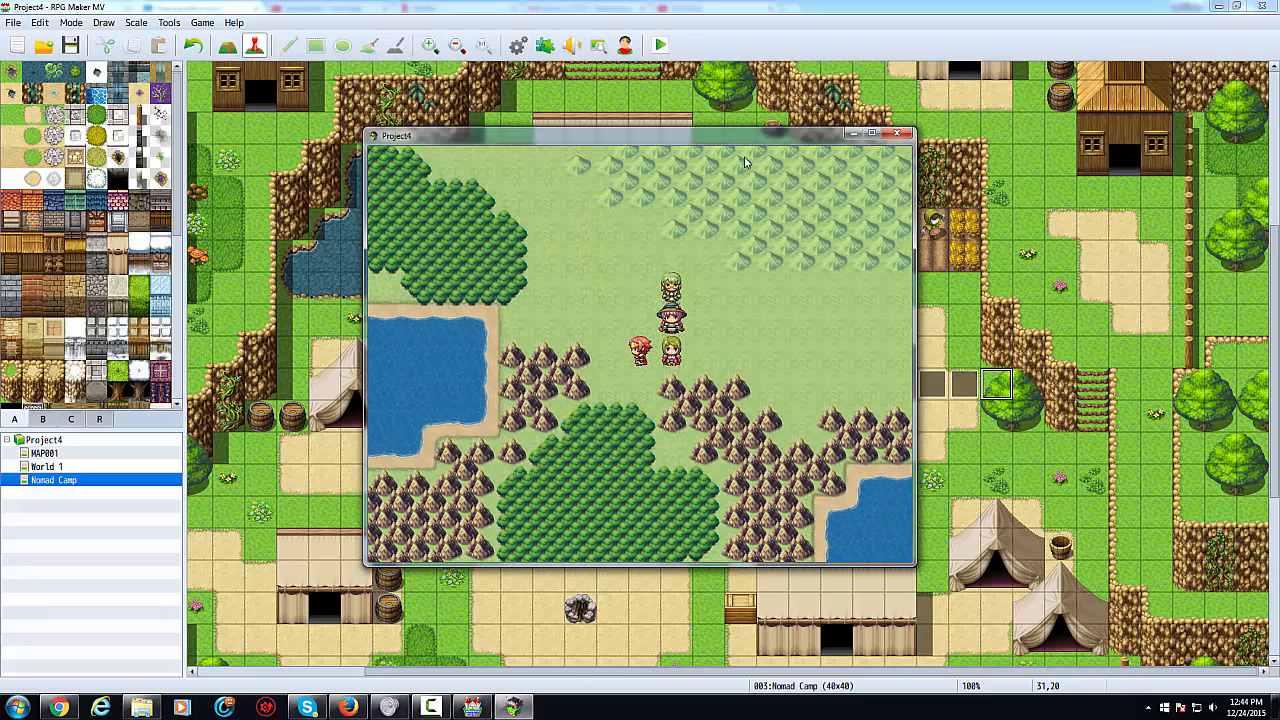
{"action": "left_click", "coordinate": [897, 133]}
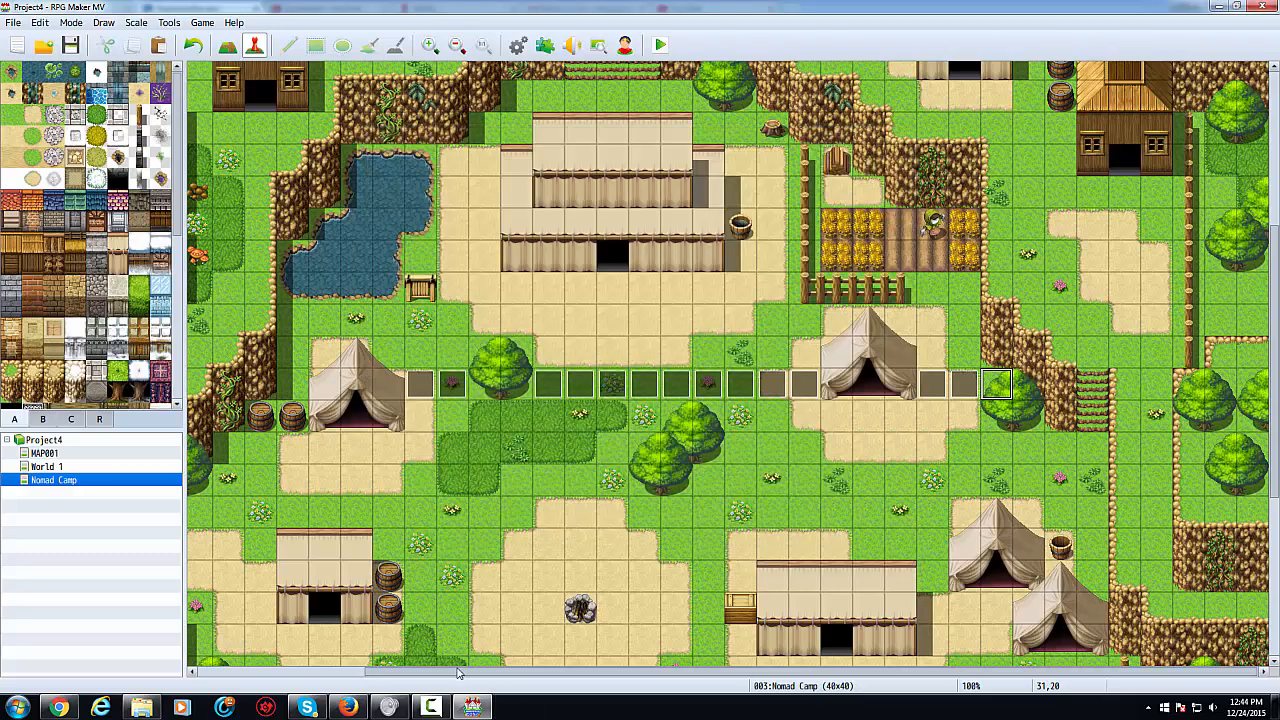